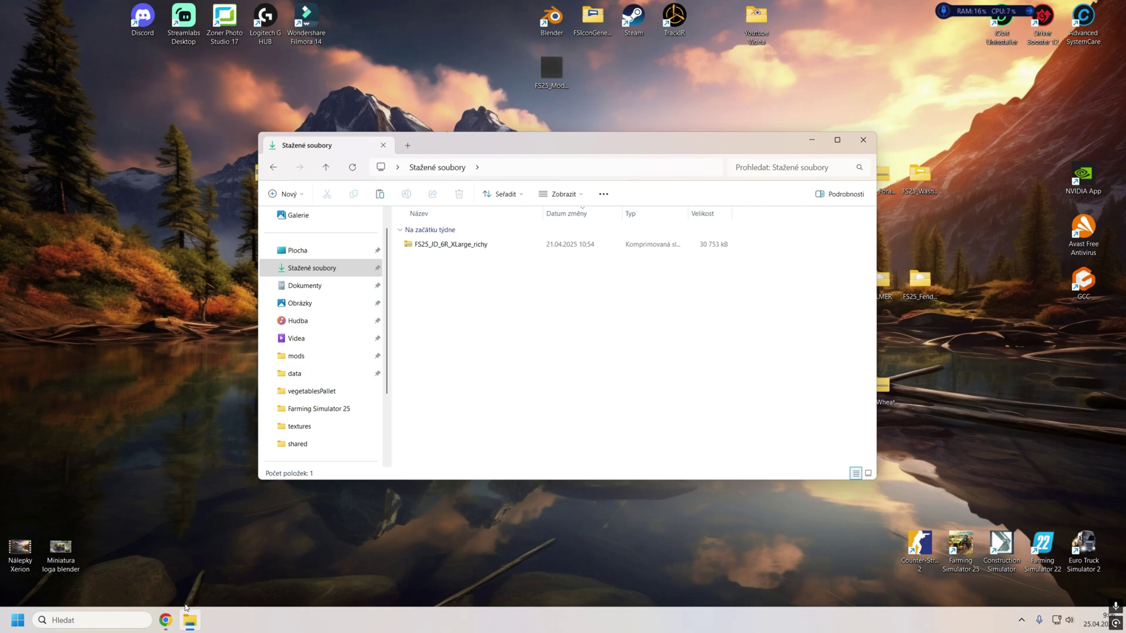
Step: Switch from the Downloads folder to Chrome, which shows the Farming Simulator news page
left_click(165, 620)
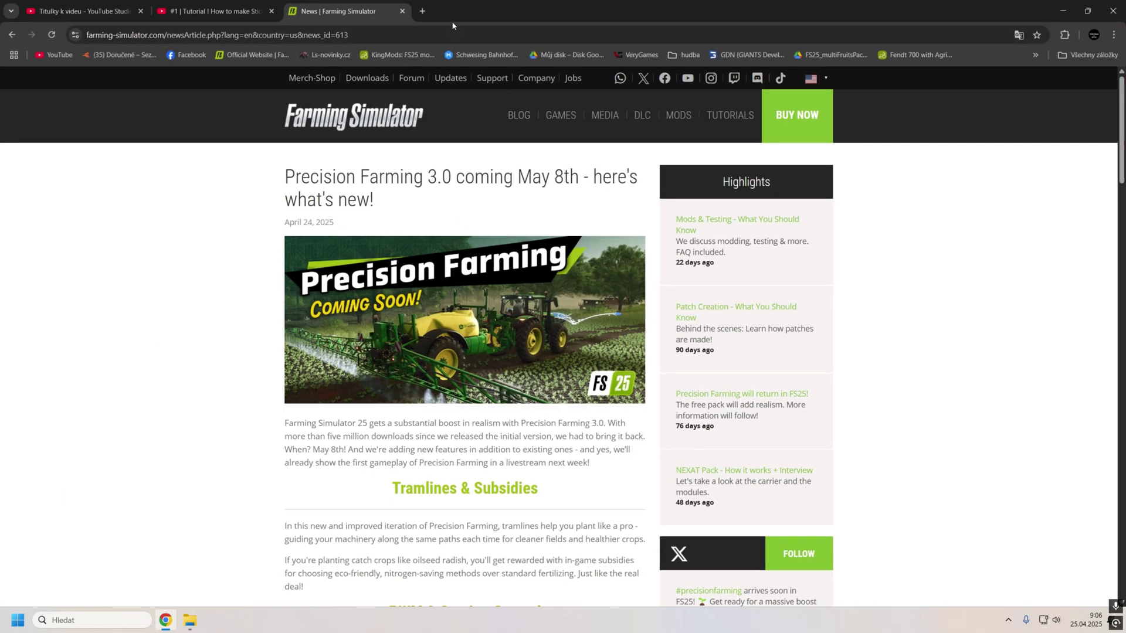
Step: Search Google for 'notepad', reach the Notepad++ downloads page, then start another blank tab
left_click(422, 11)
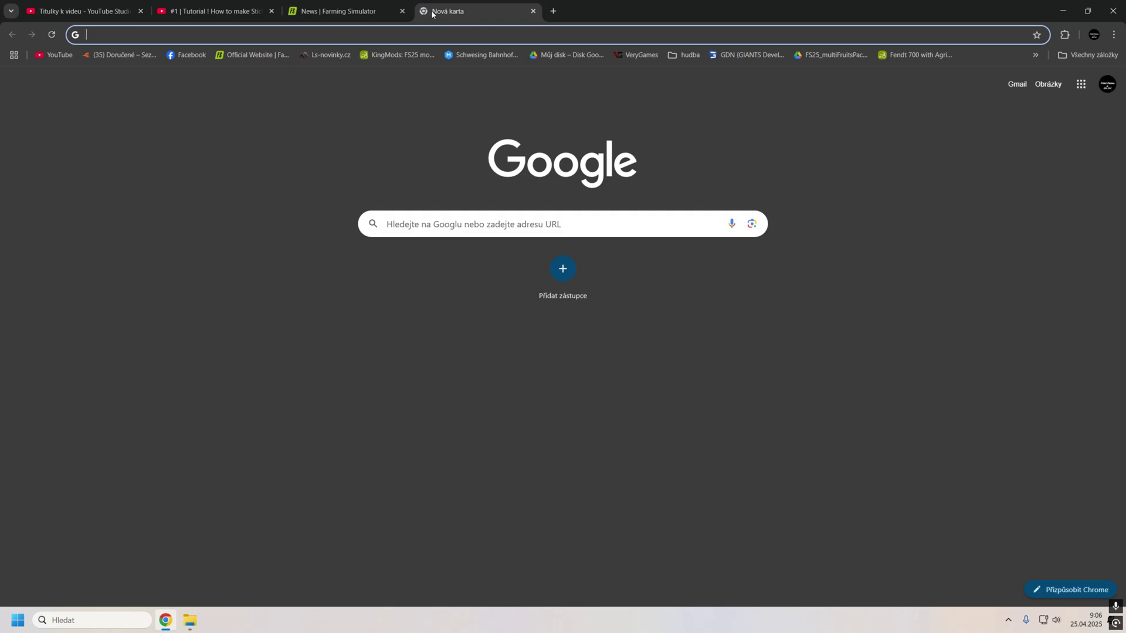
type("notepad")
key("Return")
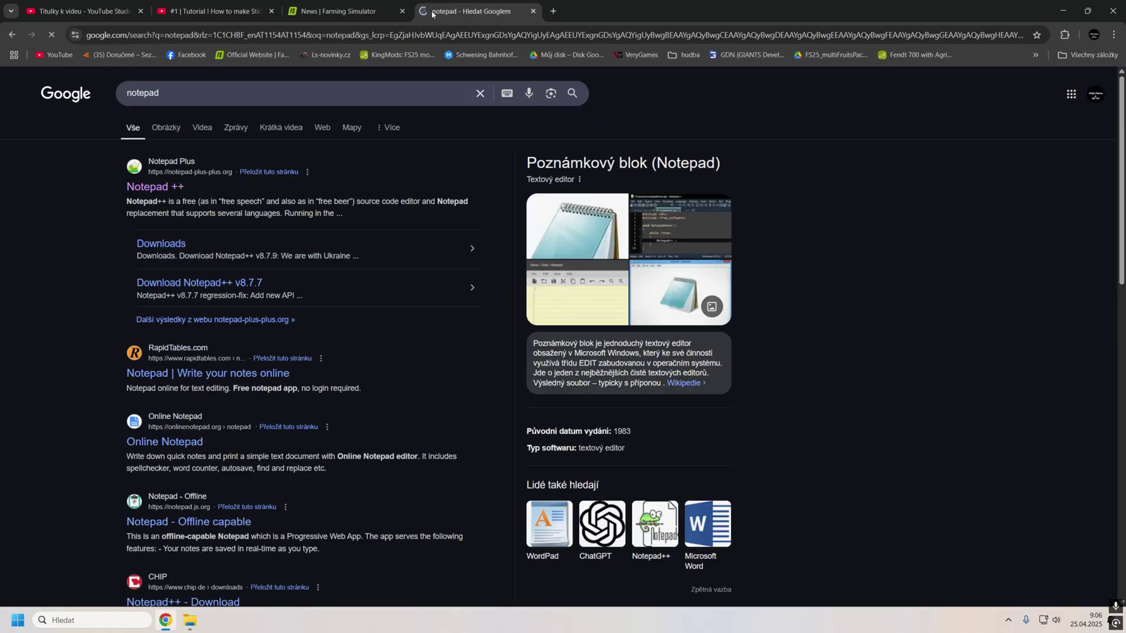
left_click(148, 187)
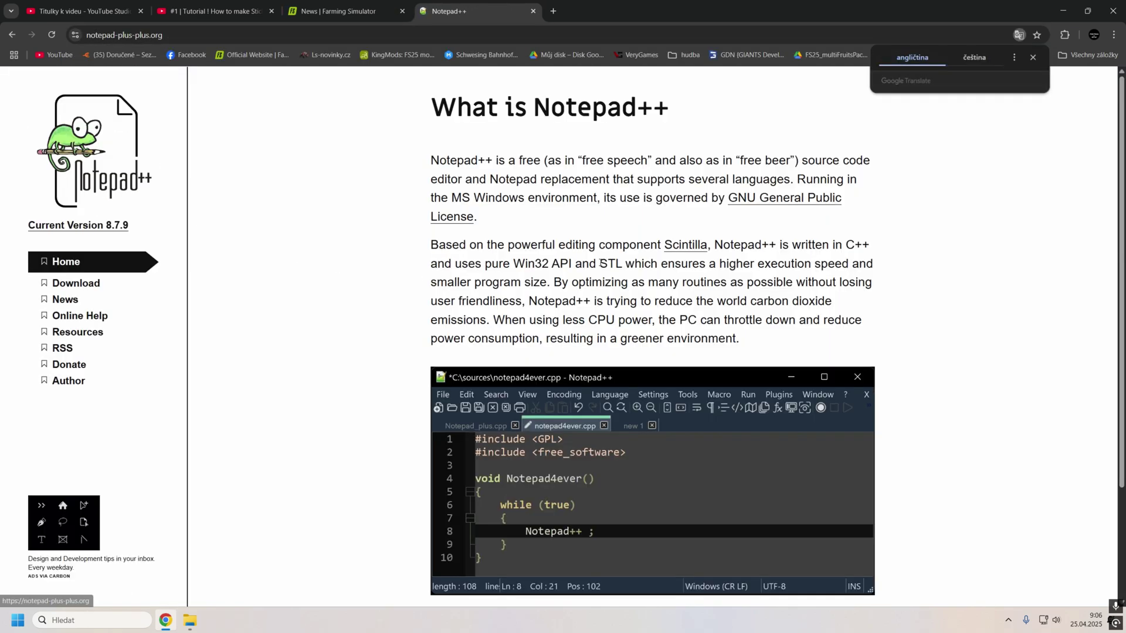
left_click(83, 285)
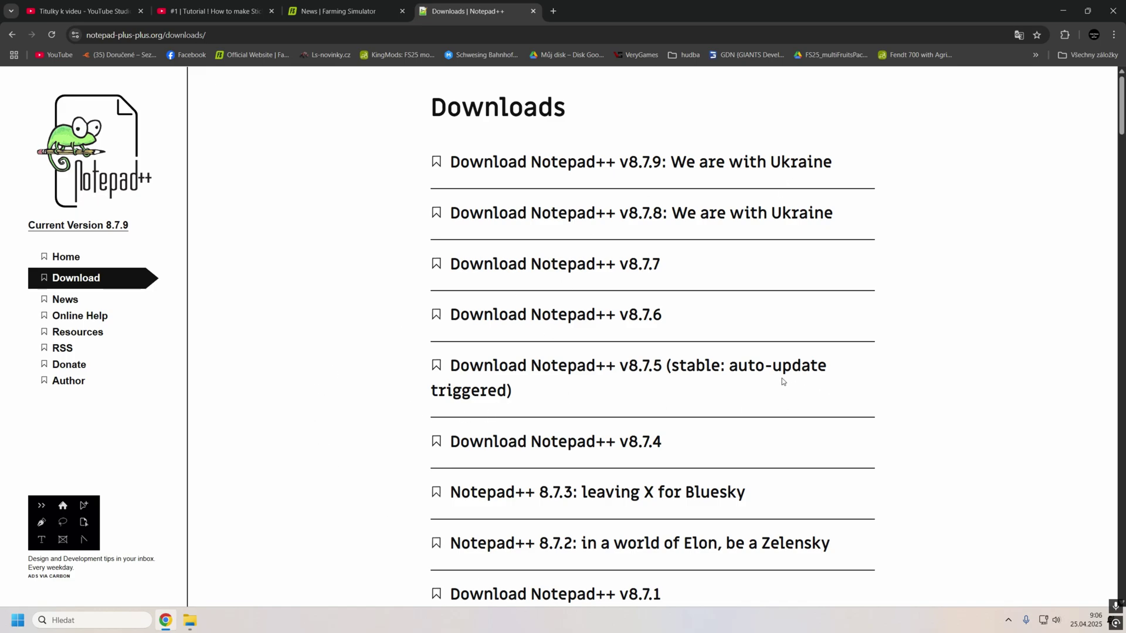
left_click(553, 12)
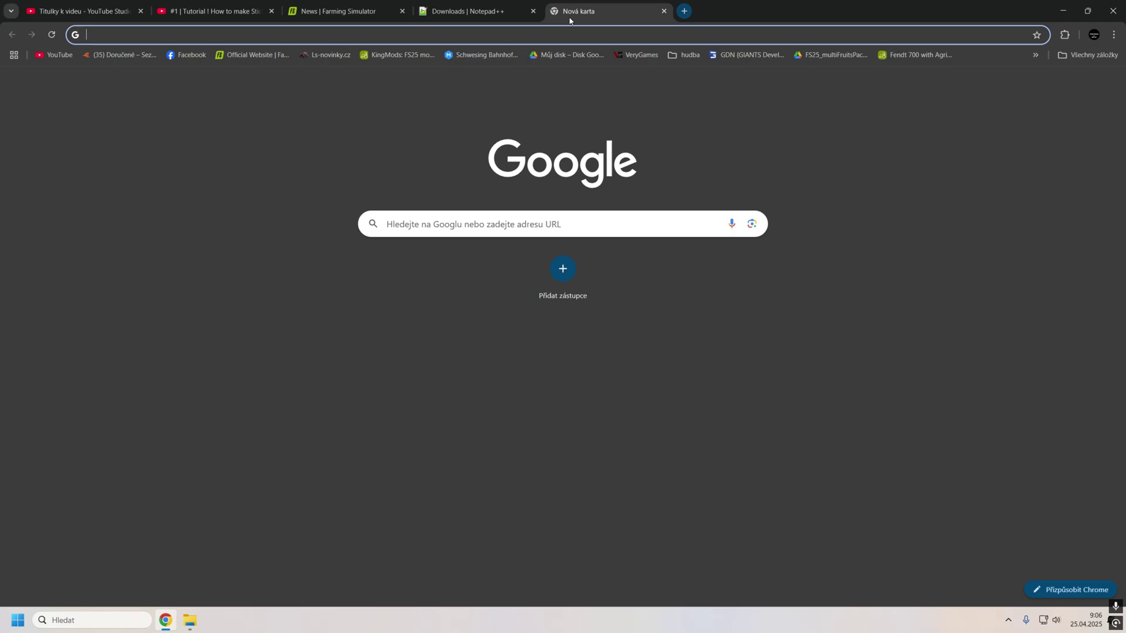
Step: Log in to GDN, download GIANTS Editor v10.0.4 for Farming Simulator 25, and close that tab
left_click(756, 55)
left_click(828, 260)
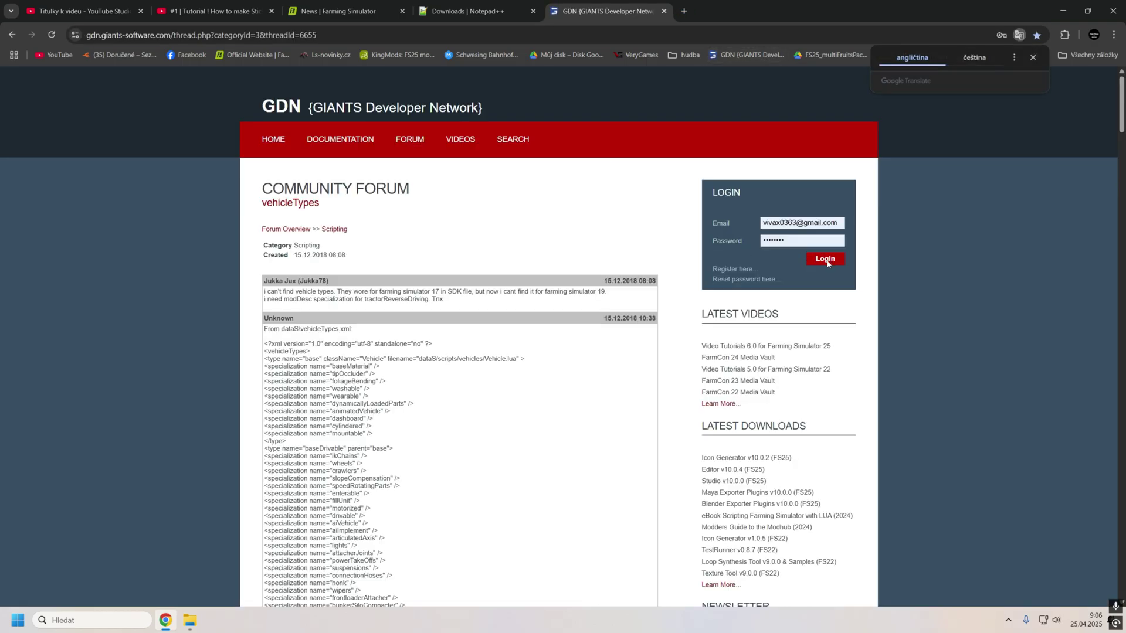
left_click(519, 140)
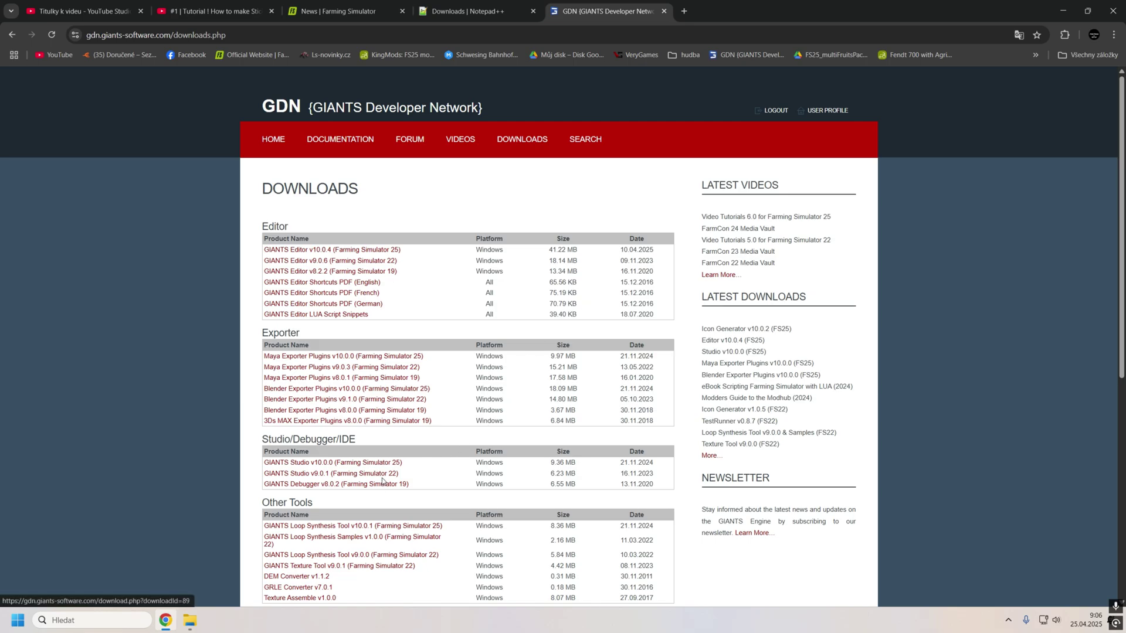
scroll(382, 481, "down", 2)
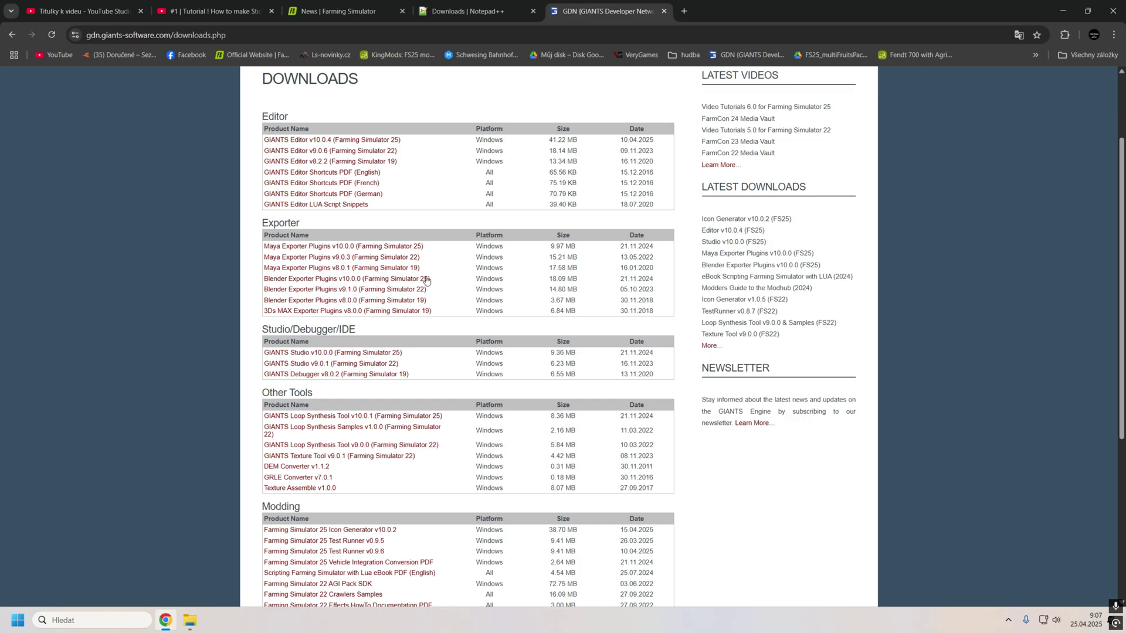
scroll(358, 296, "up", 2)
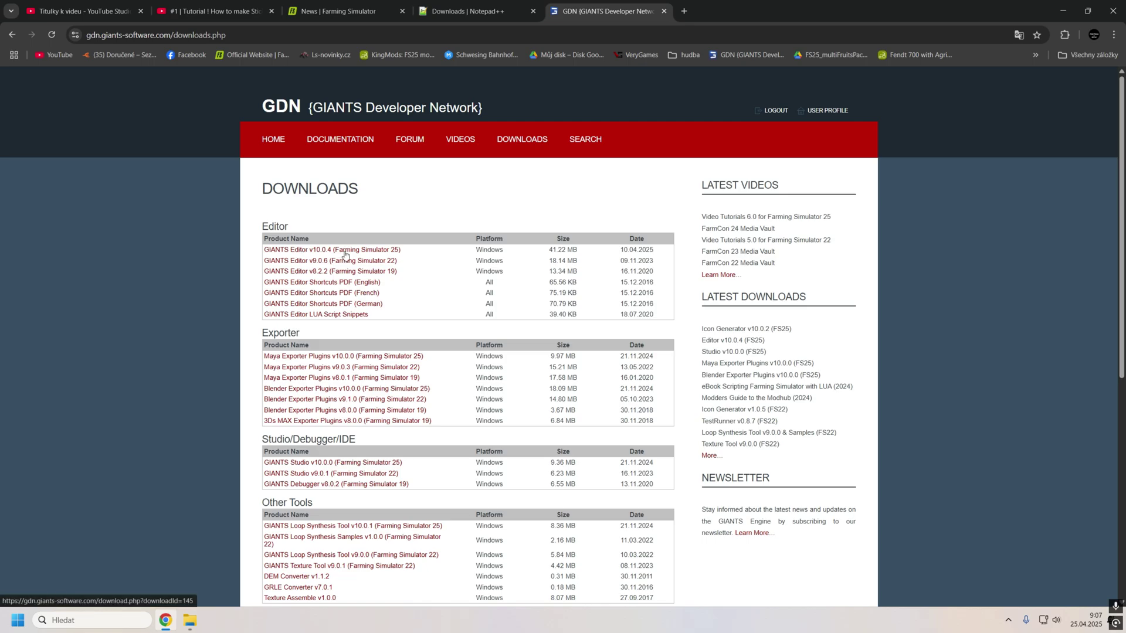
left_click(335, 251)
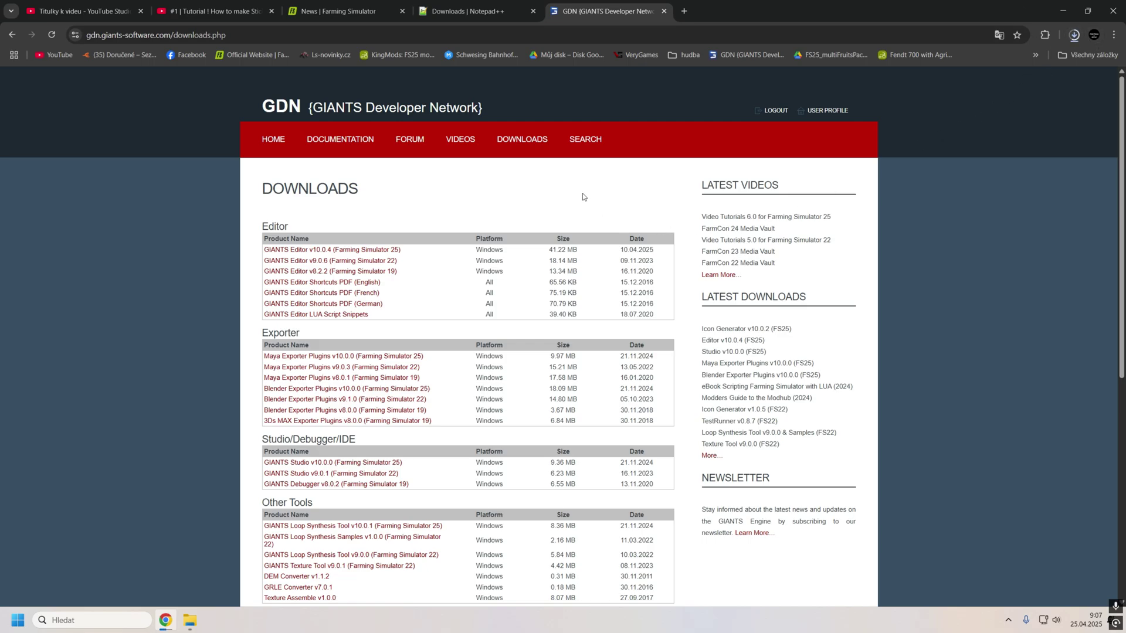
left_click(663, 12)
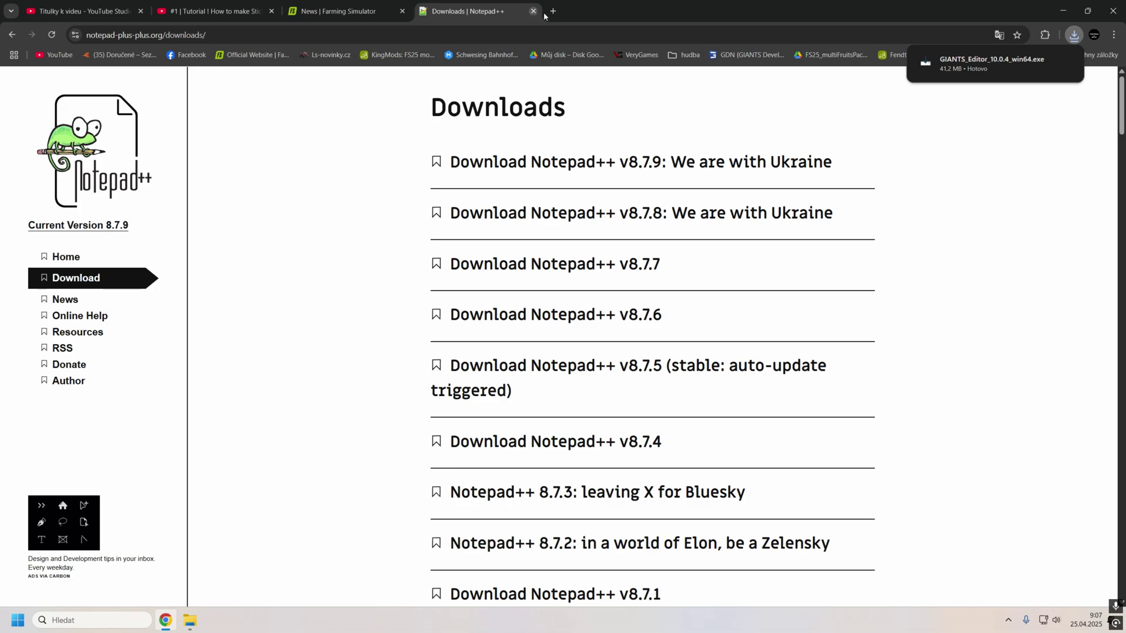
Step: Run the GIANTS Editor 10.0.4 installer, accept the license, and finish with Run Application unticked
left_click(1063, 10)
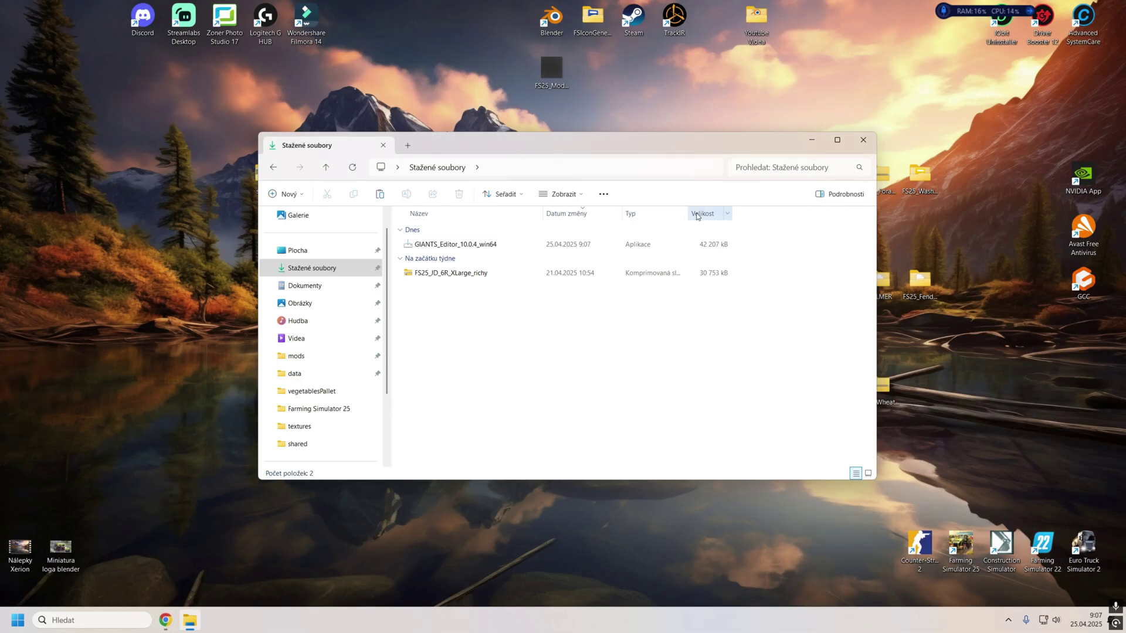
double_click(443, 245)
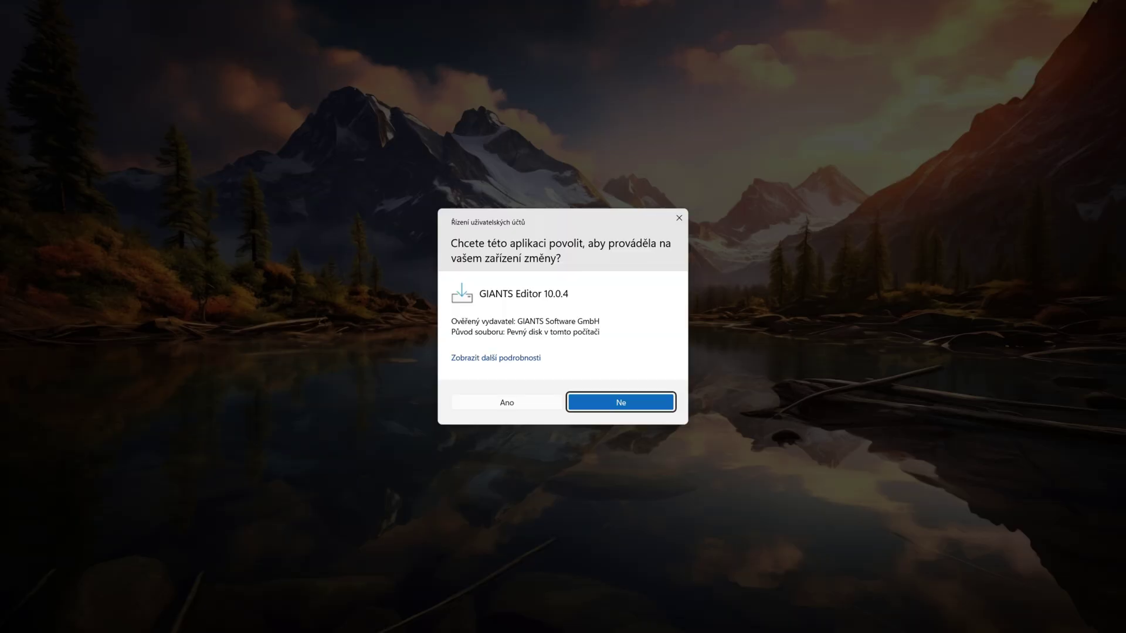
left_click(511, 403)
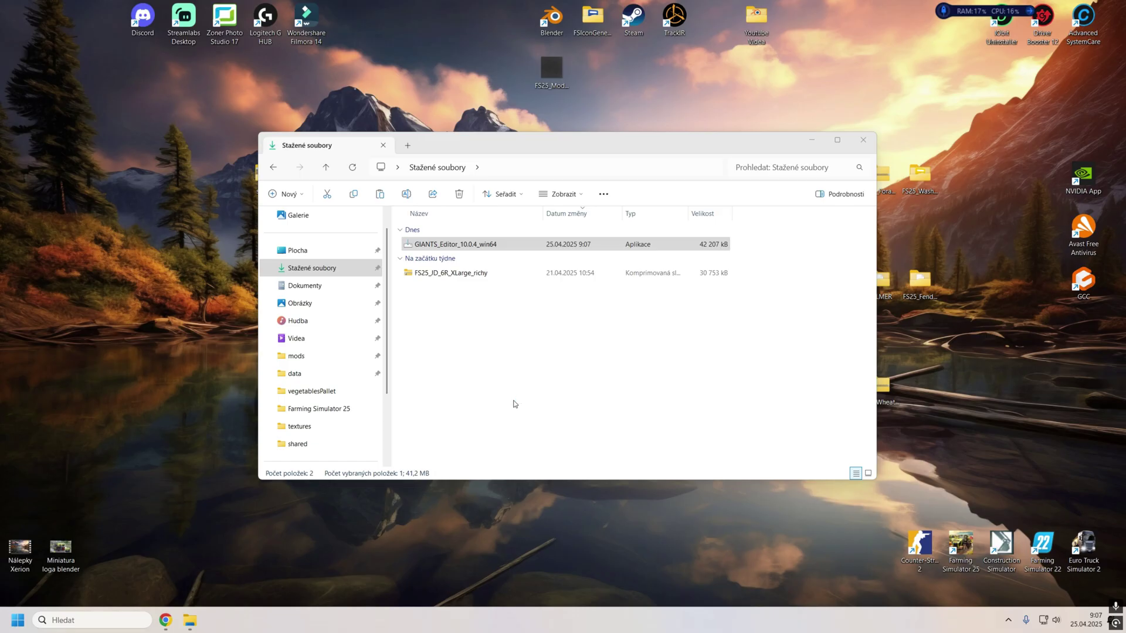
left_click(436, 380)
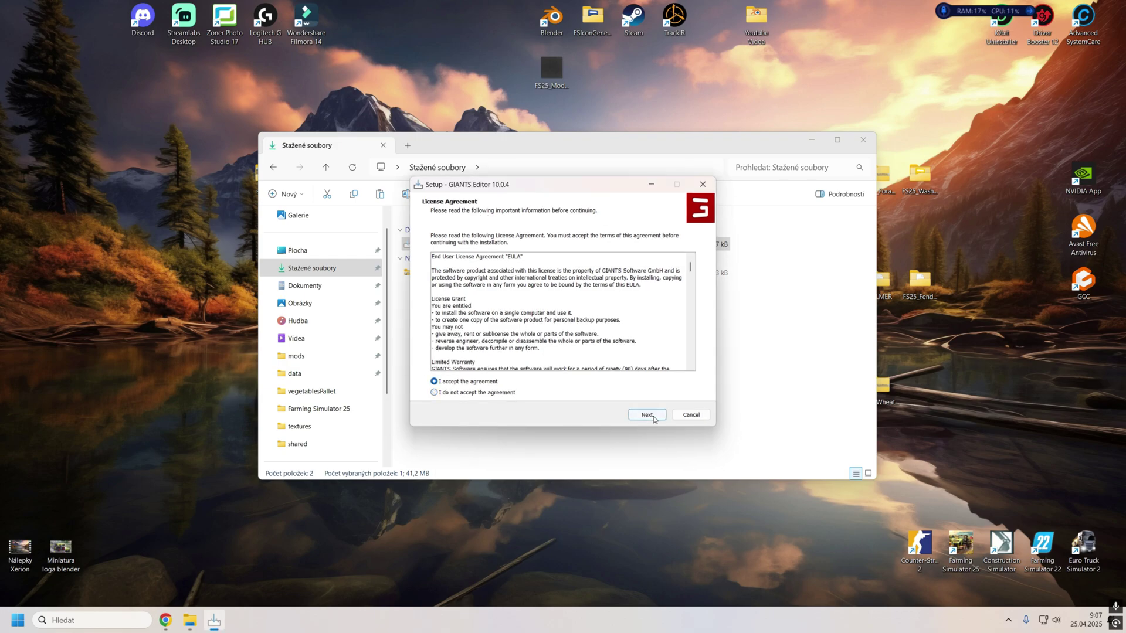
left_click(645, 413)
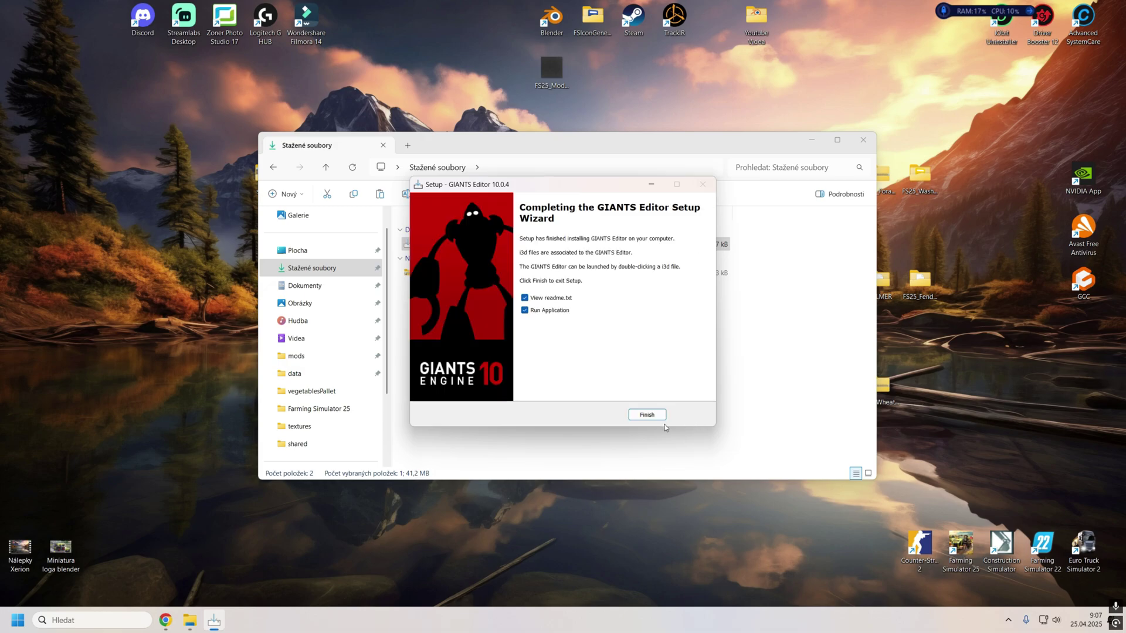
left_click(525, 311)
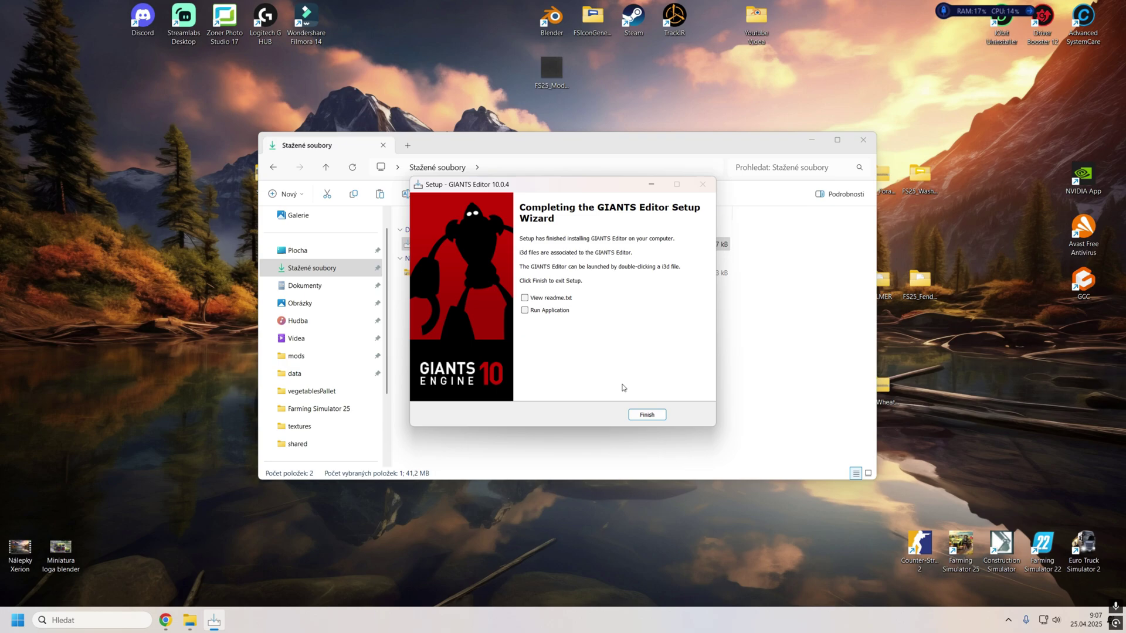
left_click(651, 418)
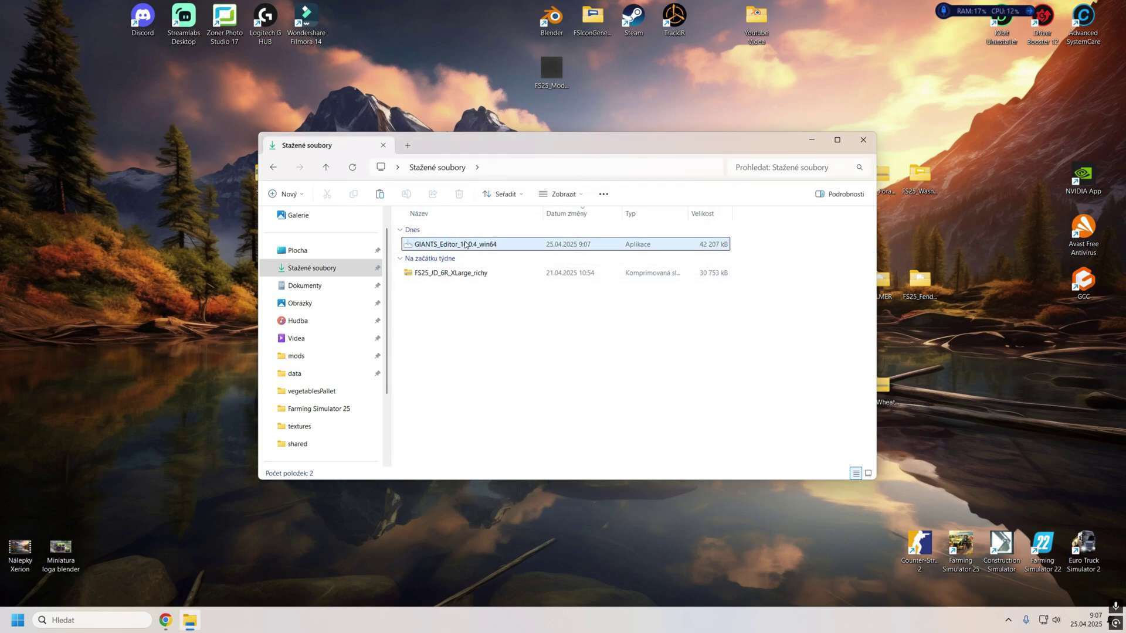
Step: Delete the GIANTS Editor installer and extract the FS25_JD_6R_XLarge_richy zip into its own folder
key("Delete")
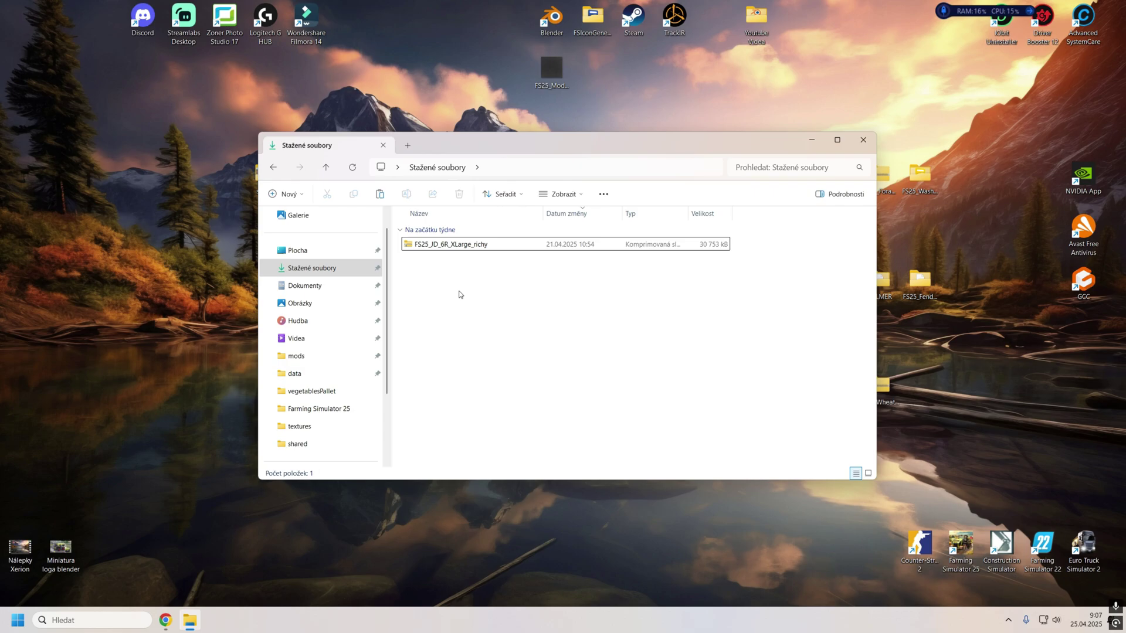
left_click(454, 245)
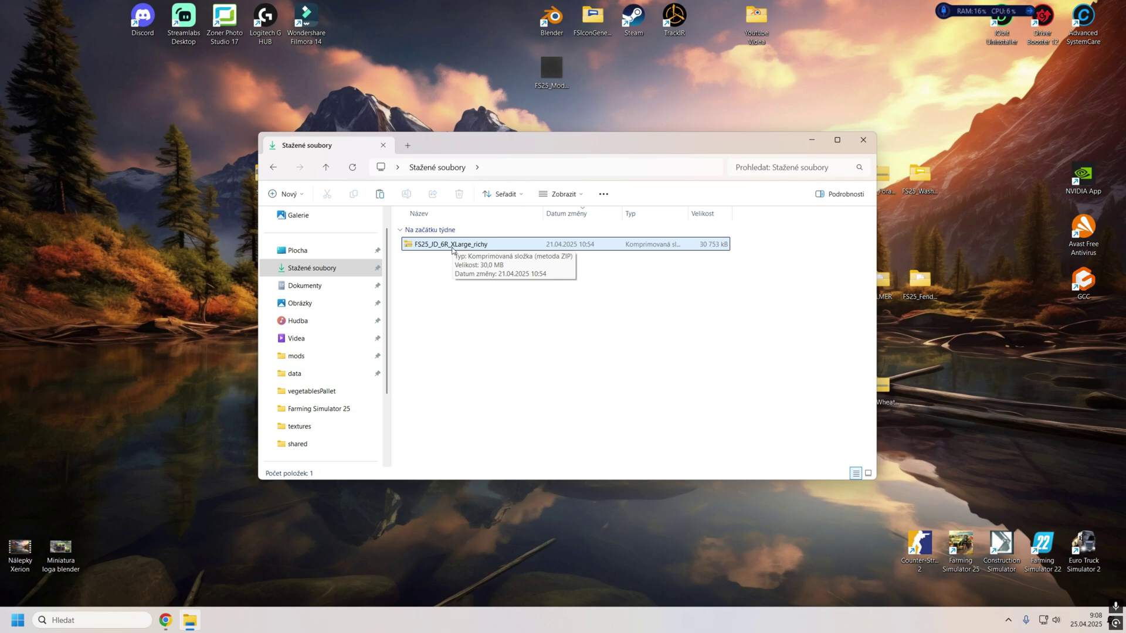
right_click(452, 251)
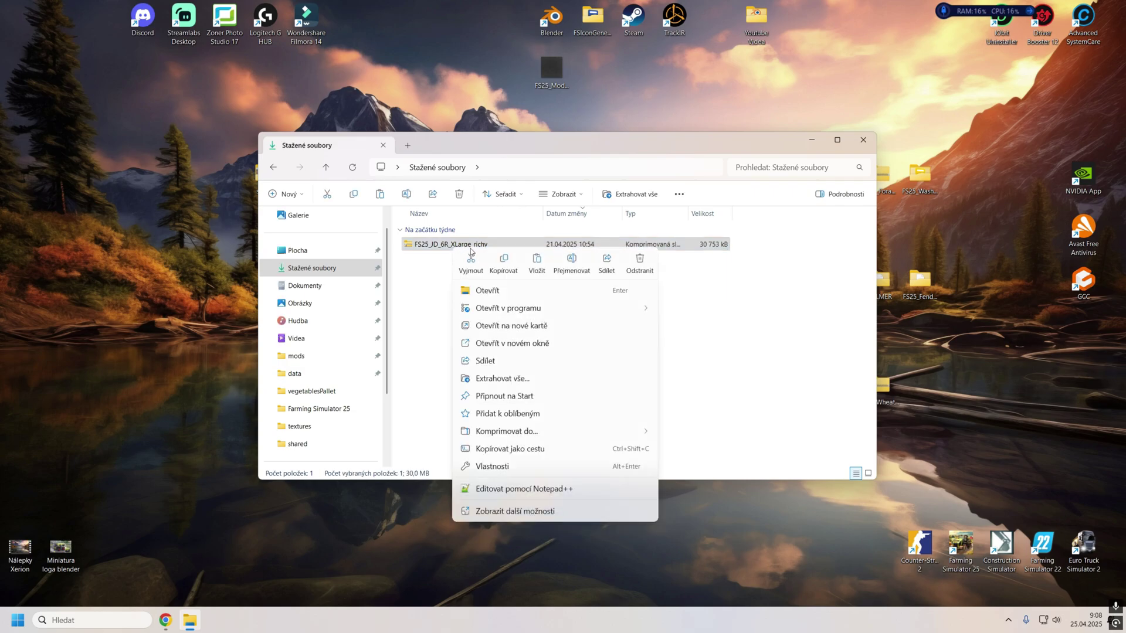
left_click(498, 379)
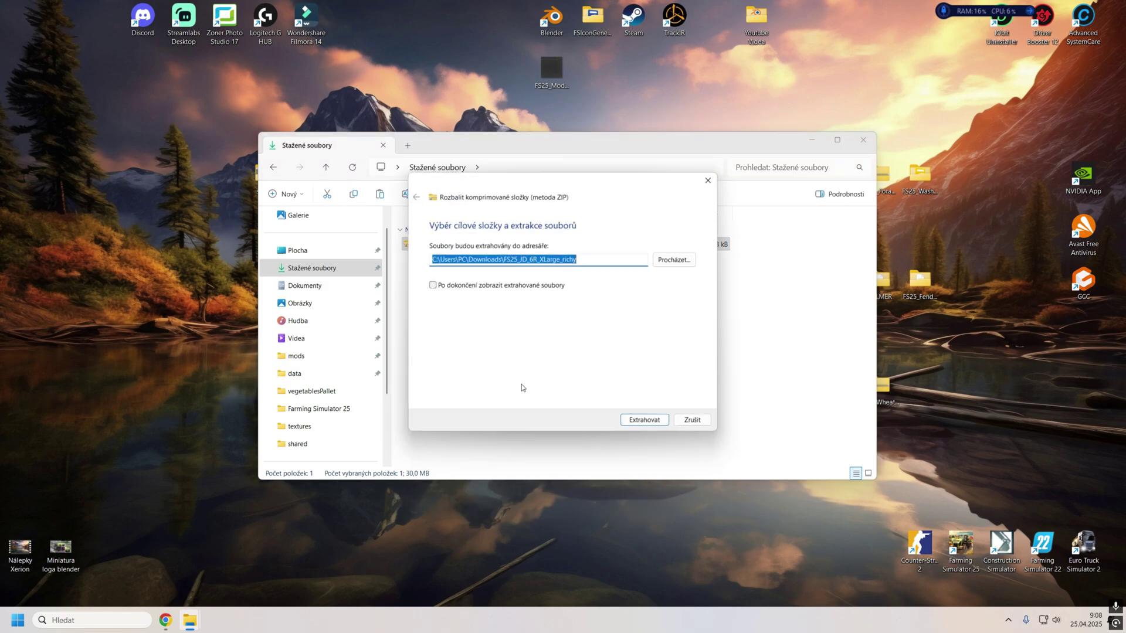
left_click(648, 422)
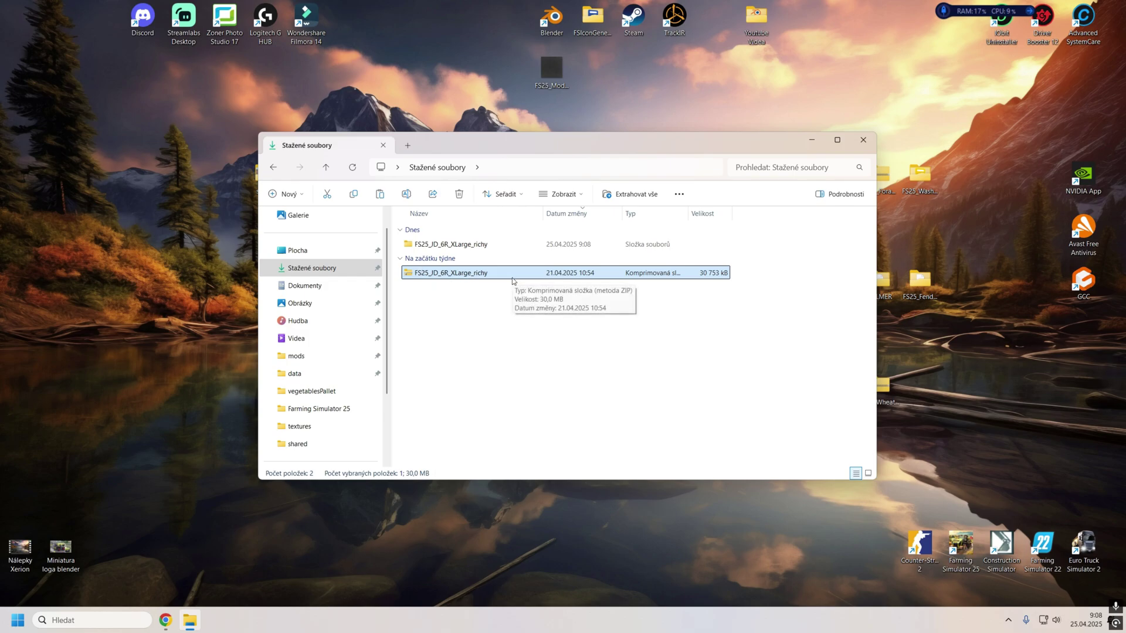
Step: Delete the FS25_JD_6R_XLarge_richy zip archive from Downloads
left_click(450, 245)
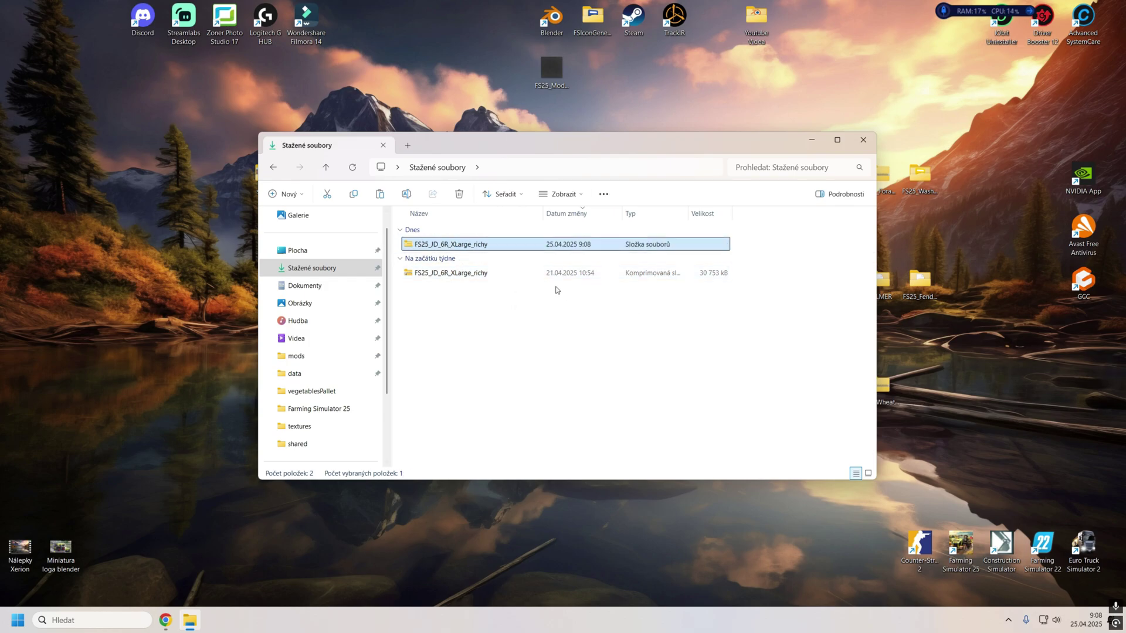
left_click(473, 275)
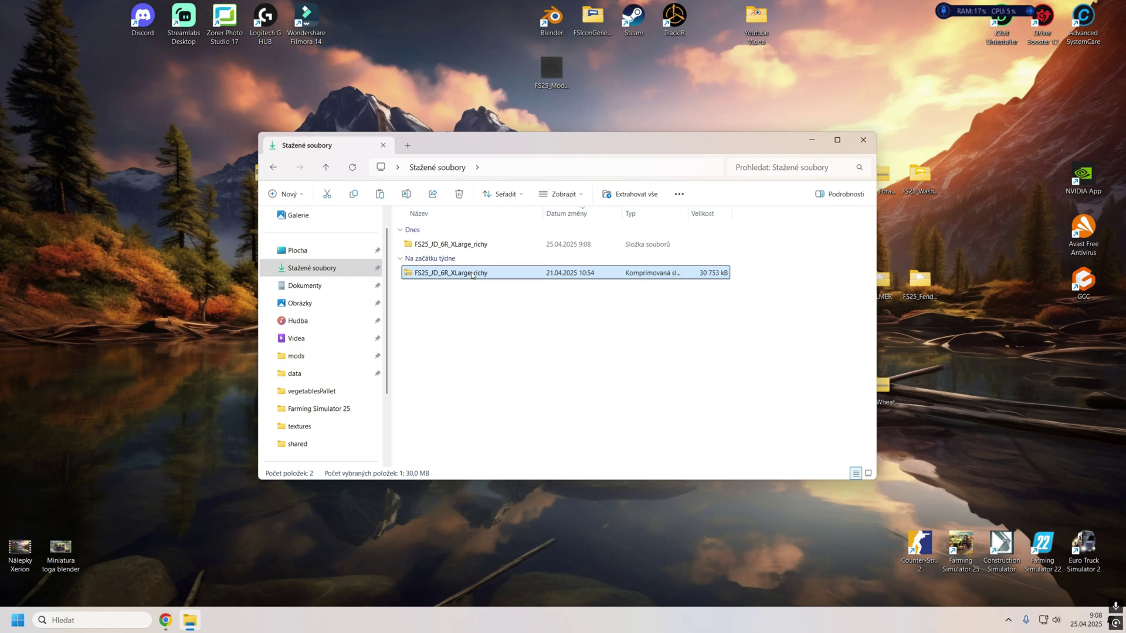
key("Delete")
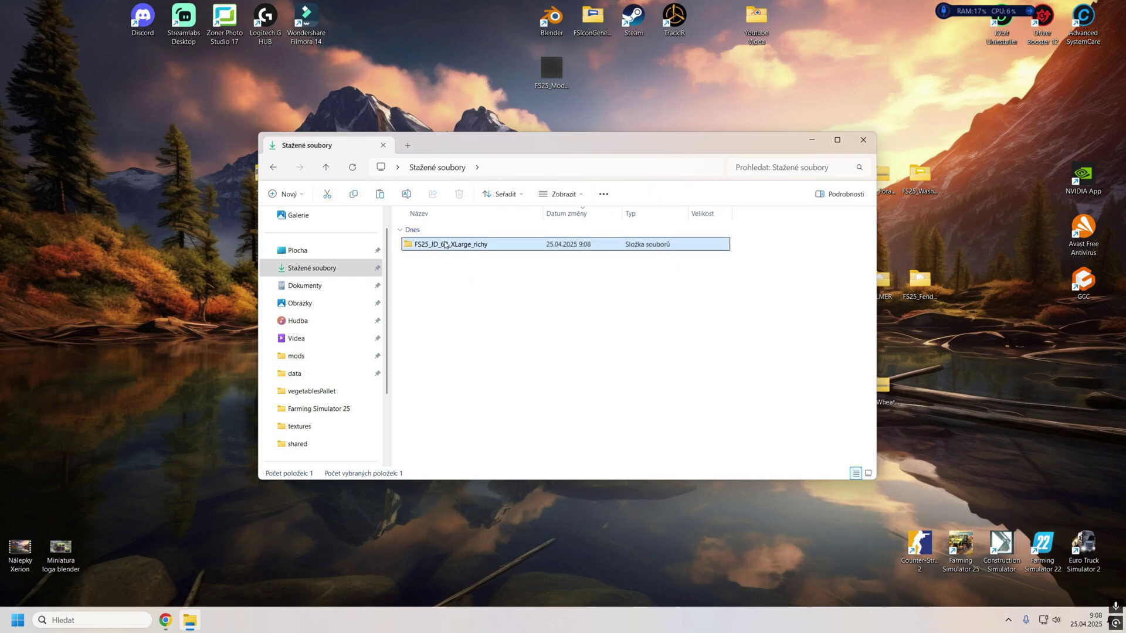
Step: Open the extracted FS25_JD_6R_XLarge_richy folder, maximise the window, and sort files by name
double_click(445, 244)
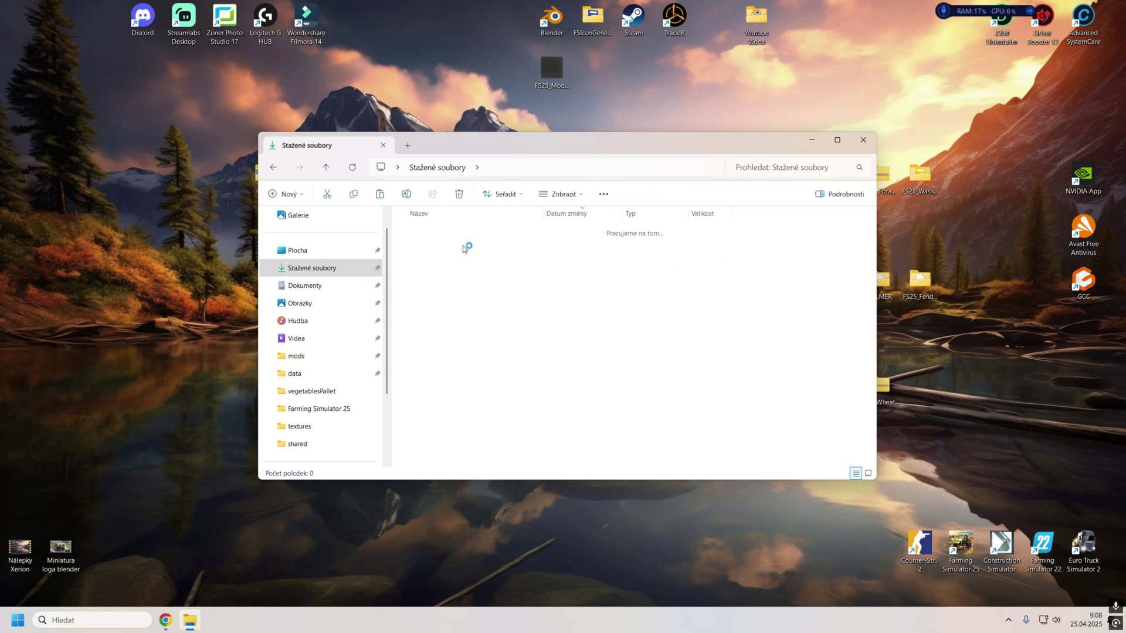
double_click(537, 136)
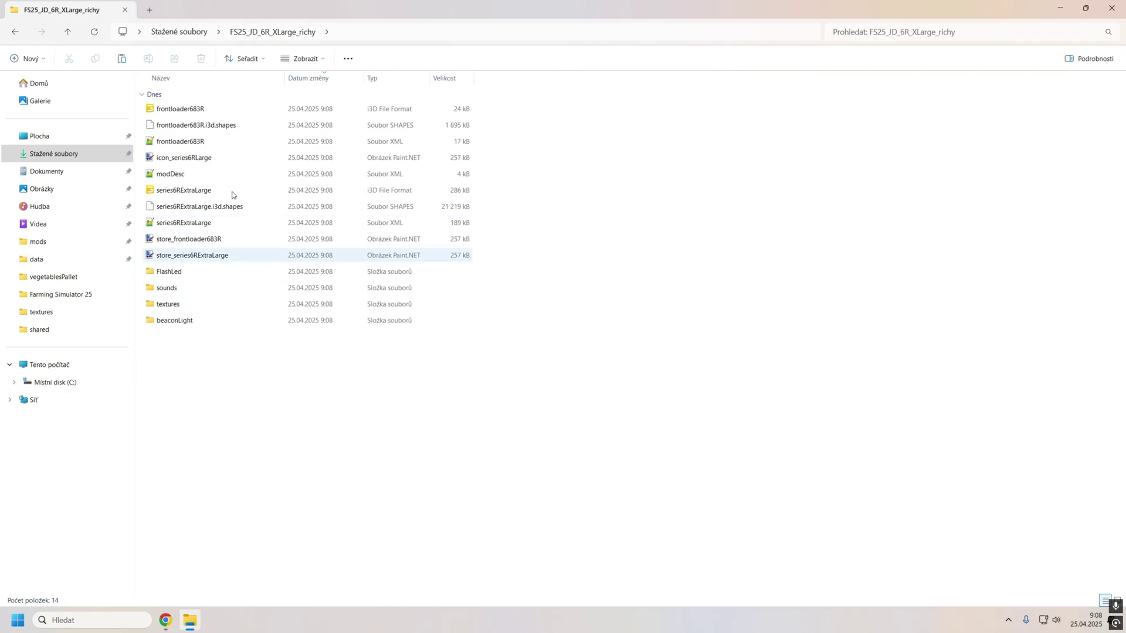
left_click(308, 78)
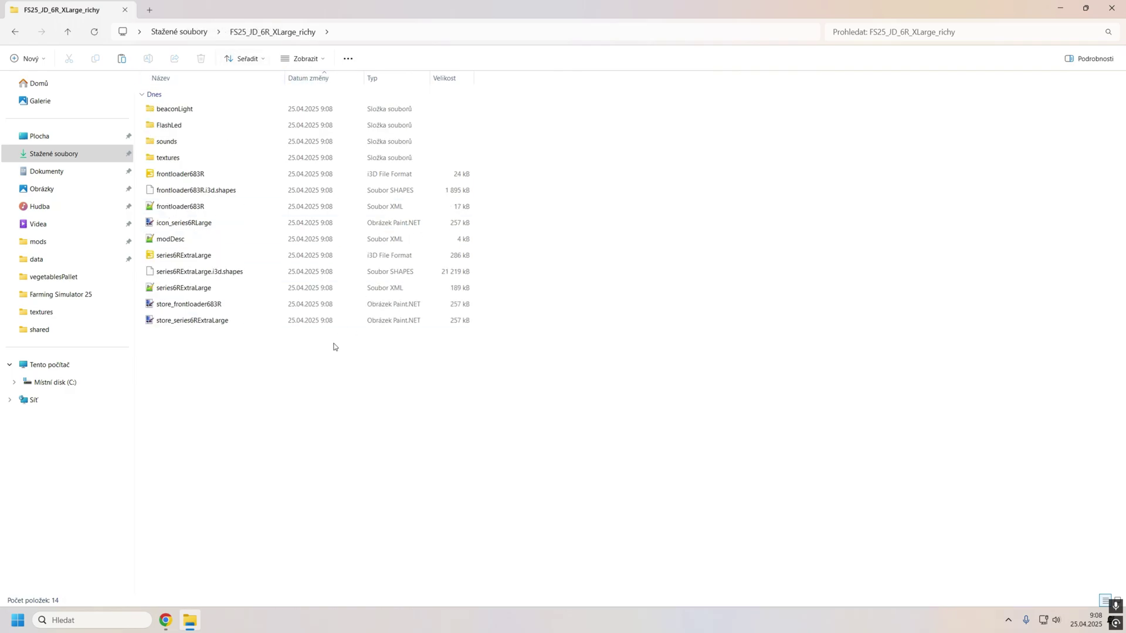
left_click(206, 82)
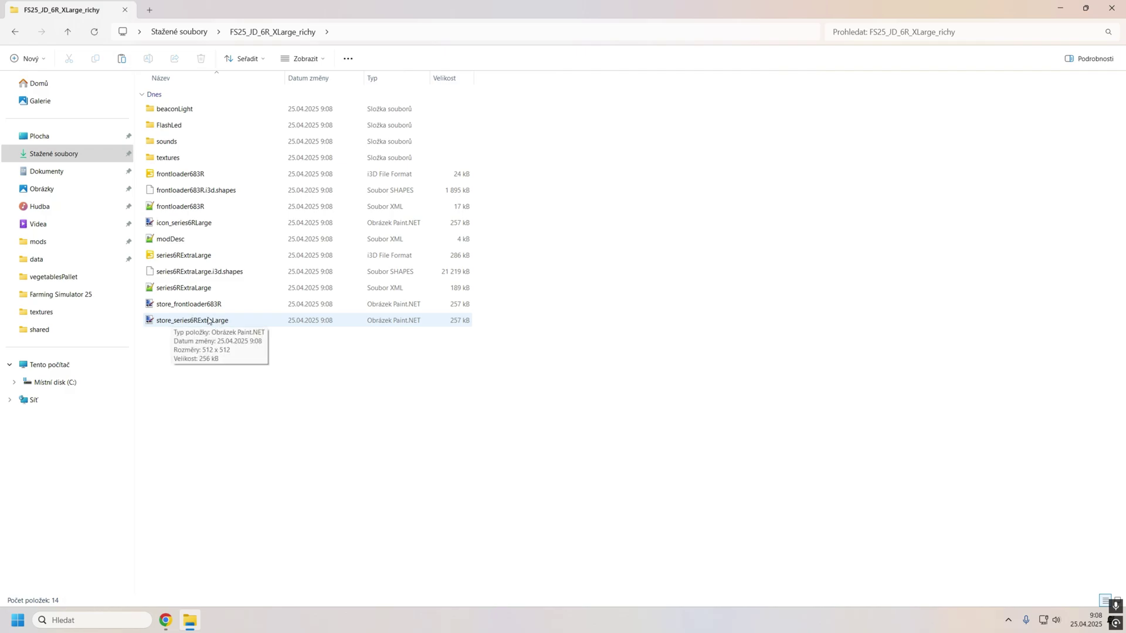
Step: Select the frontloader683R files and open store_frontloader683R in Paint.NET
left_click(182, 175)
left_click(186, 206, "shift")
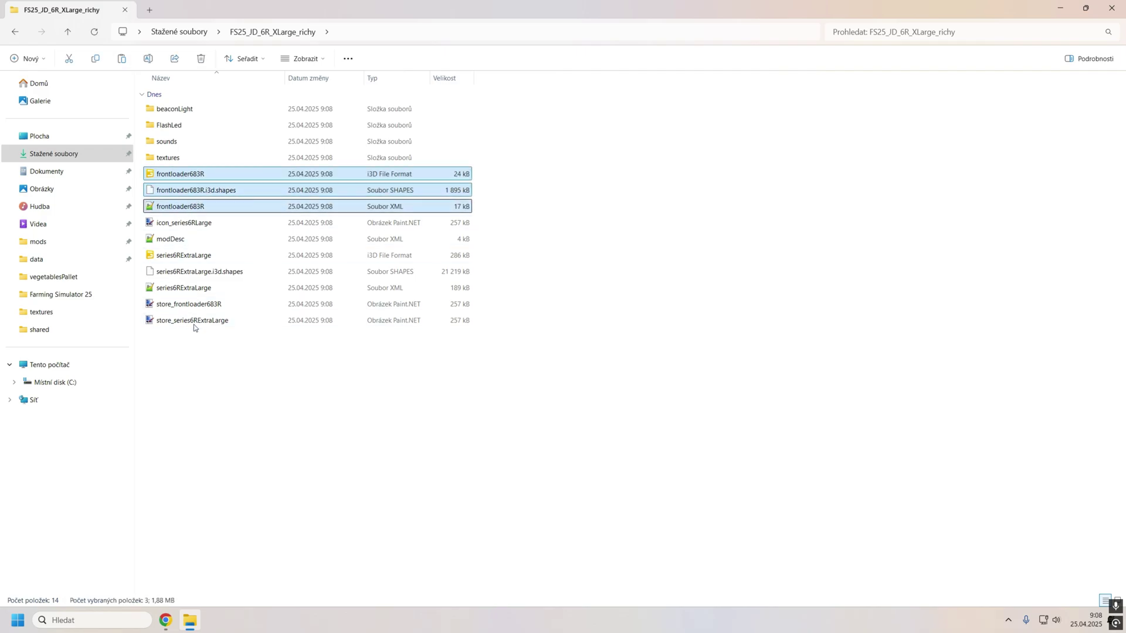
left_click(194, 305, "ctrl")
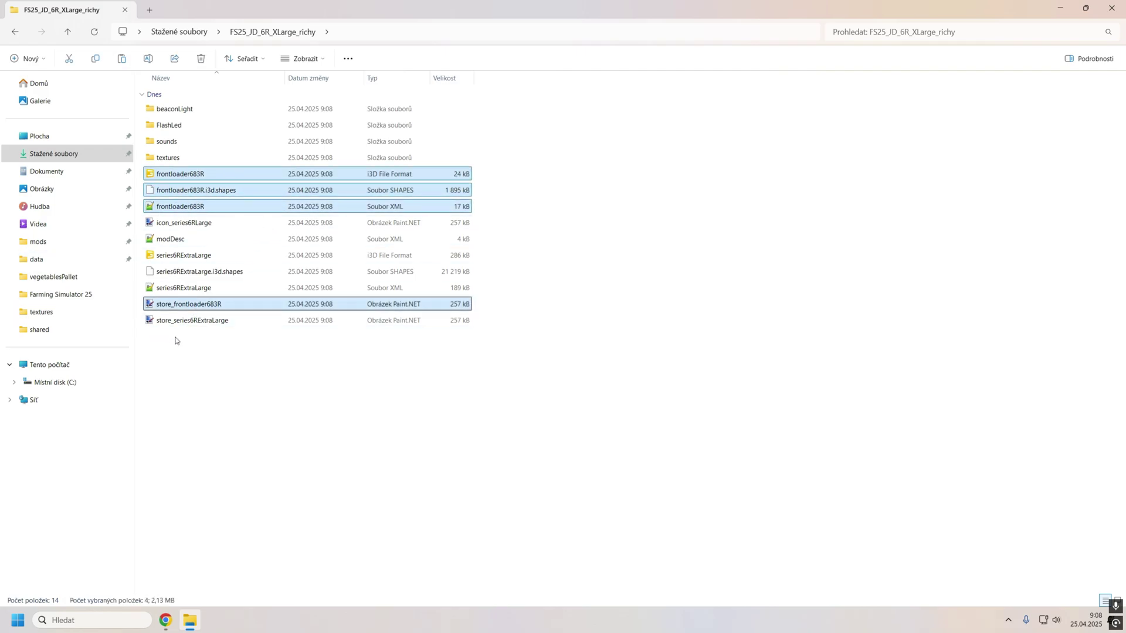
double_click(191, 305)
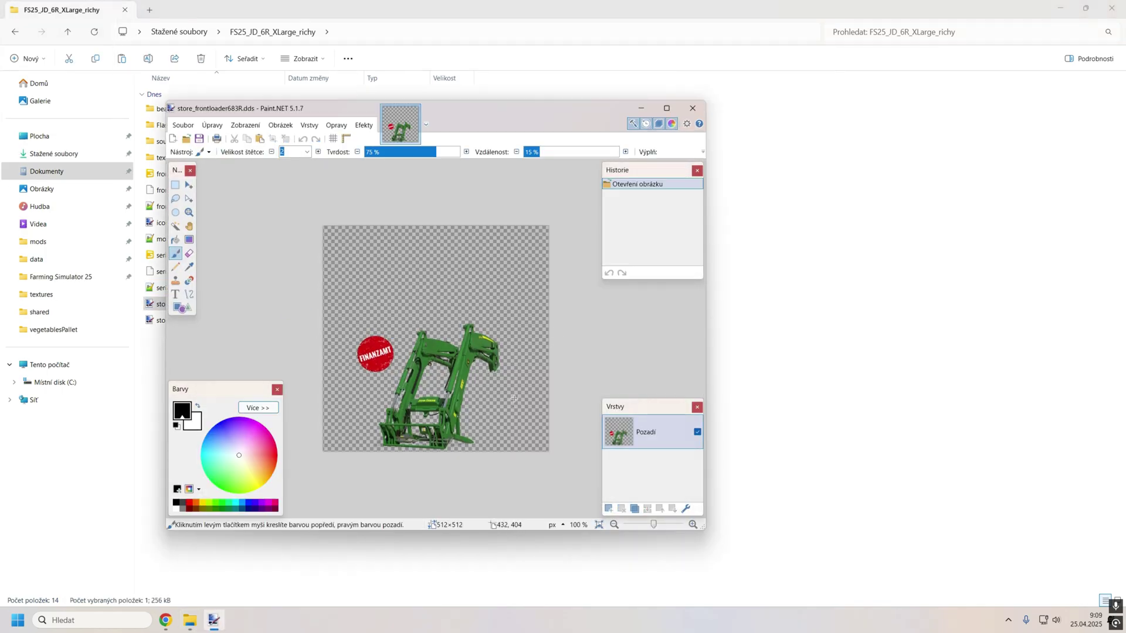
Step: Close the front loader image, view store_series6RExtraLarge in Paint.NET zooming in and out, then close it
left_click(693, 108)
left_click(194, 363)
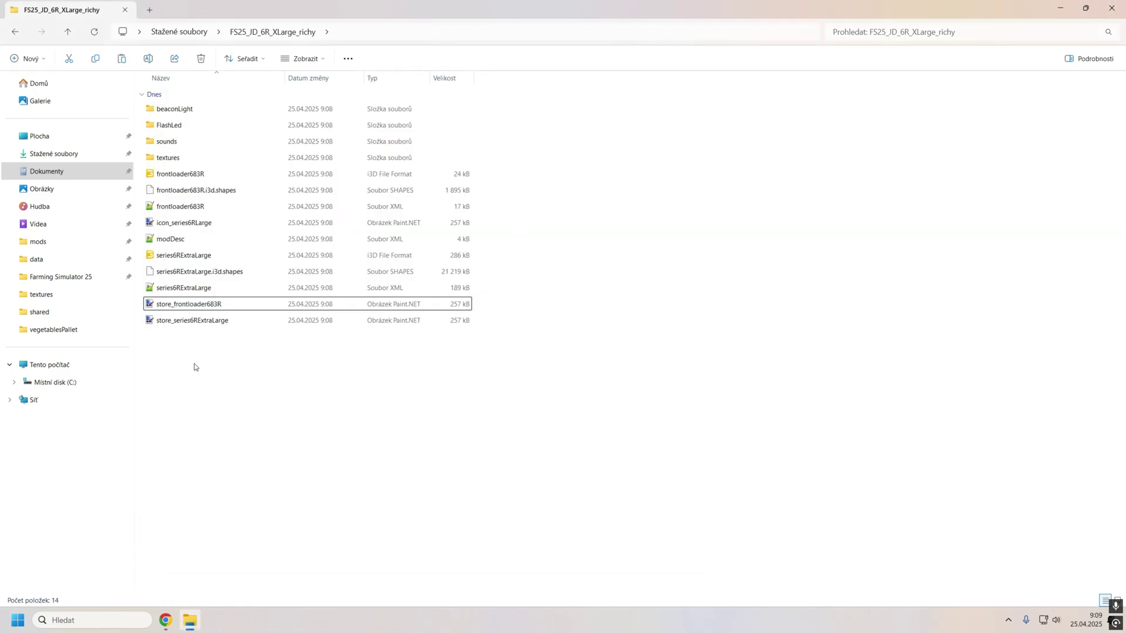
left_click(184, 326)
double_click(184, 326)
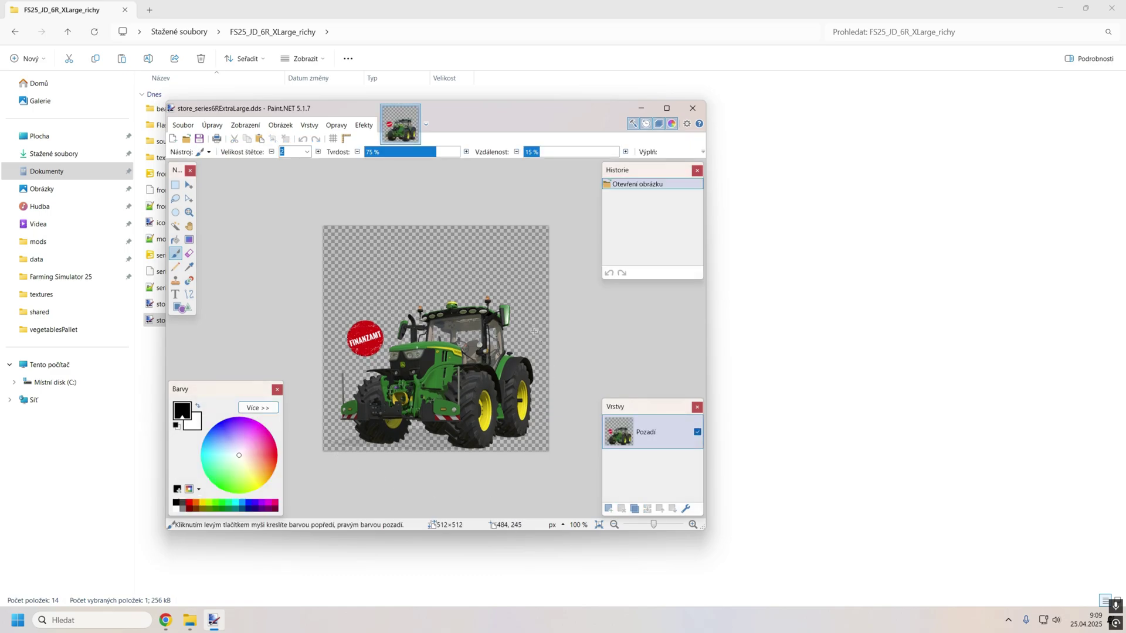
scroll(457, 376, "up", 4, "ctrl")
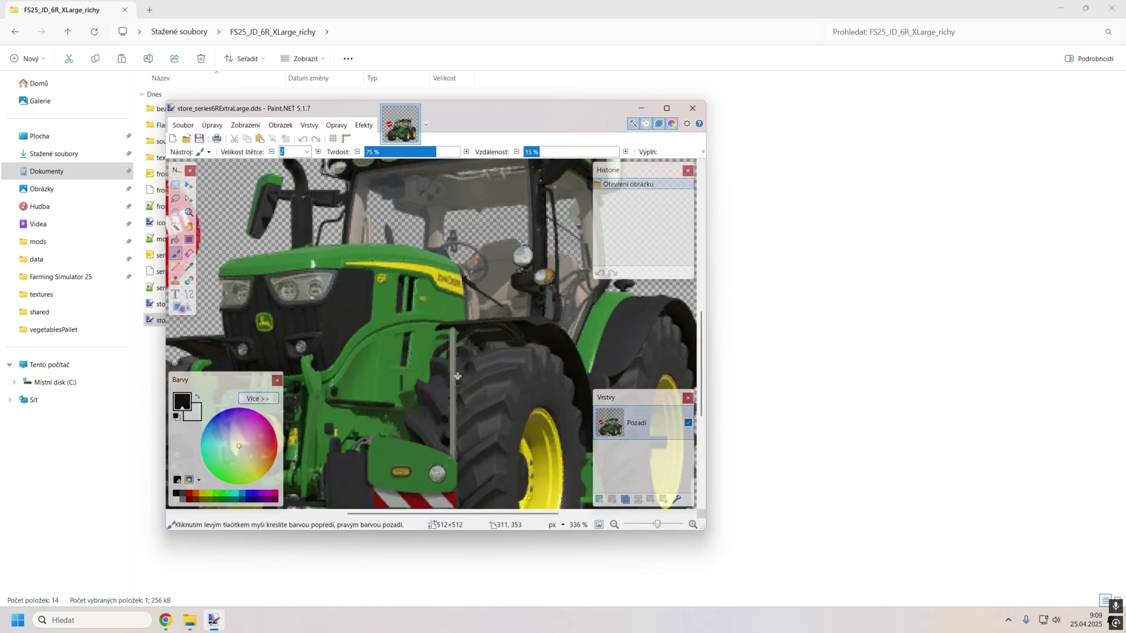
scroll(457, 376, "down", 6, "ctrl")
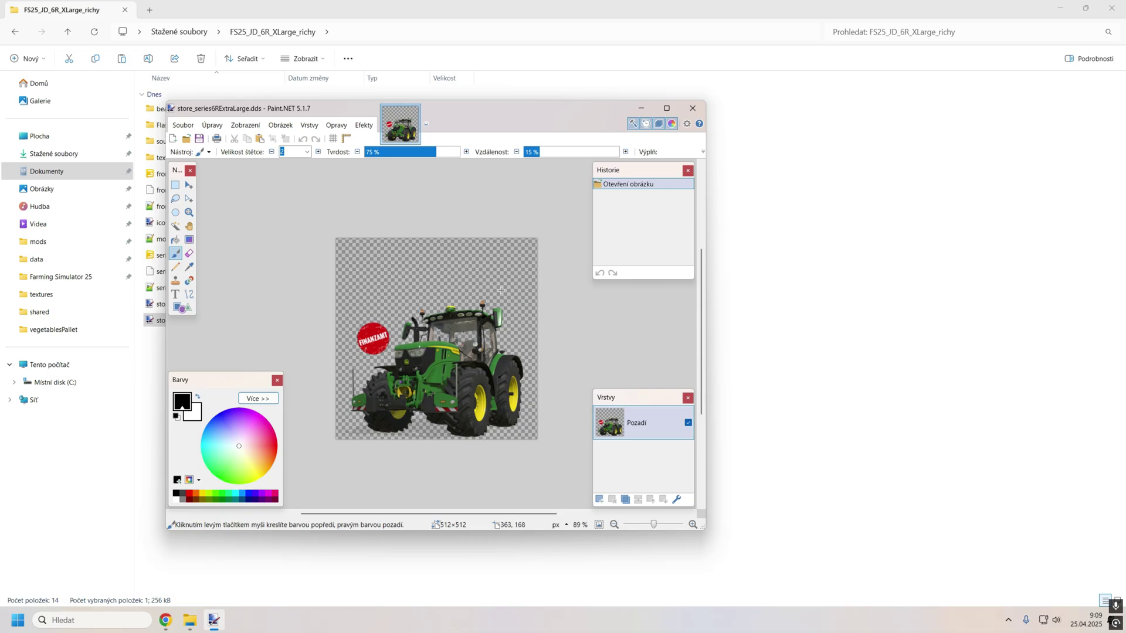
left_click(692, 109)
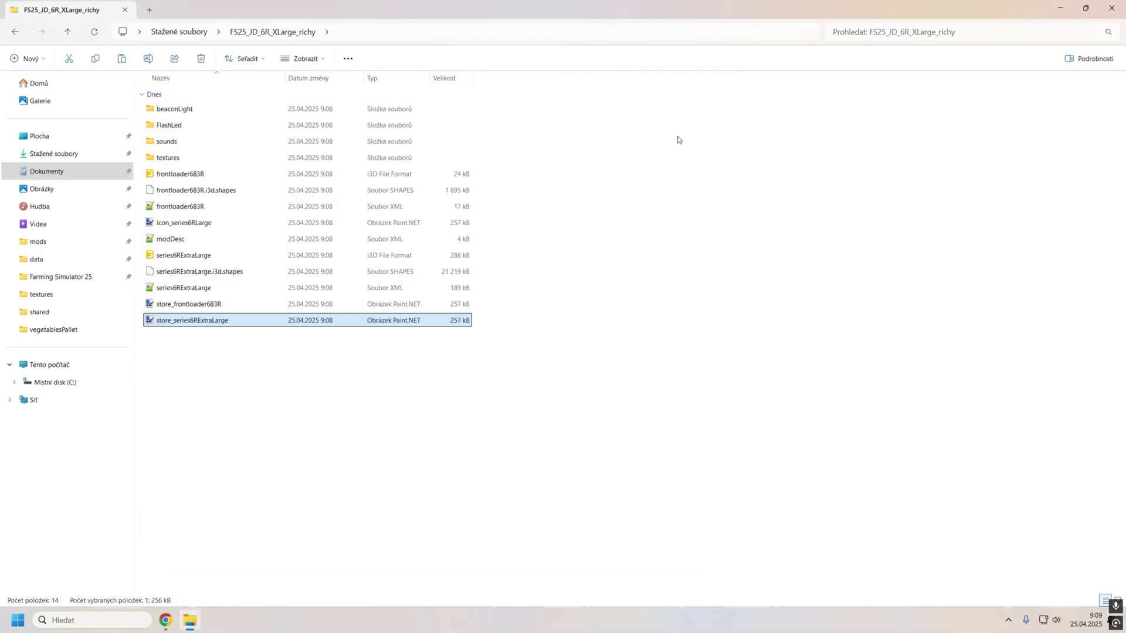
left_click(283, 412)
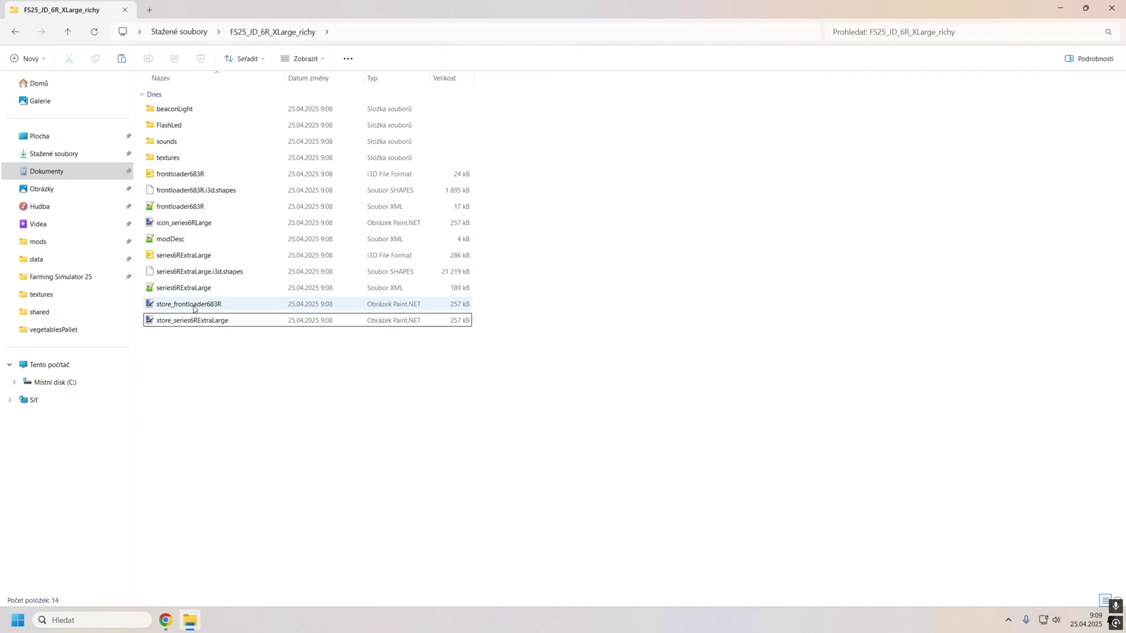
Step: Search Google for 'paint net', open the getpaint.net download page, then minimise Chrome
left_click(166, 621)
left_click(554, 12)
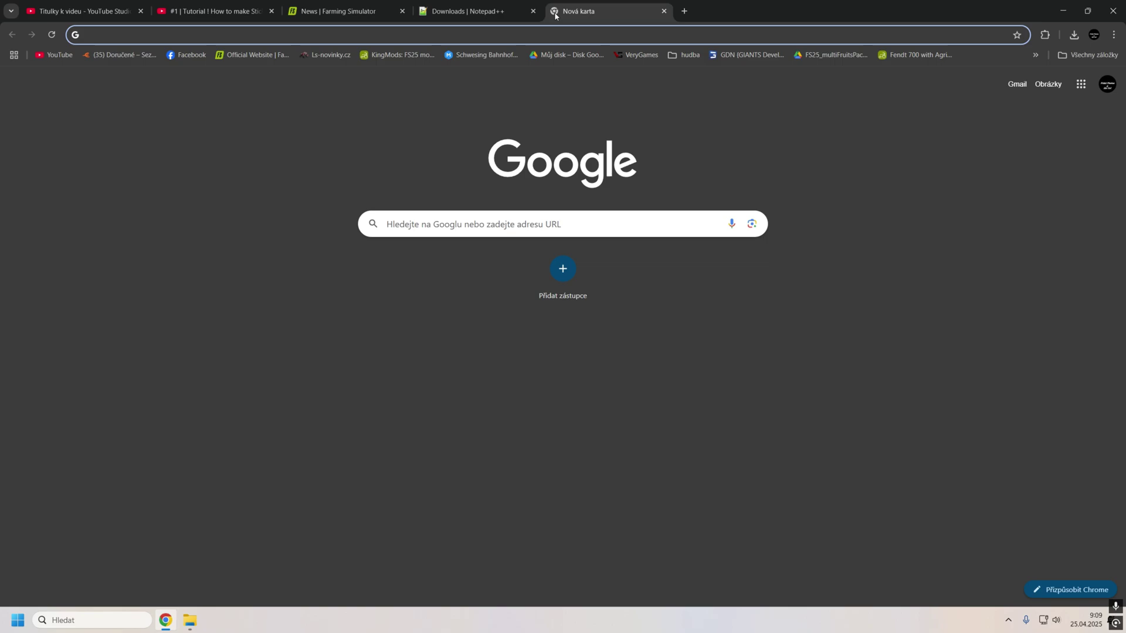
type("pai")
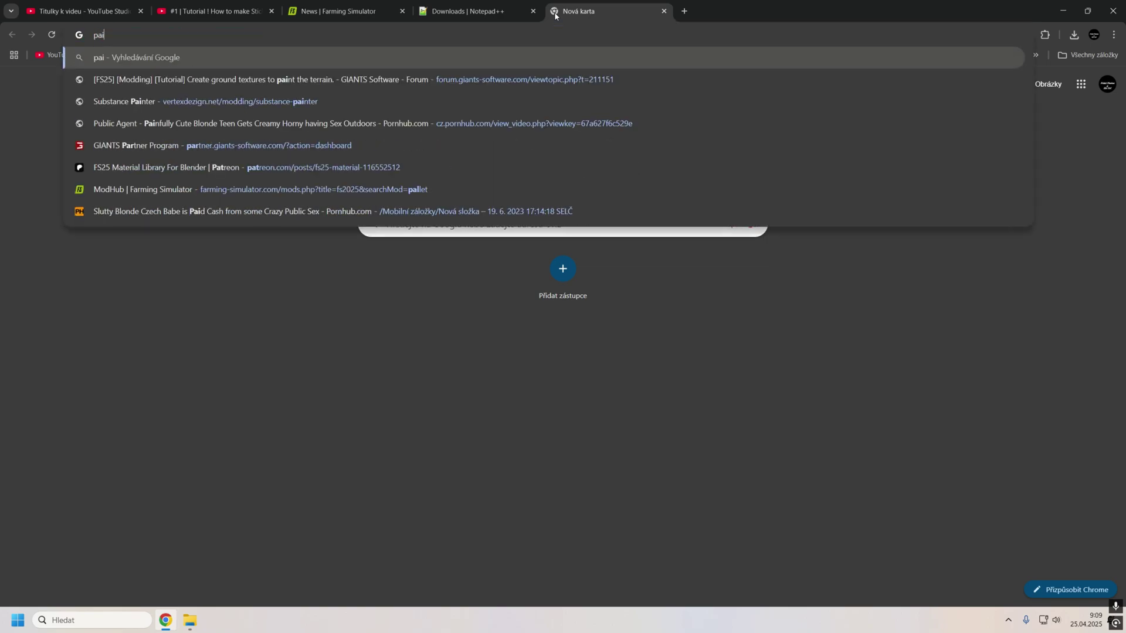
type("nt net")
key("Return")
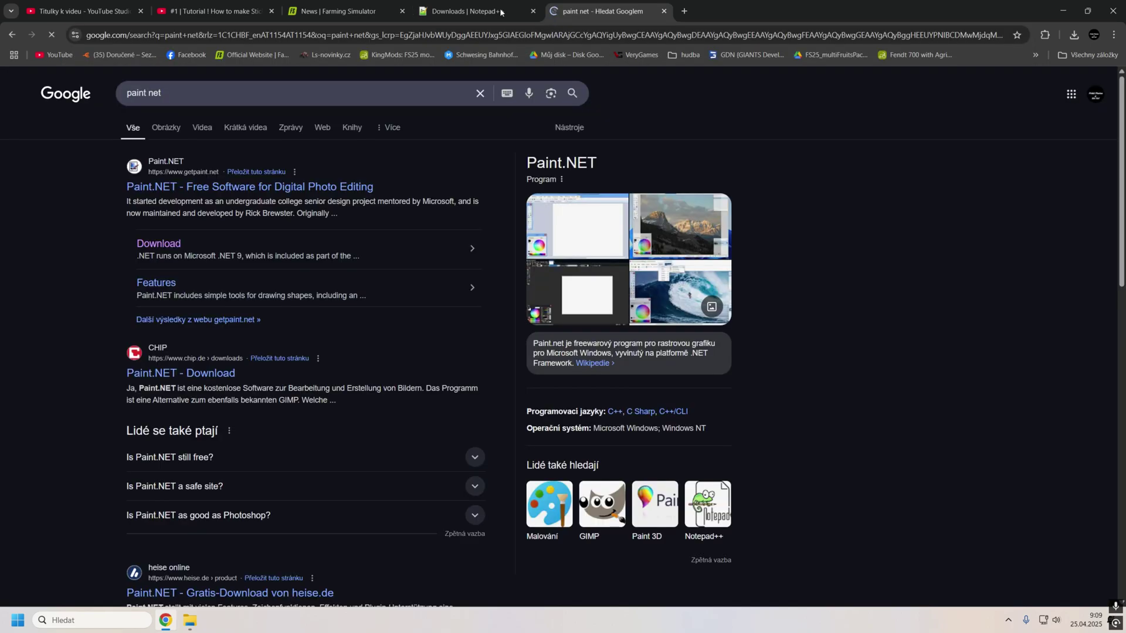
left_click(175, 244)
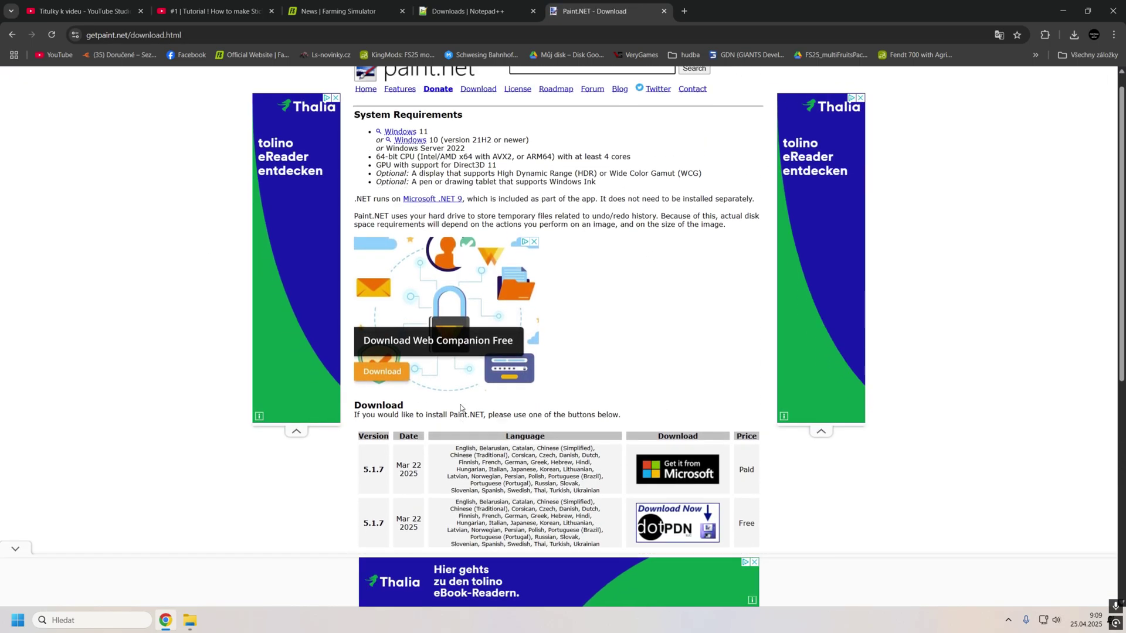
left_click(1063, 10)
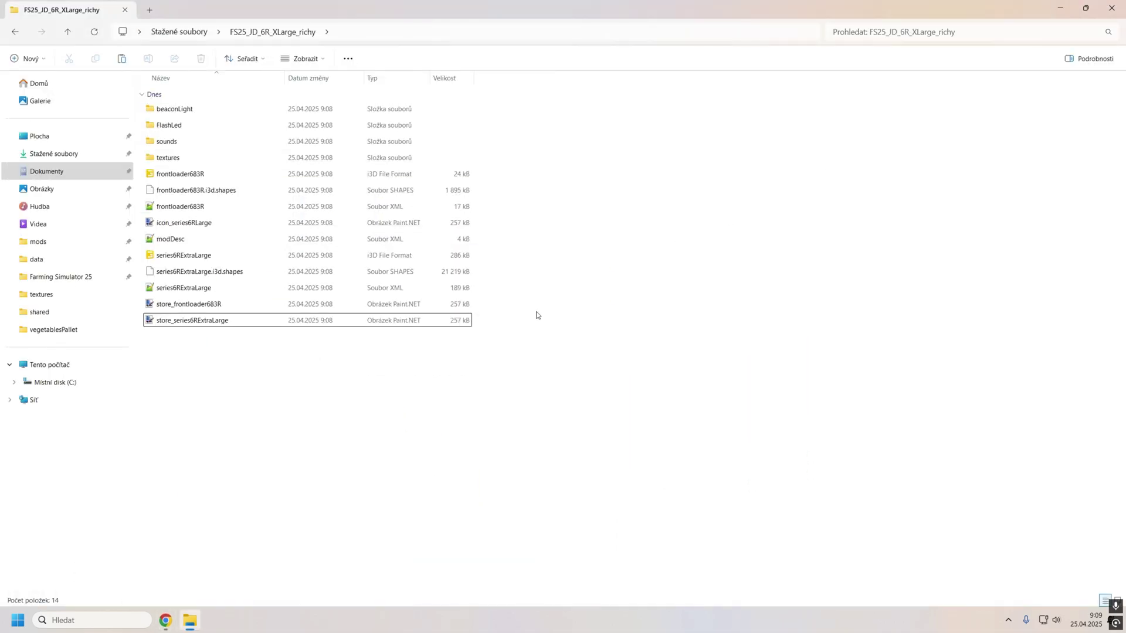
Step: Preview icon_series6RLarge in Paint.NET and close it
left_click(199, 322)
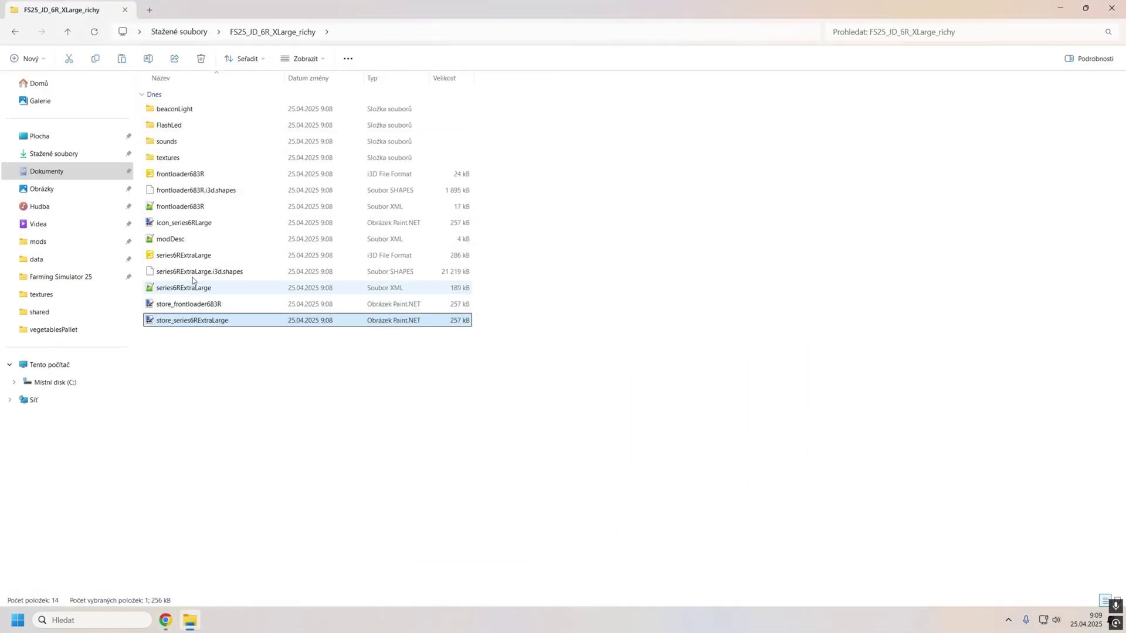
left_click(191, 228, "ctrl")
double_click(190, 231)
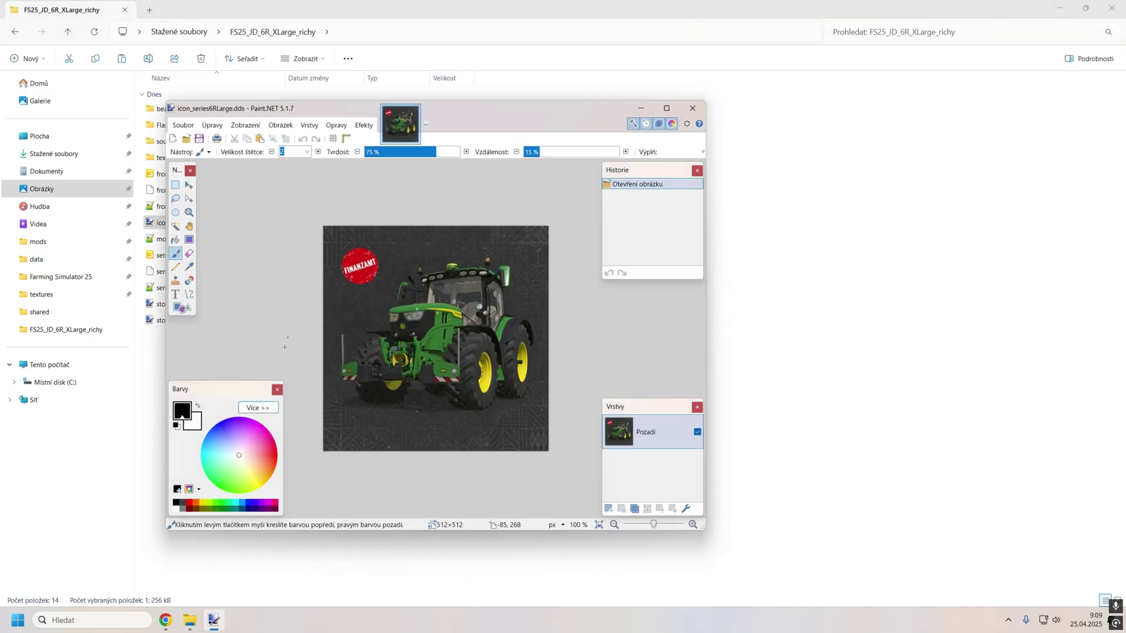
left_click(693, 110)
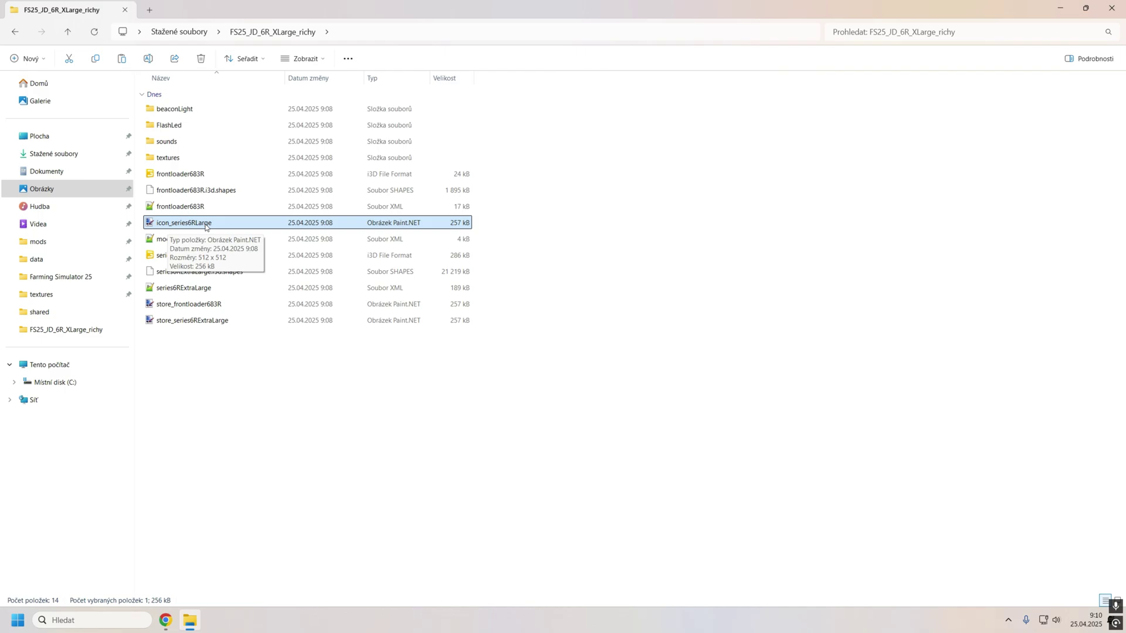
Step: Open store_frontloader683R again, close it, and reselect the file
left_click(178, 304)
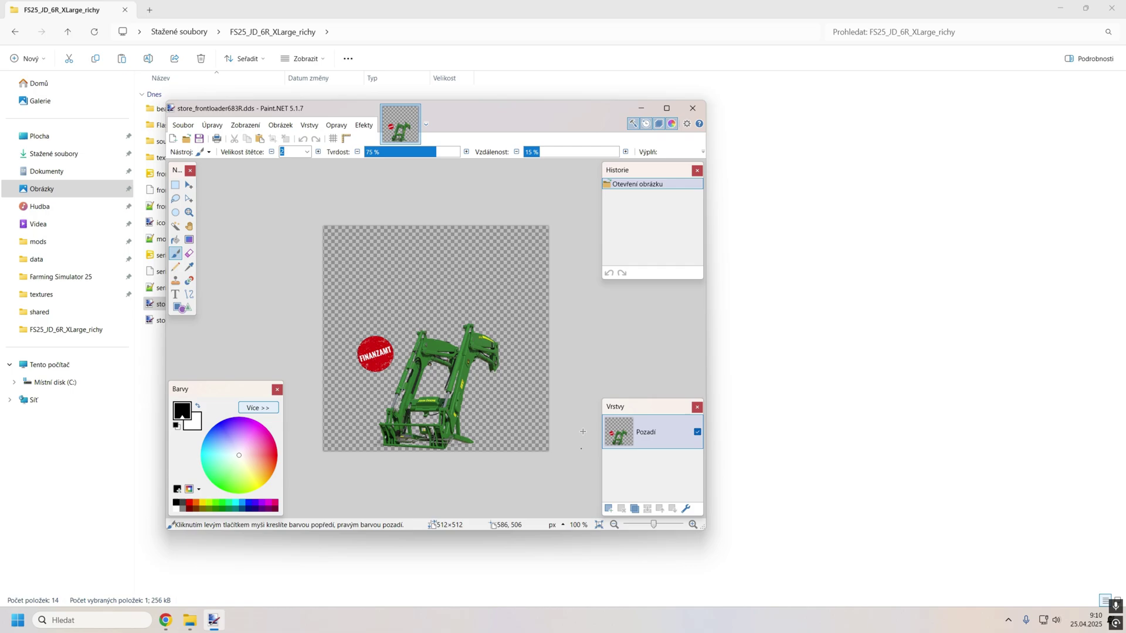
left_click(693, 108)
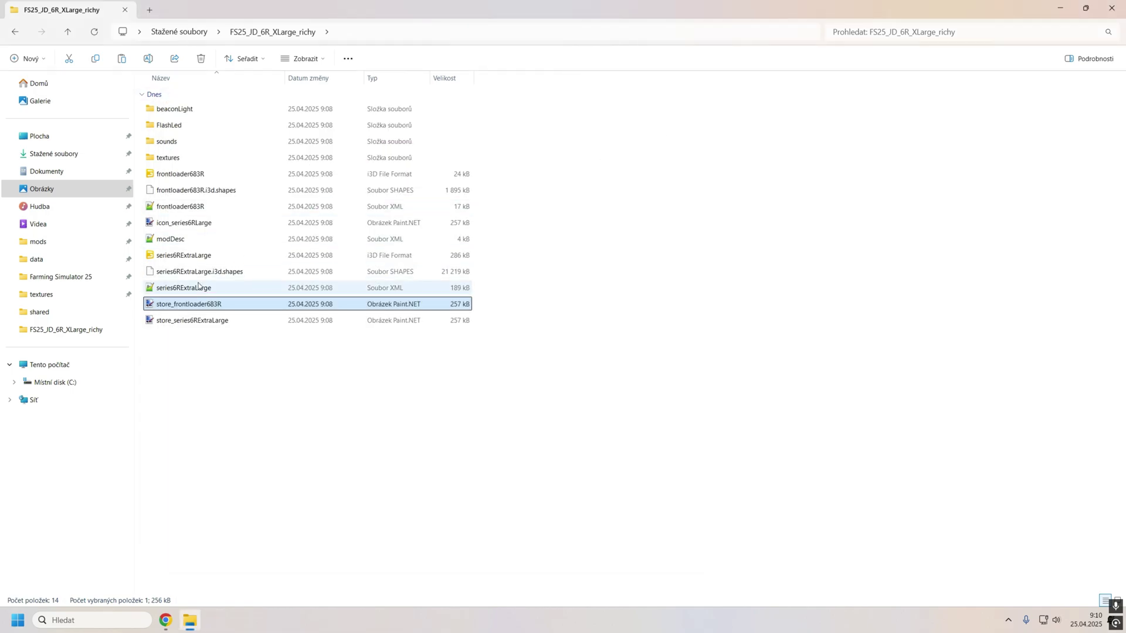
left_click(215, 371)
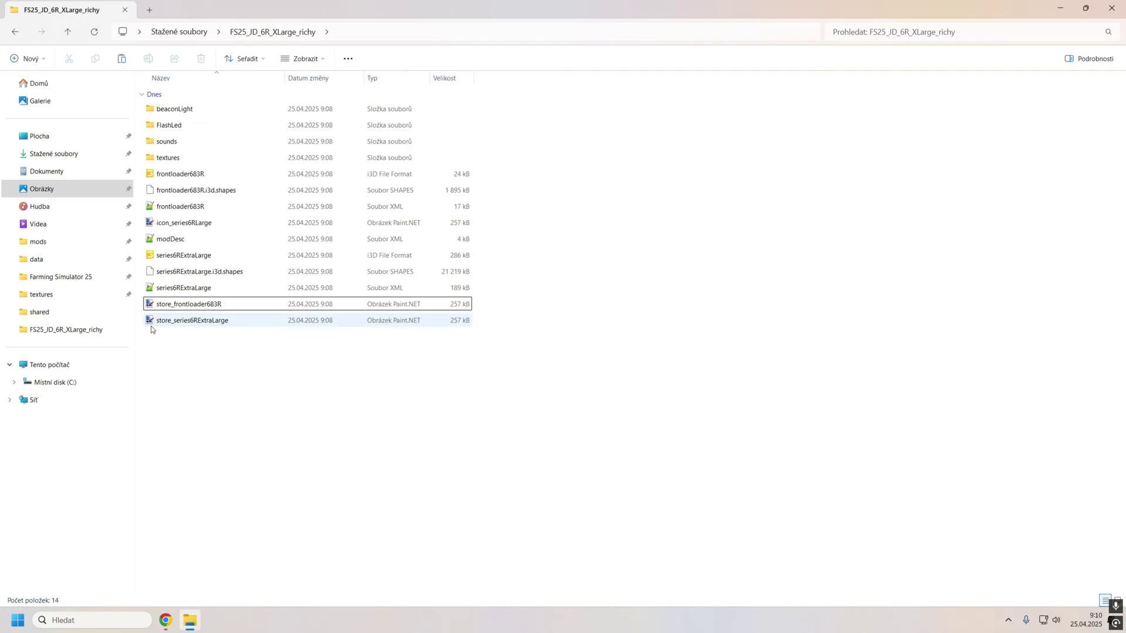
left_click(206, 311)
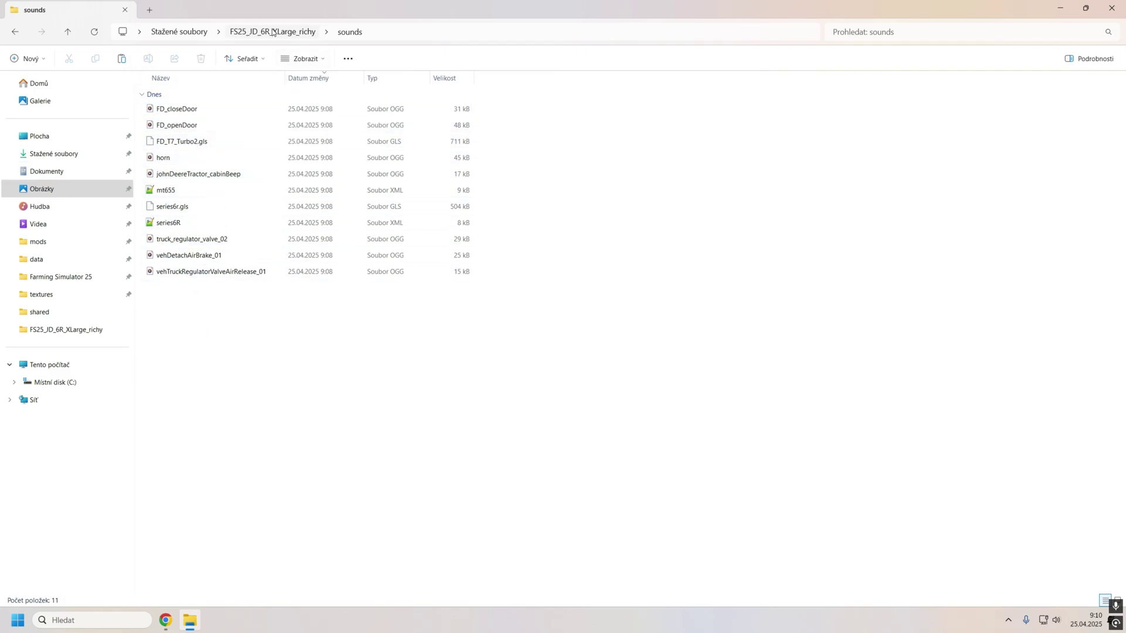
Step: Look through the FlashLed and beaconLight folders, then open modDesc.xml in Notepad++
key("alt+Up")
double_click(171, 122)
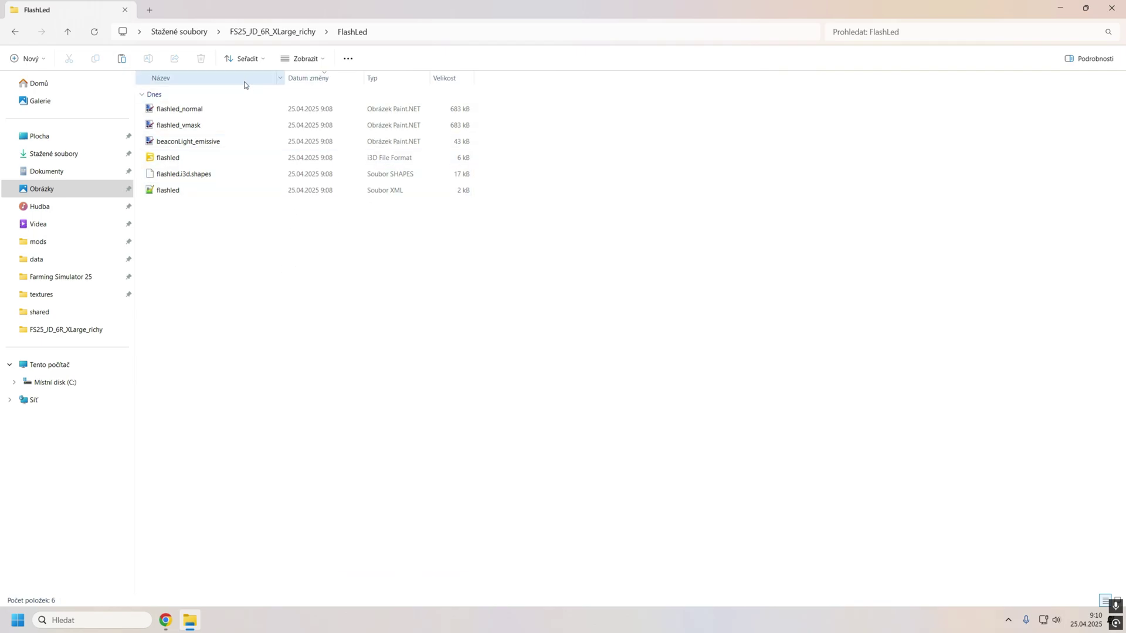
left_click(264, 33)
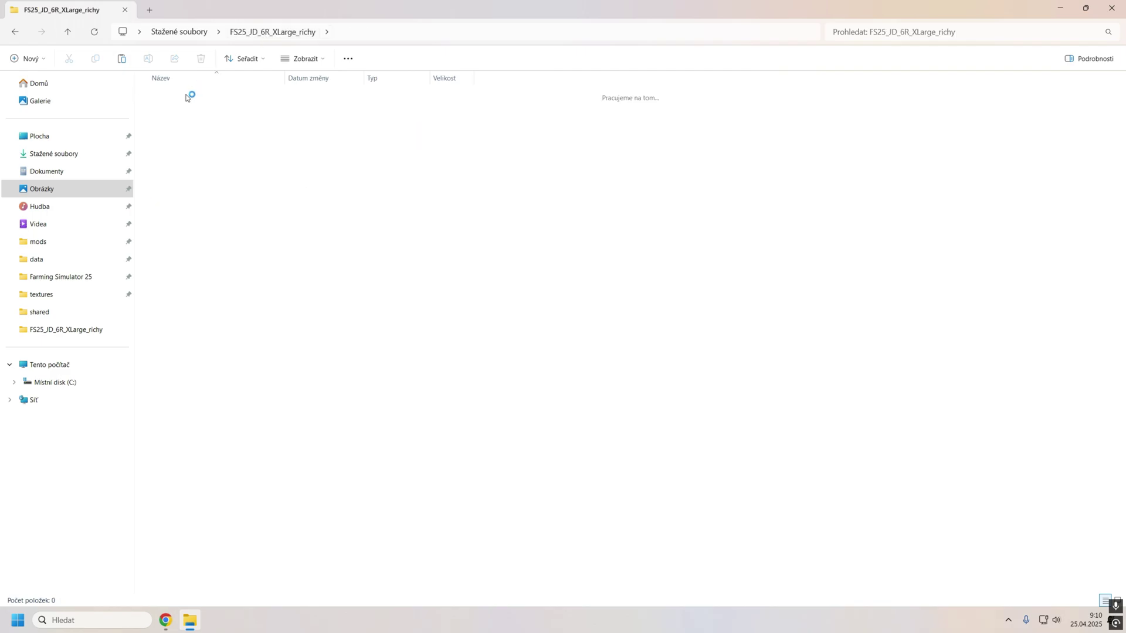
left_click(184, 112)
double_click(184, 112)
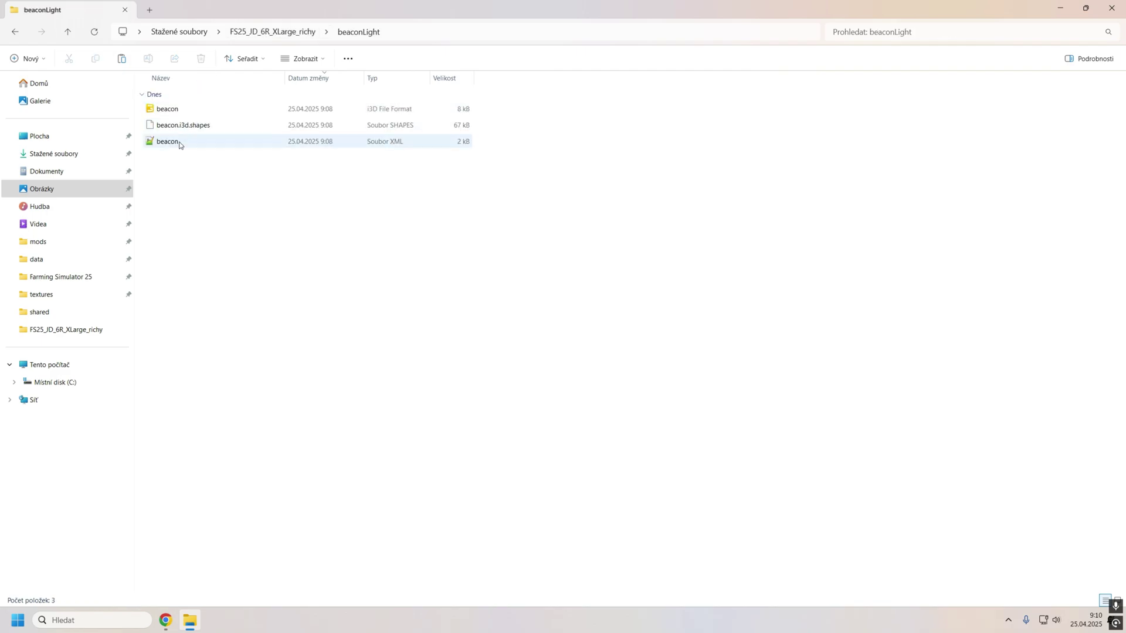
left_click(276, 34)
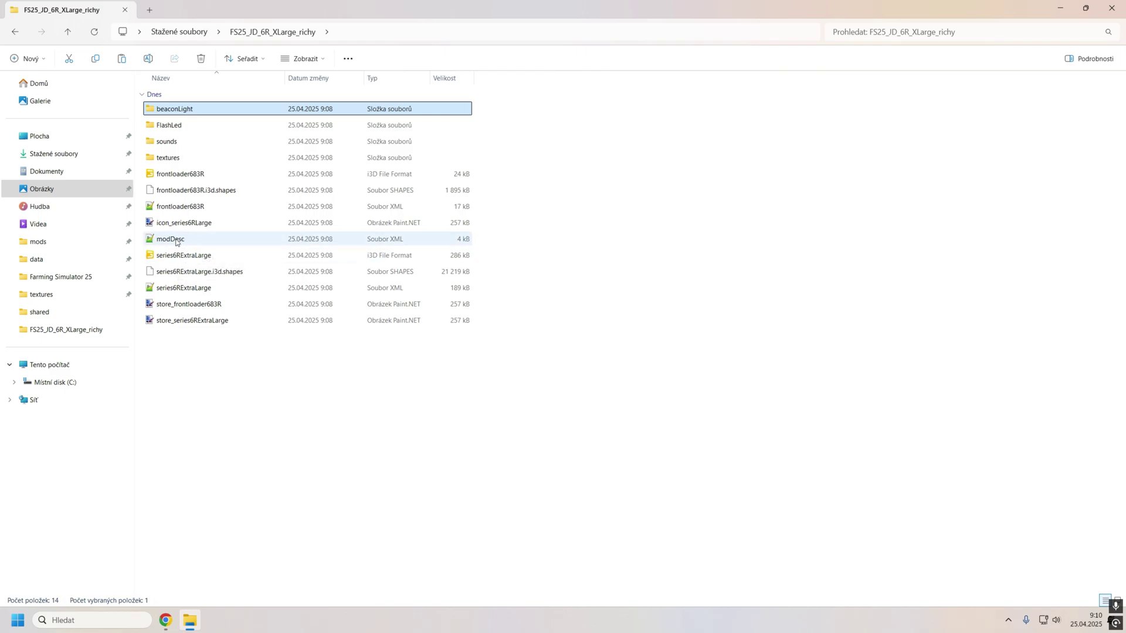
double_click(176, 242)
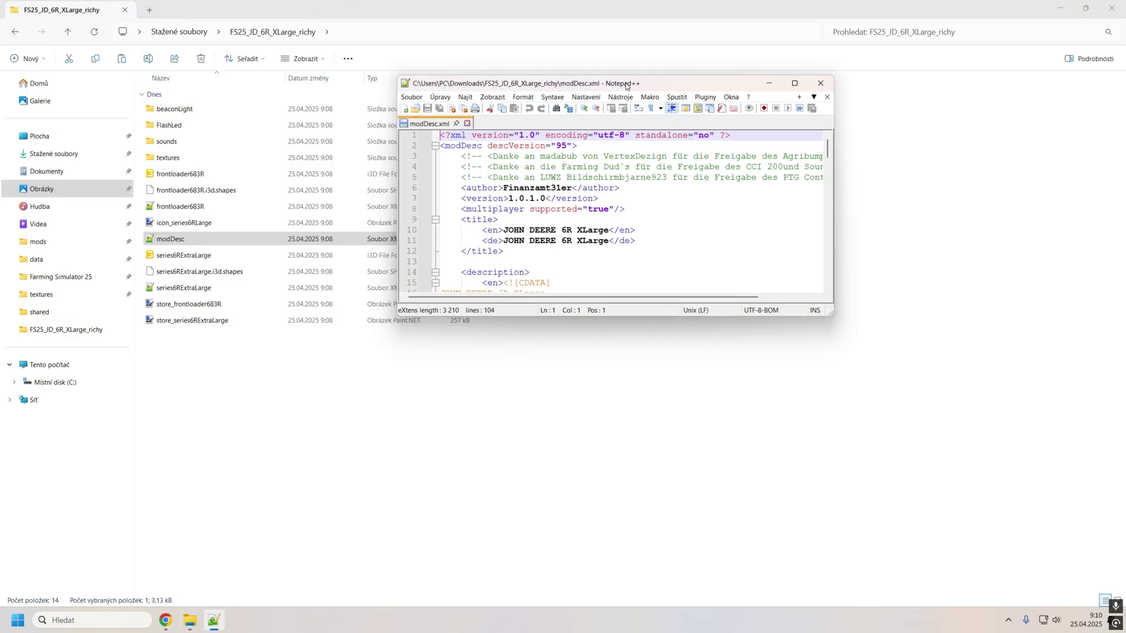
double_click(626, 84)
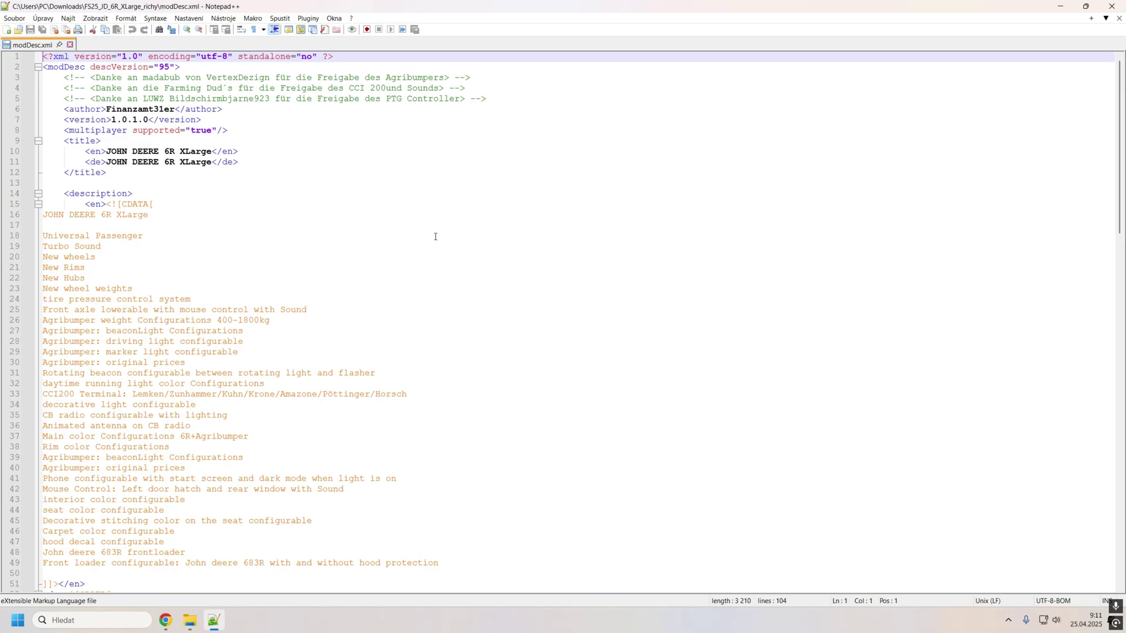
left_click(183, 69)
key("Down")
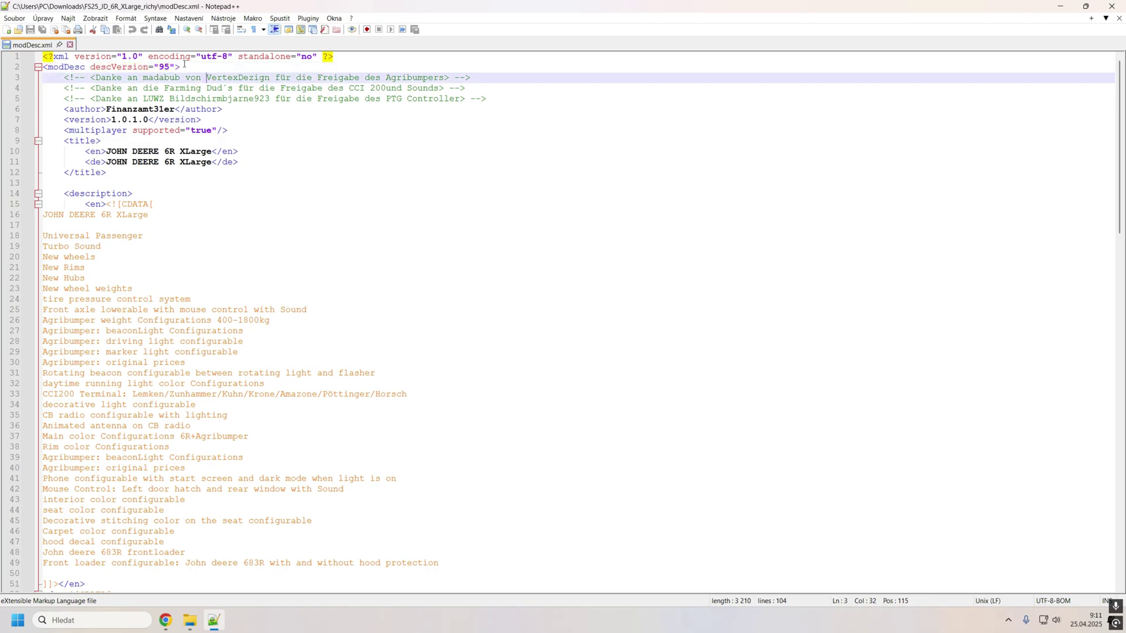
left_click(184, 65)
left_click(160, 67)
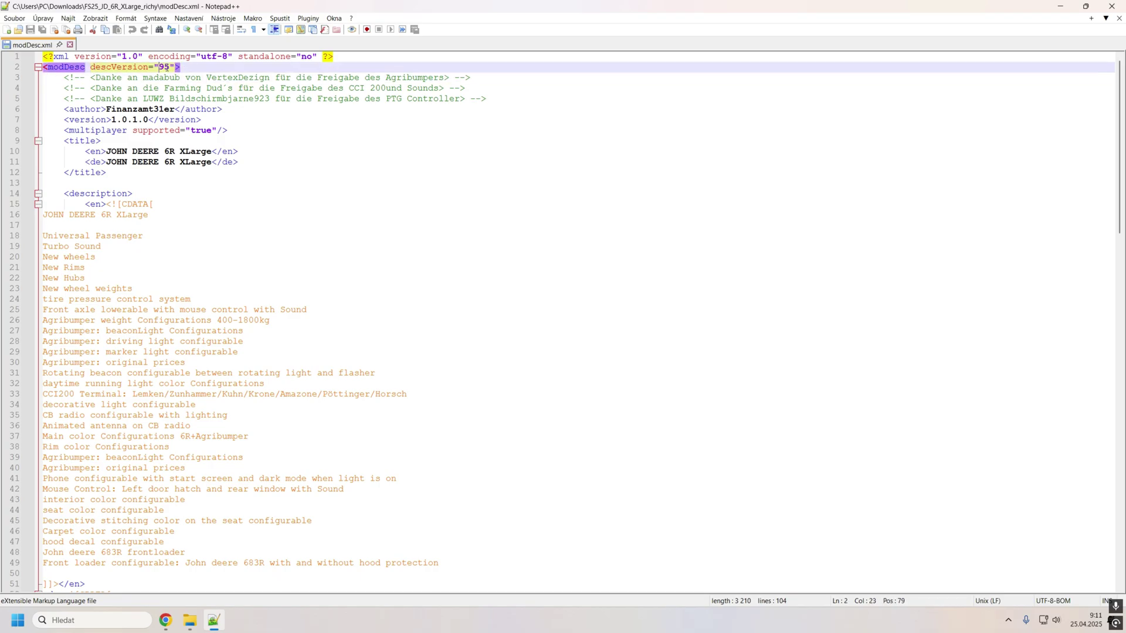
left_click_drag(182, 67, 193, 74)
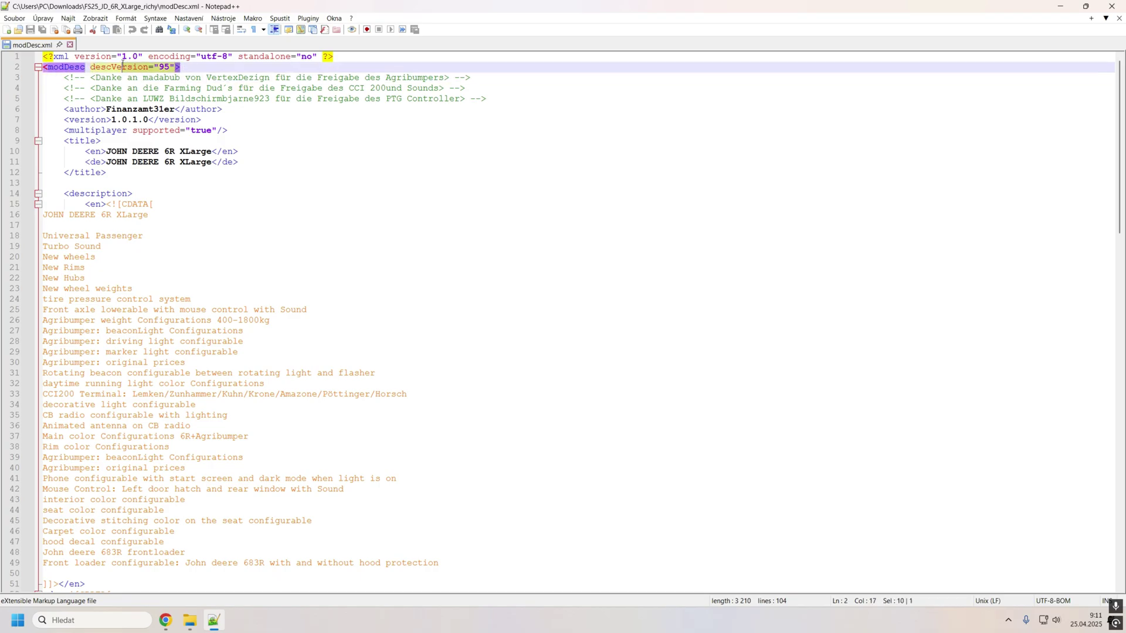
left_click(187, 65)
left_click_drag(179, 68, 90, 67)
mouse_move(180, 68)
left_mouse_down()
mouse_move(93, 57)
mouse_move(90, 67)
left_mouse_up()
left_click(266, 118)
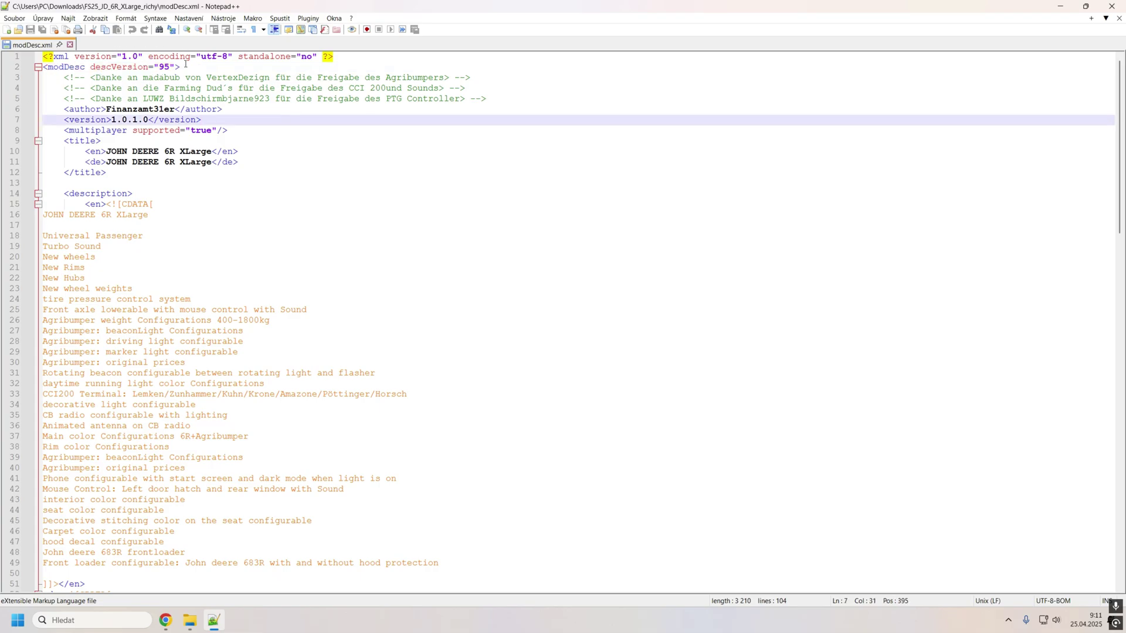
left_click_drag(186, 65, 92, 67)
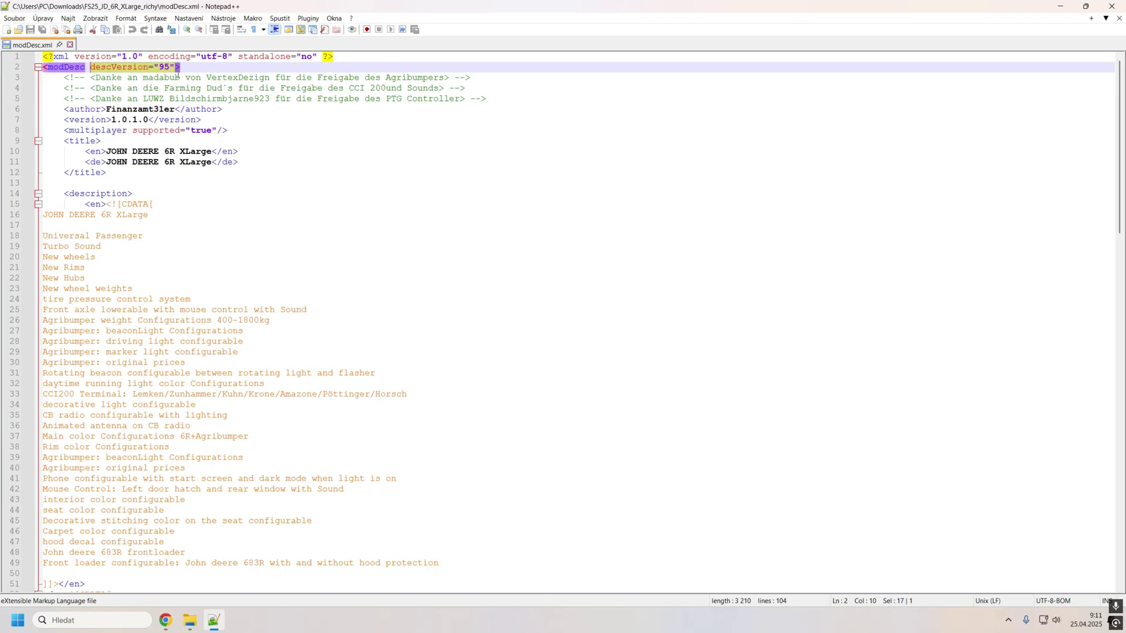
left_click(212, 193)
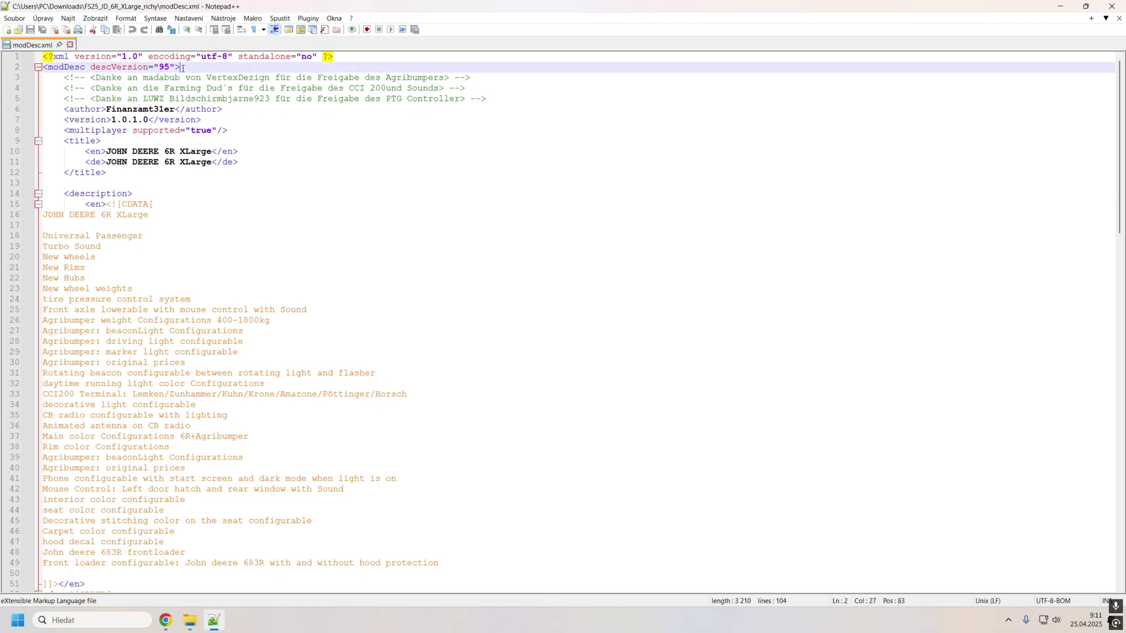
left_click_drag(182, 67, 90, 66)
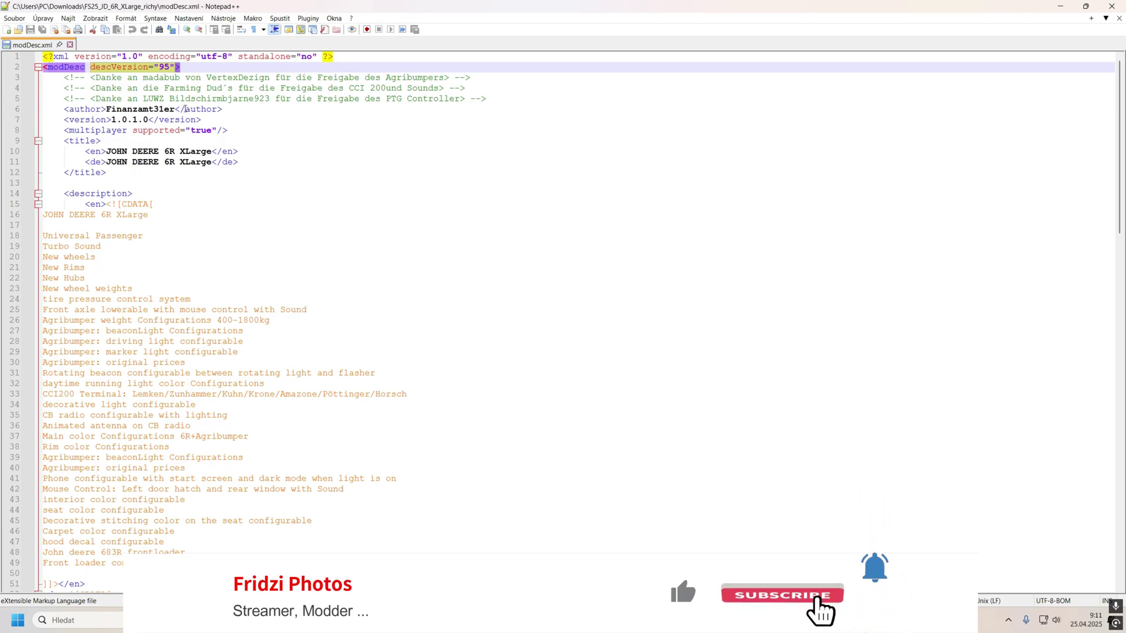
Step: Append a comma and the second modder's name after the original author in the author entry
triple_click(161, 112)
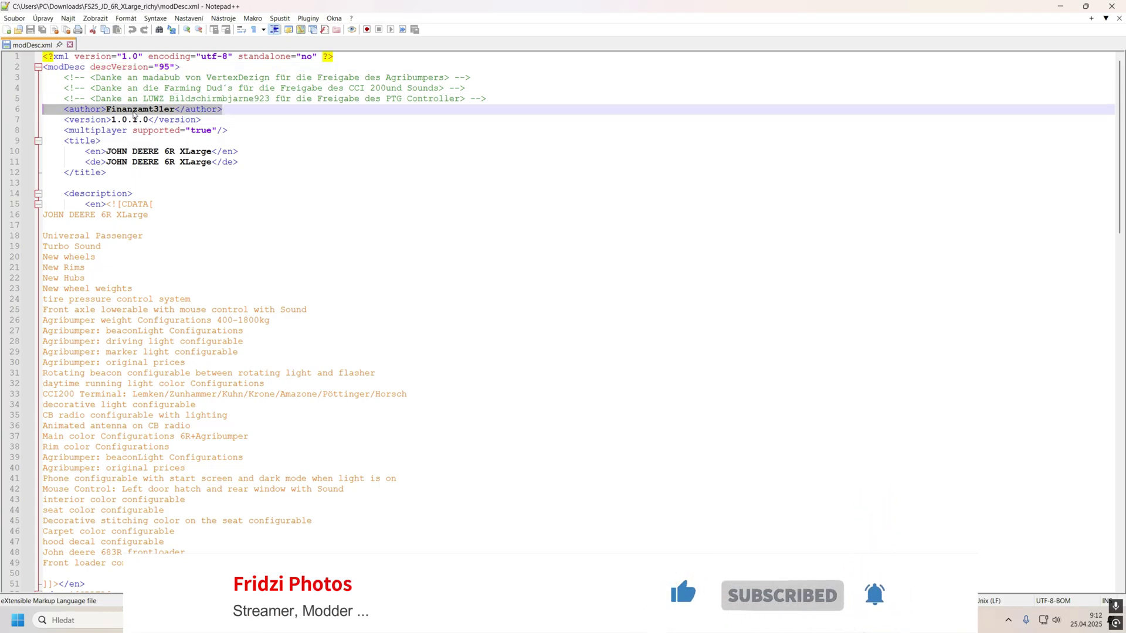
left_click(176, 111)
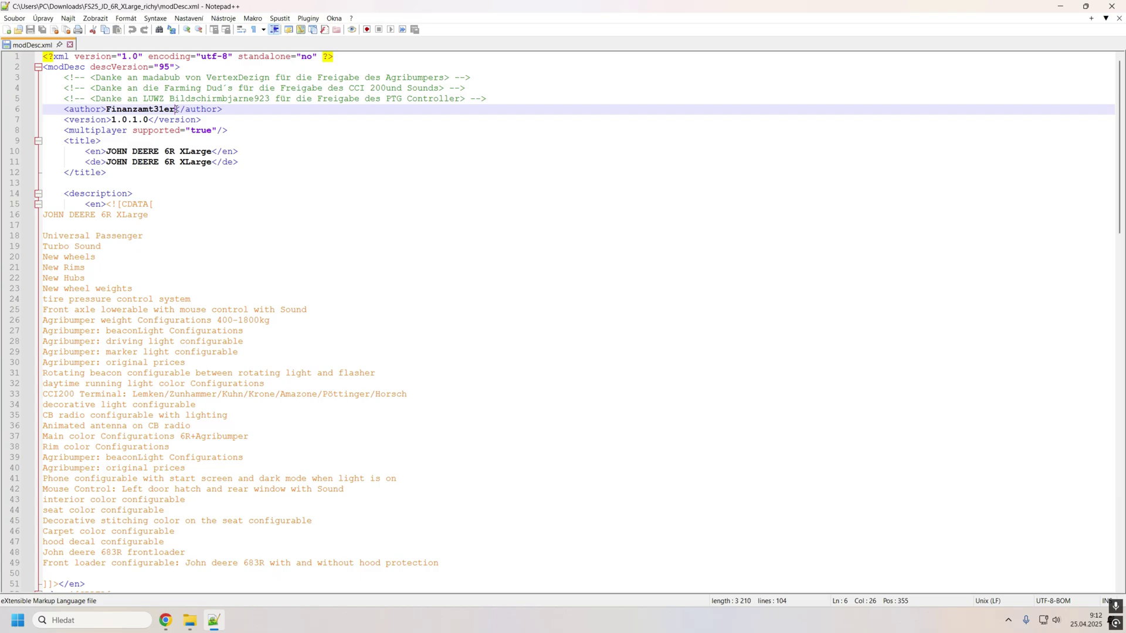
type(", Fri")
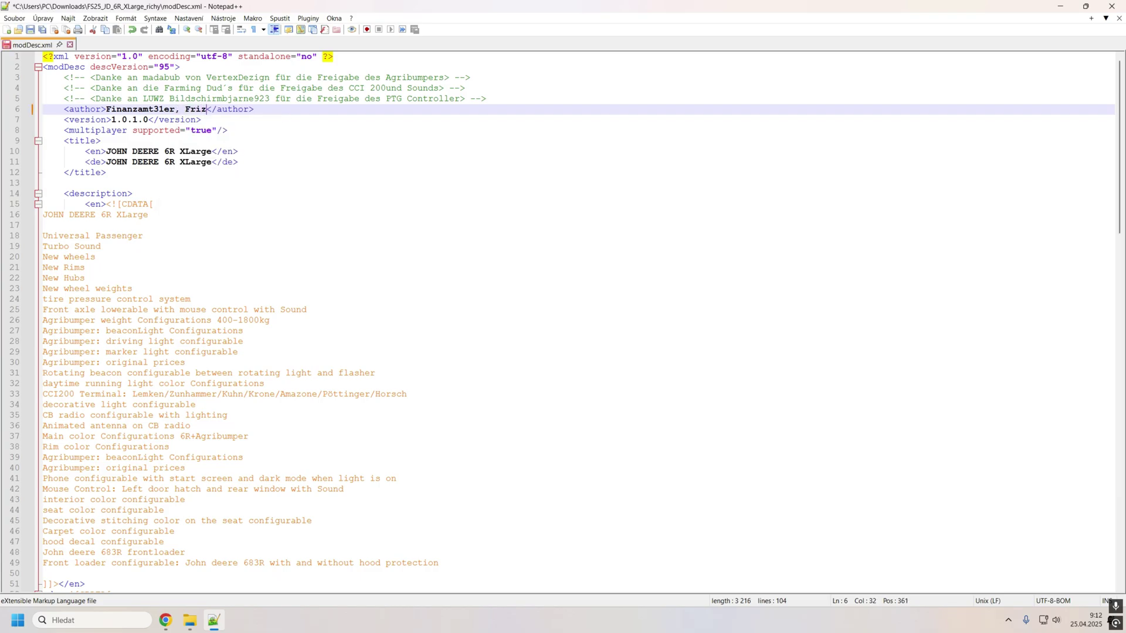
type("dz")
type("i Pho")
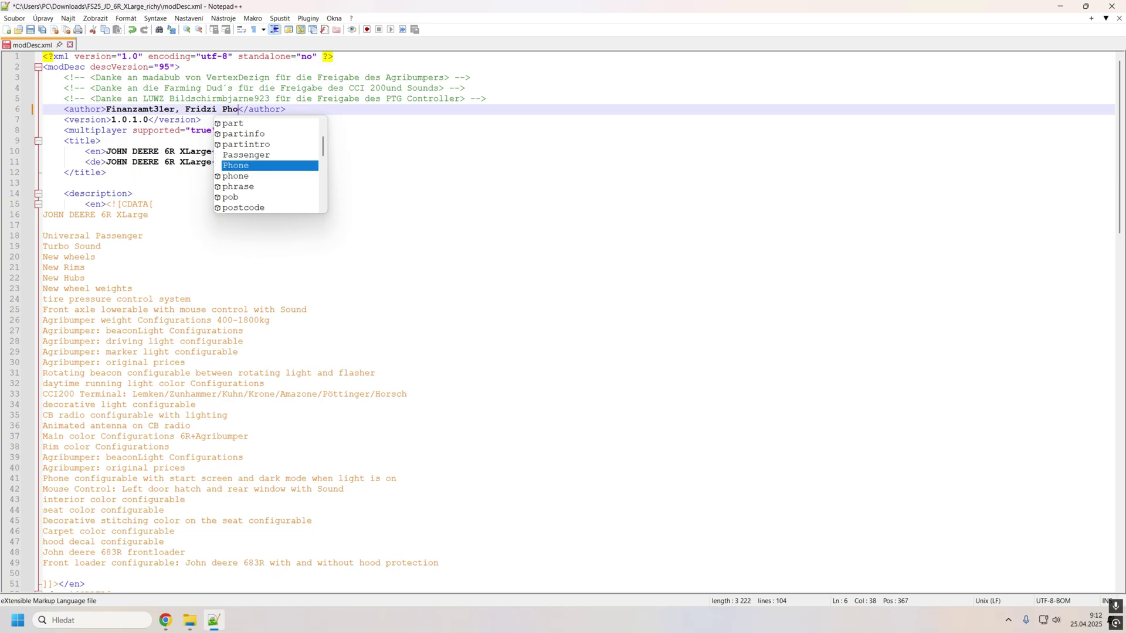
type("tos")
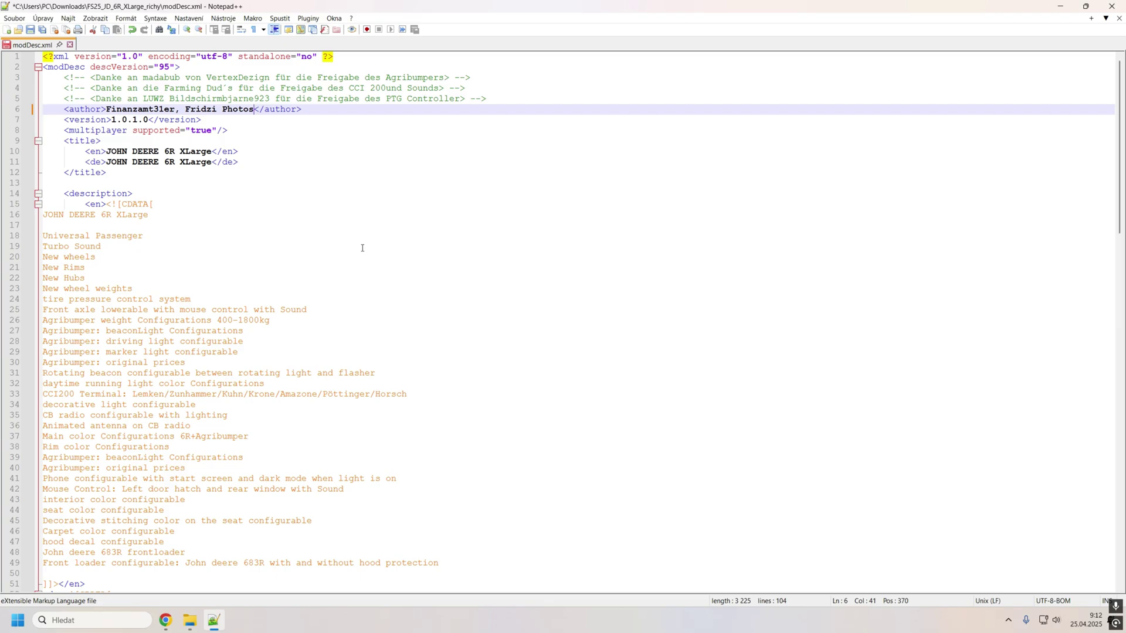
Step: Review the mod's English title, JOHN DEERE 6R XLarge, and its English description text
mouse_move(116, 173)
left_mouse_down()
mouse_move(125, 146)
mouse_move(212, 151)
left_mouse_up()
left_click(154, 152)
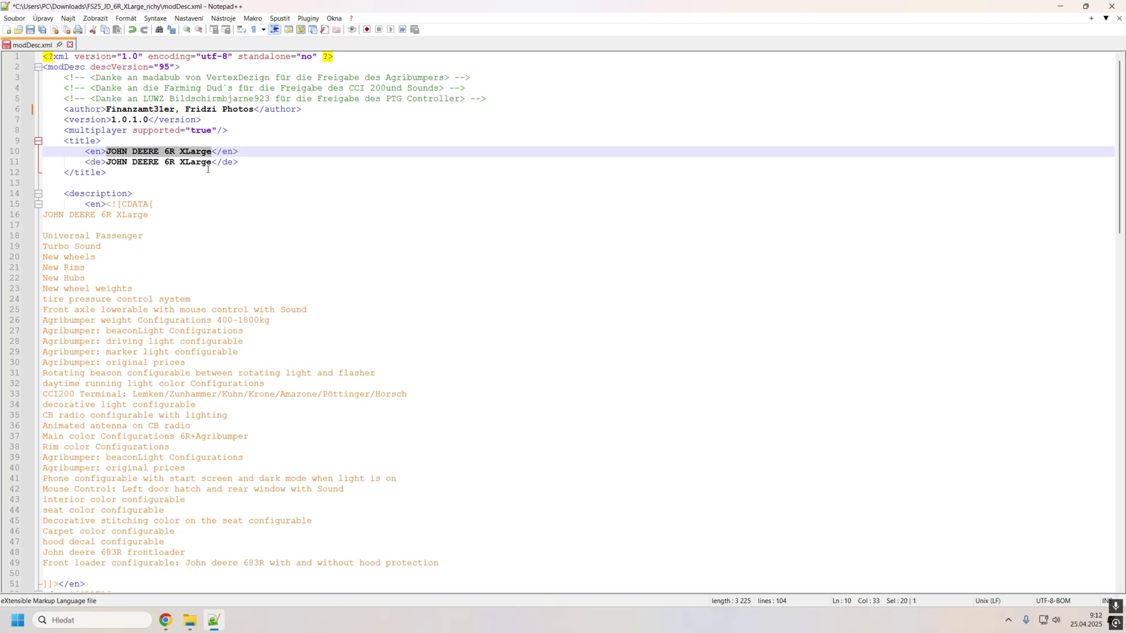
scroll(207, 170, "down", 3)
scroll(58, 131, "down", 1)
scroll(58, 131, "up", 1)
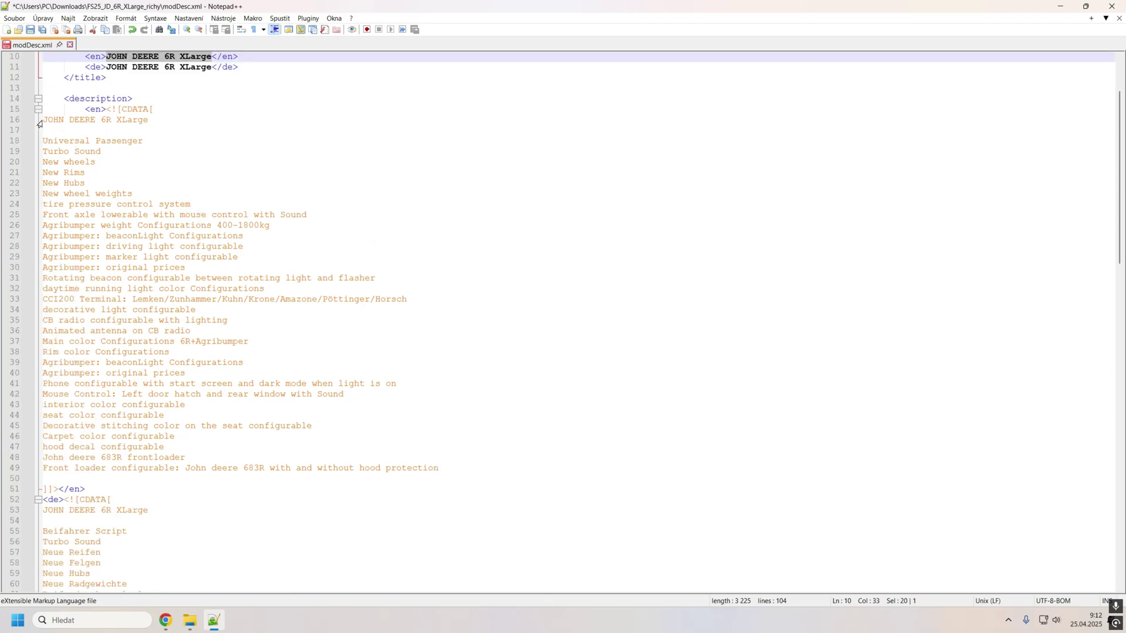
left_click_drag(42, 121, 496, 470)
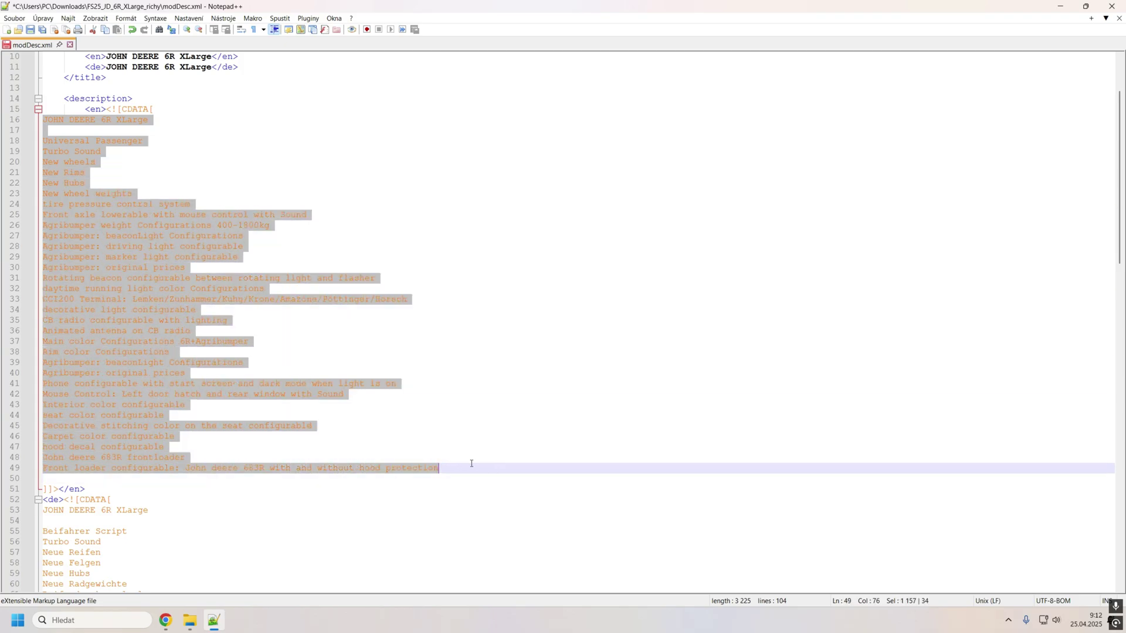
left_click(399, 363)
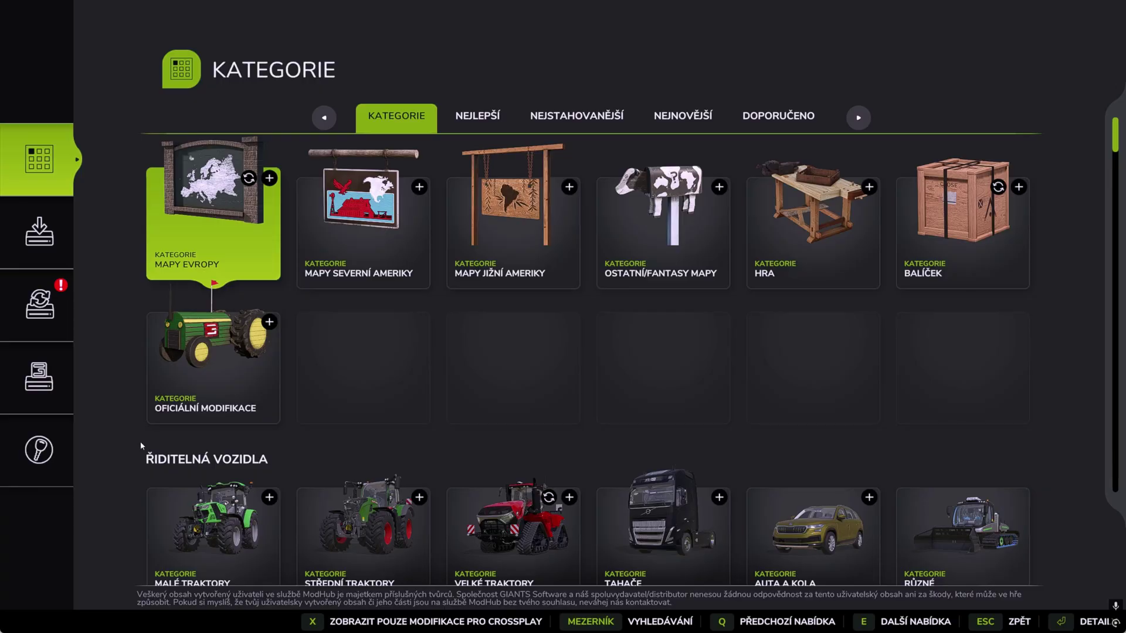
Step: Open the installed JOHN DEERE 6R XLARGE mod's ModHub details and briefly check the developer console
left_click(33, 249)
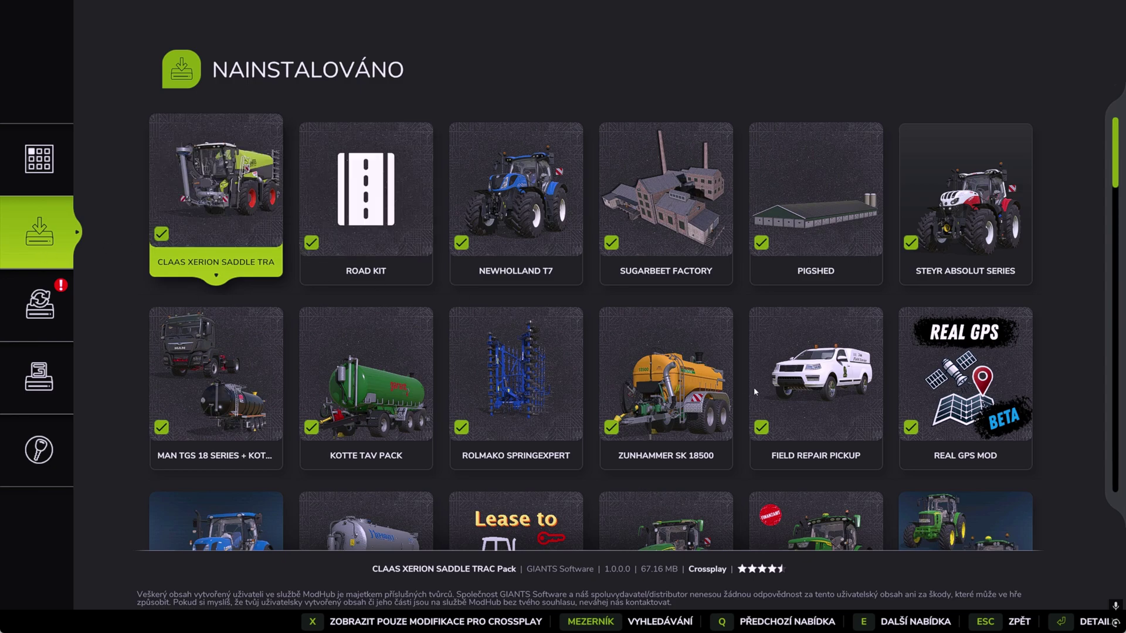
scroll(763, 390, "down", 2)
left_click(809, 391)
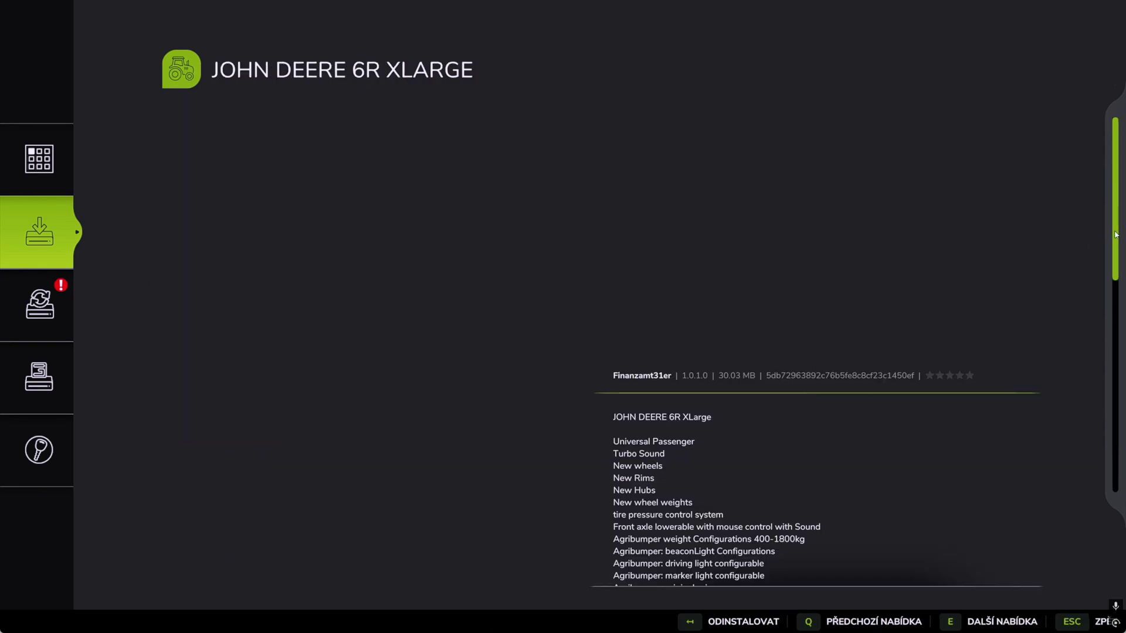
mouse_move(1116, 235)
left_mouse_down()
mouse_move(1108, 391)
mouse_move(1108, 264)
left_mouse_up()
key("grave")
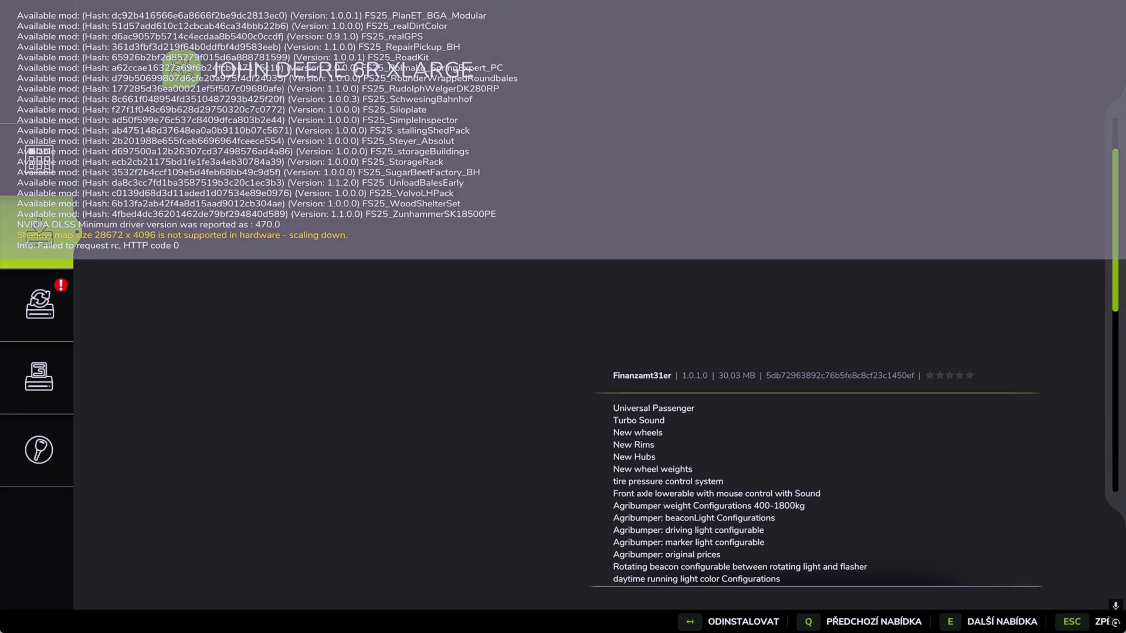
scroll(1114, 623, "down", 5)
key("grave")
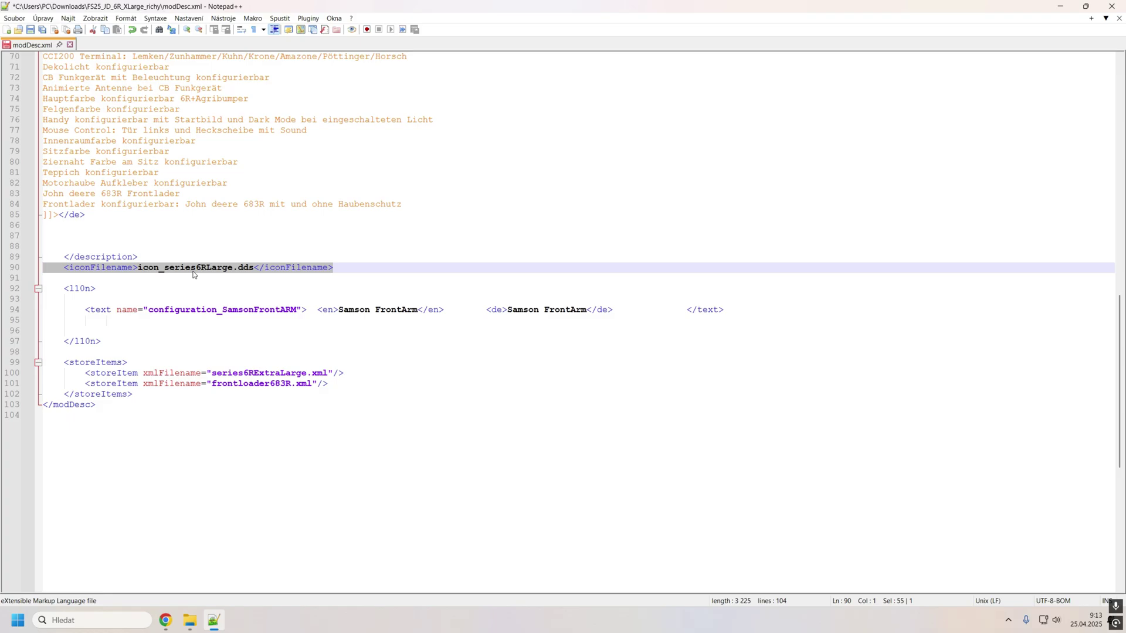
left_click(139, 268)
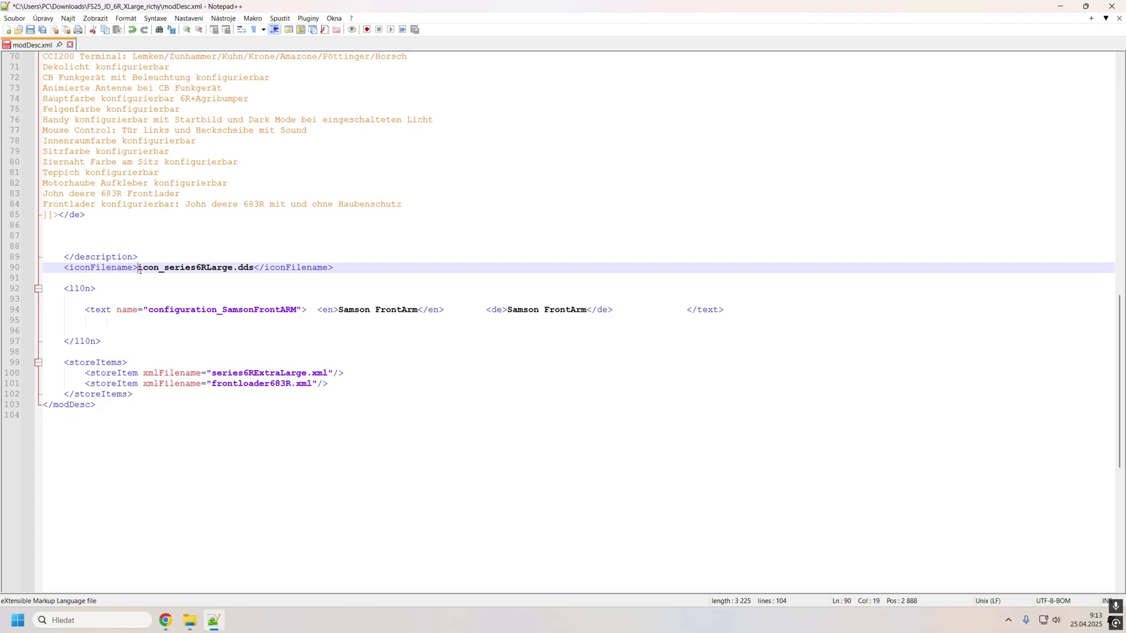
key("super+Down")
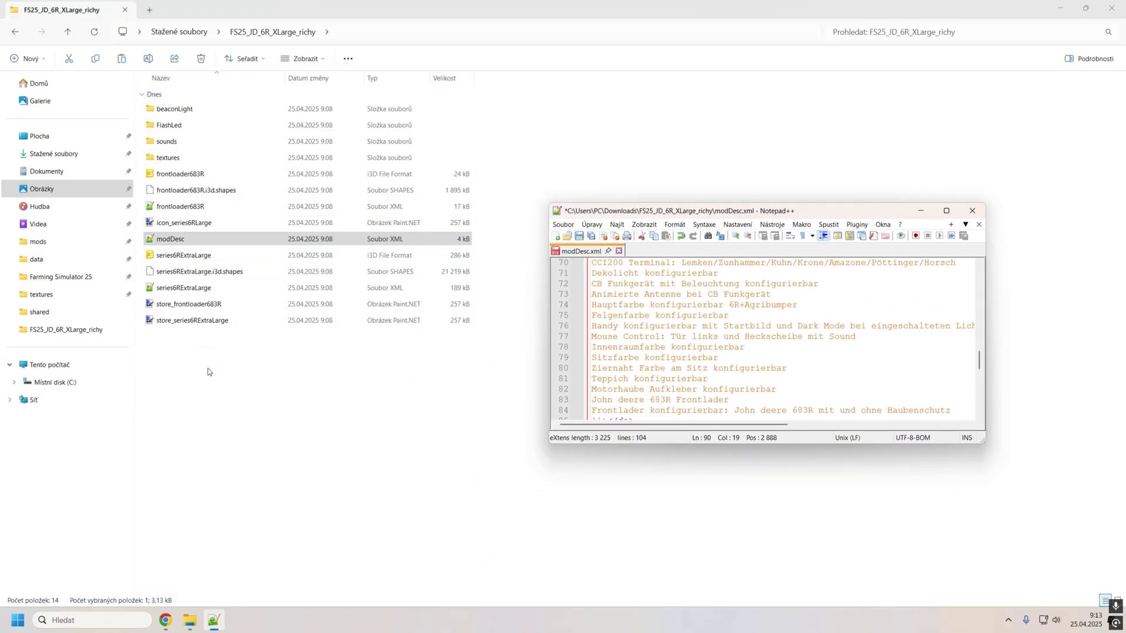
scroll(695, 348, "down", 5)
scroll(694, 348, "down", 1)
scroll(695, 349, "up", 1)
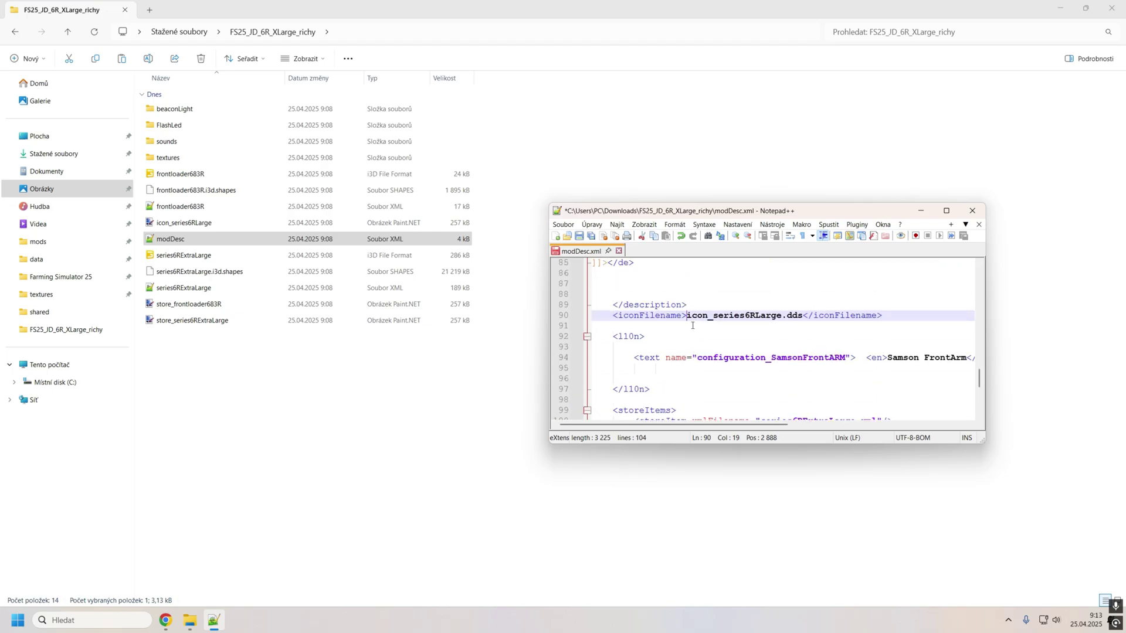
double_click(780, 211)
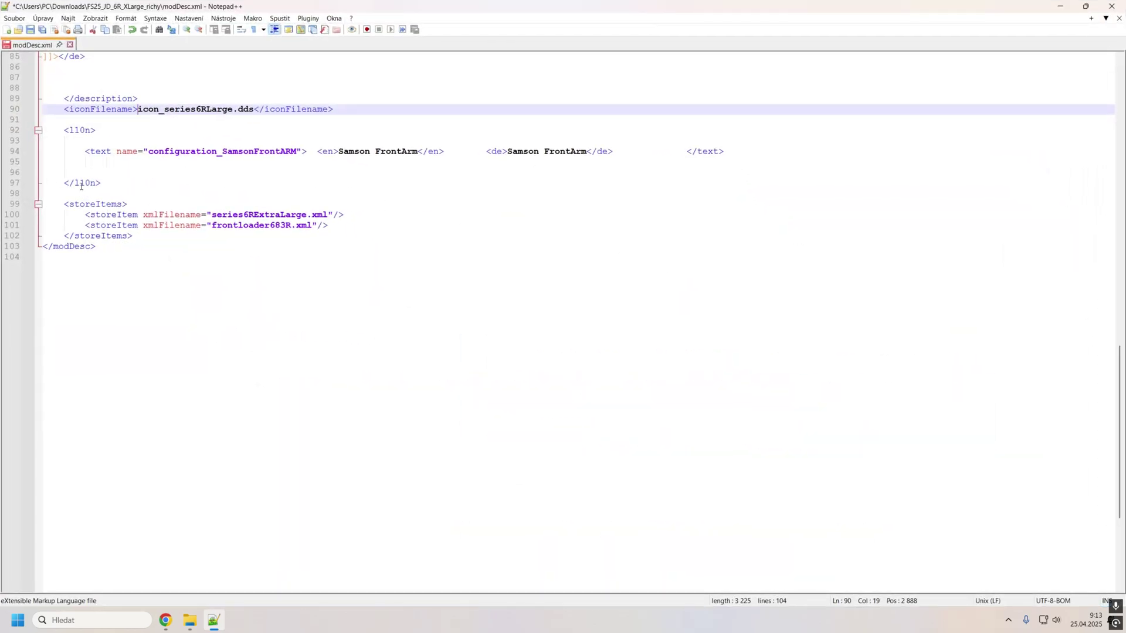
Step: Locate the configuration_SamsonFrontARM entry on line 94 and its English Samson FrontArm text
left_click_drag(110, 185, 44, 131)
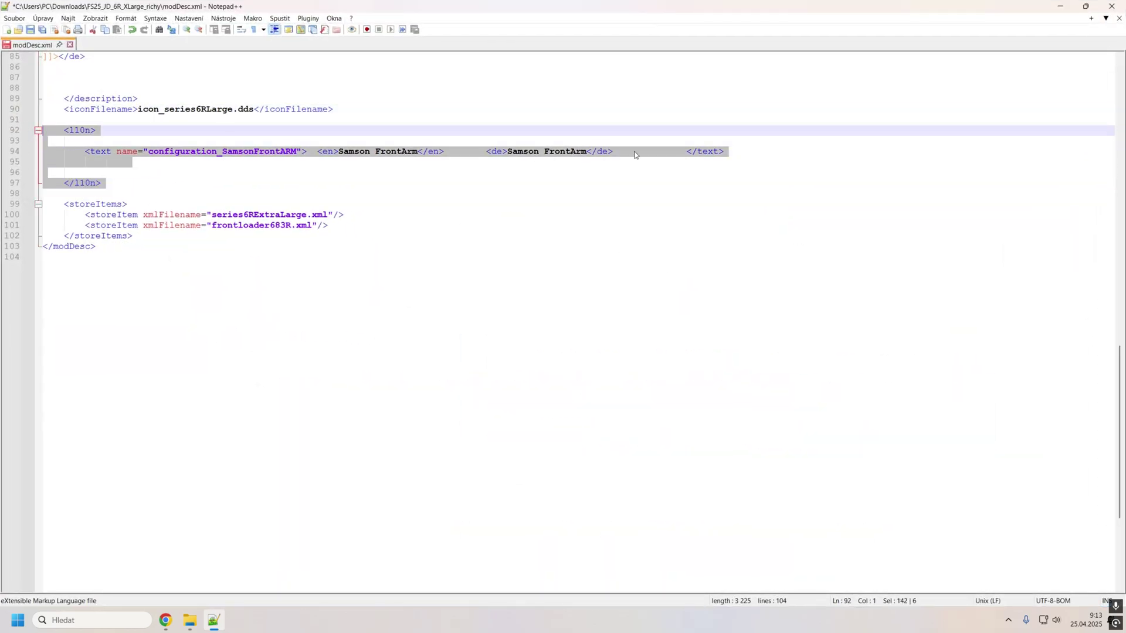
left_click(305, 181)
left_click_drag(148, 151, 185, 151)
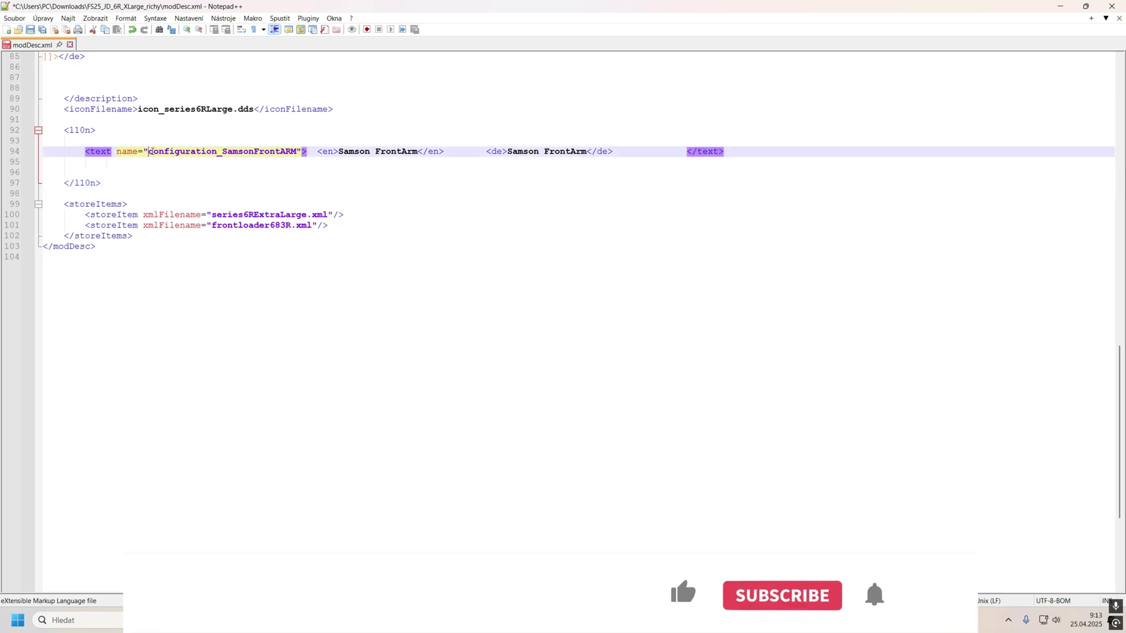
double_click(186, 151)
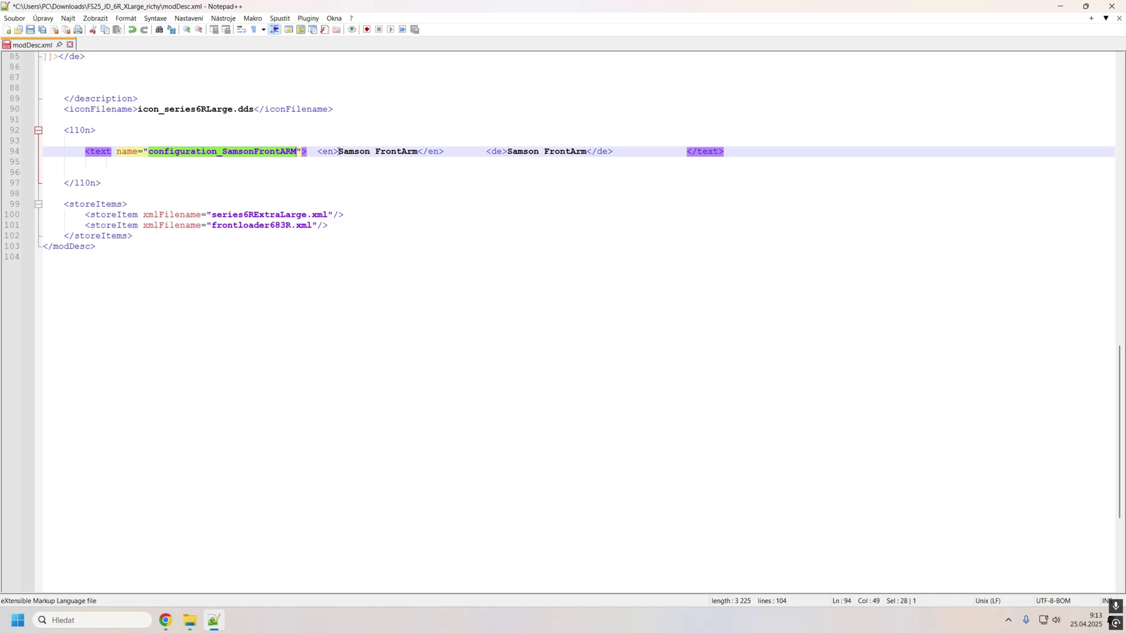
left_click_drag(339, 151, 463, 154)
left_click(344, 161)
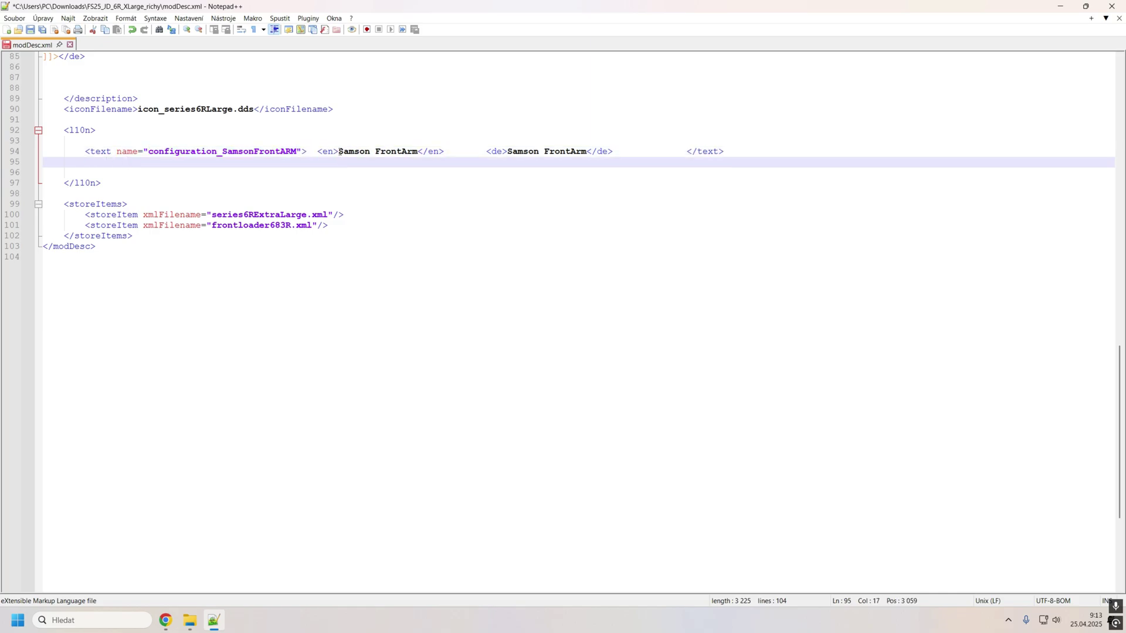
left_click_drag(340, 151, 418, 152)
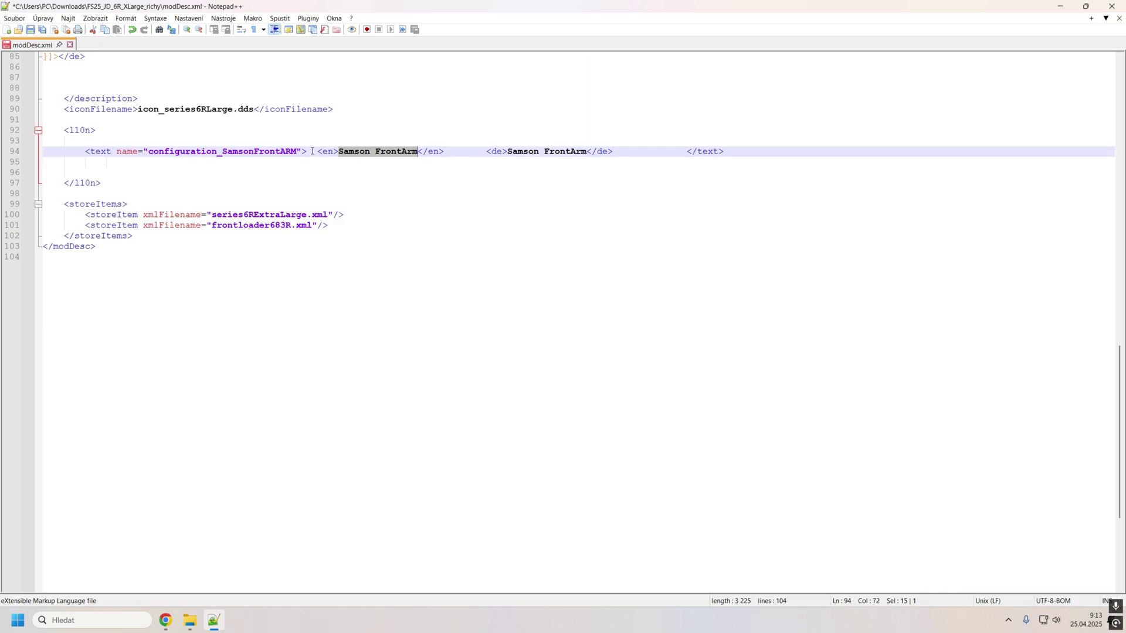
mouse_move(340, 154)
left_mouse_down()
mouse_move(483, 164)
mouse_move(466, 159)
mouse_move(613, 153)
left_mouse_up()
key("ctrl+z")
key("Down")
key("Down")
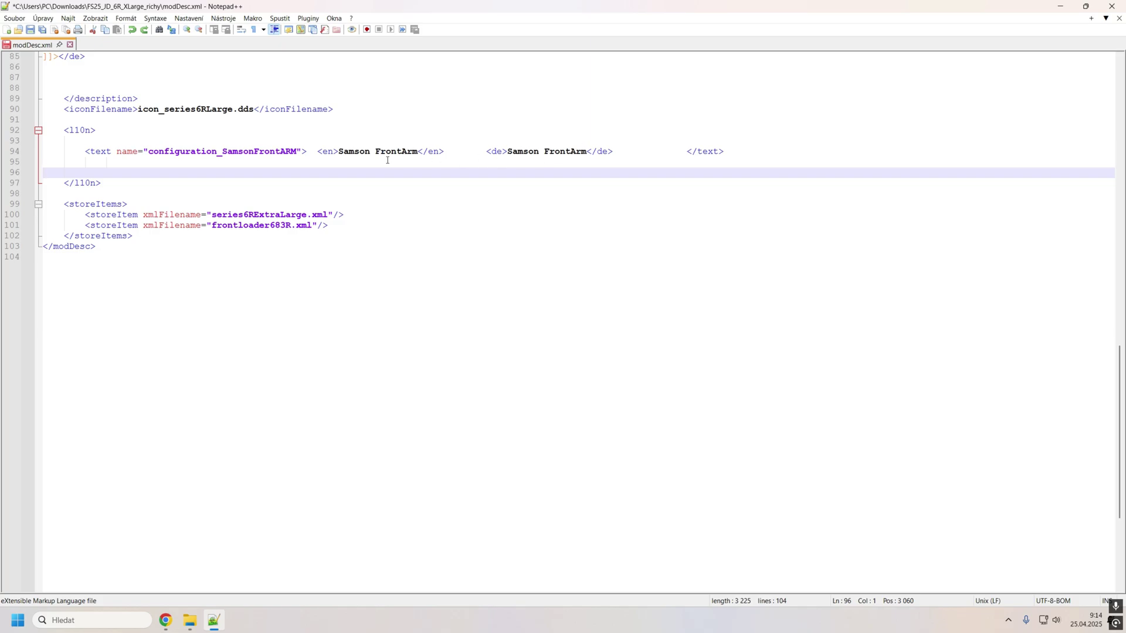
Step: Paste a copy of the English Samson FrontArm entry right after the German entry
left_click_drag(317, 153, 444, 152)
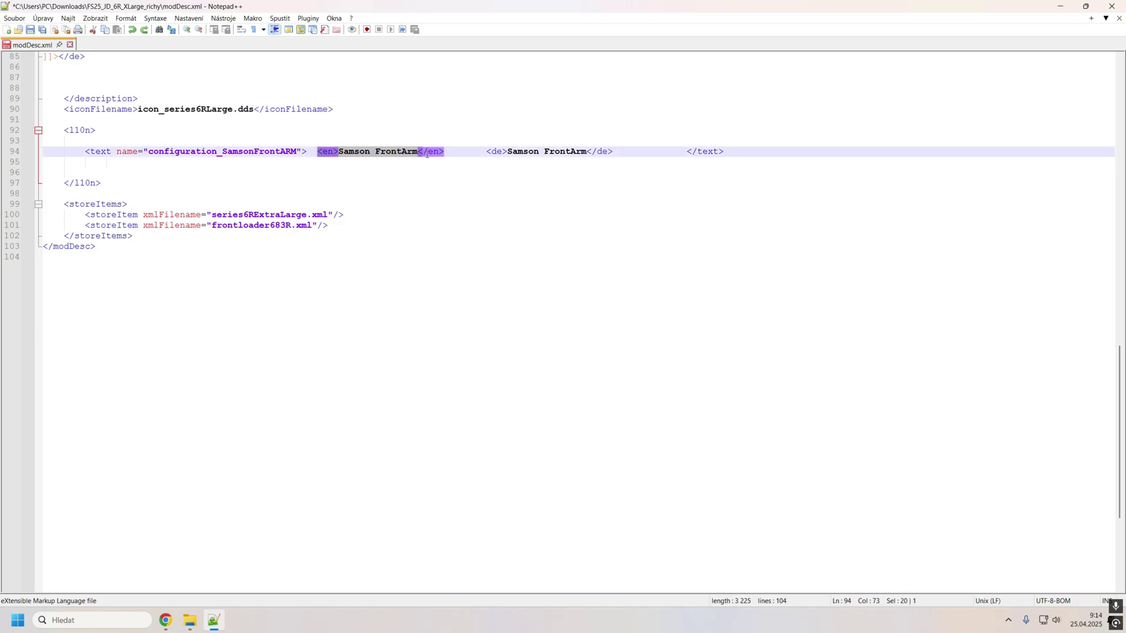
left_click(636, 153)
left_click_drag(317, 152, 446, 152)
key("ctrl+c")
left_click(639, 152)
key("ctrl+v")
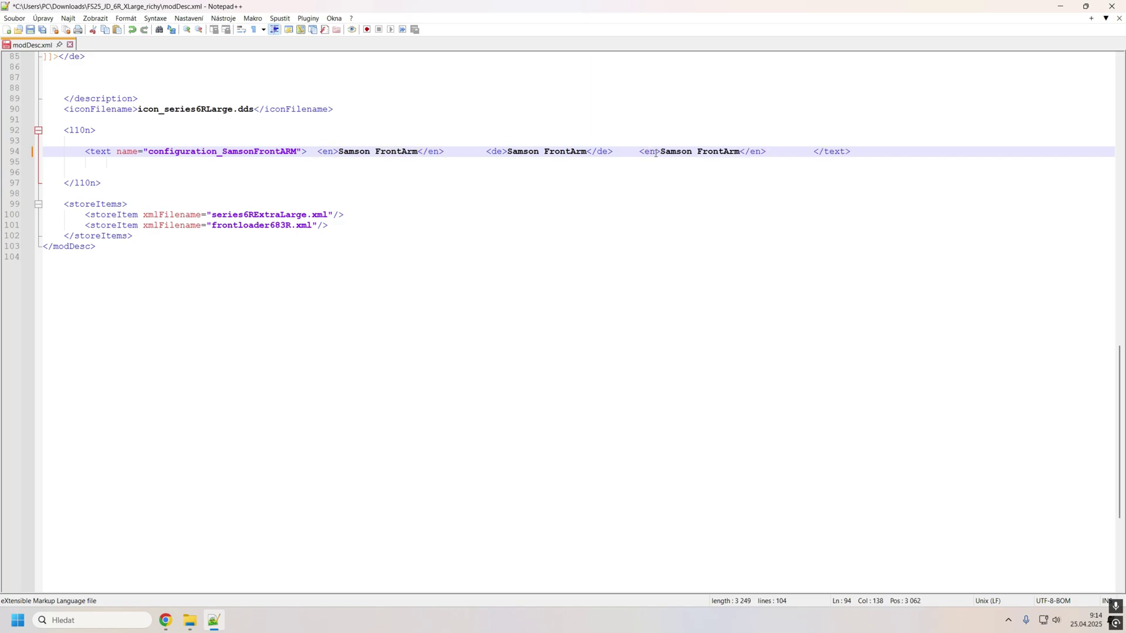
Step: Rename the copy's tags to cz and change FrontArm to 'Přední nasávací rameno'
left_click(649, 153)
type("cz")
key("Delete")
left_click(767, 152)
key("Left")
key("BackSpace")
key("BackSpace")
type("cz")
left_click(673, 215)
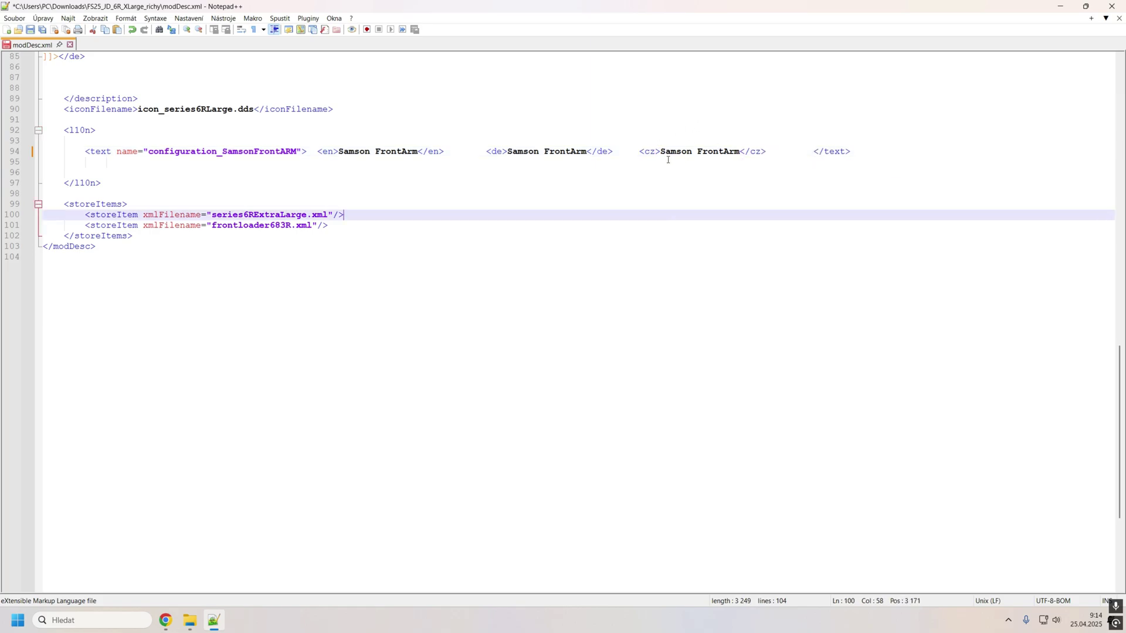
left_click(661, 152)
left_click_drag(661, 153, 740, 154)
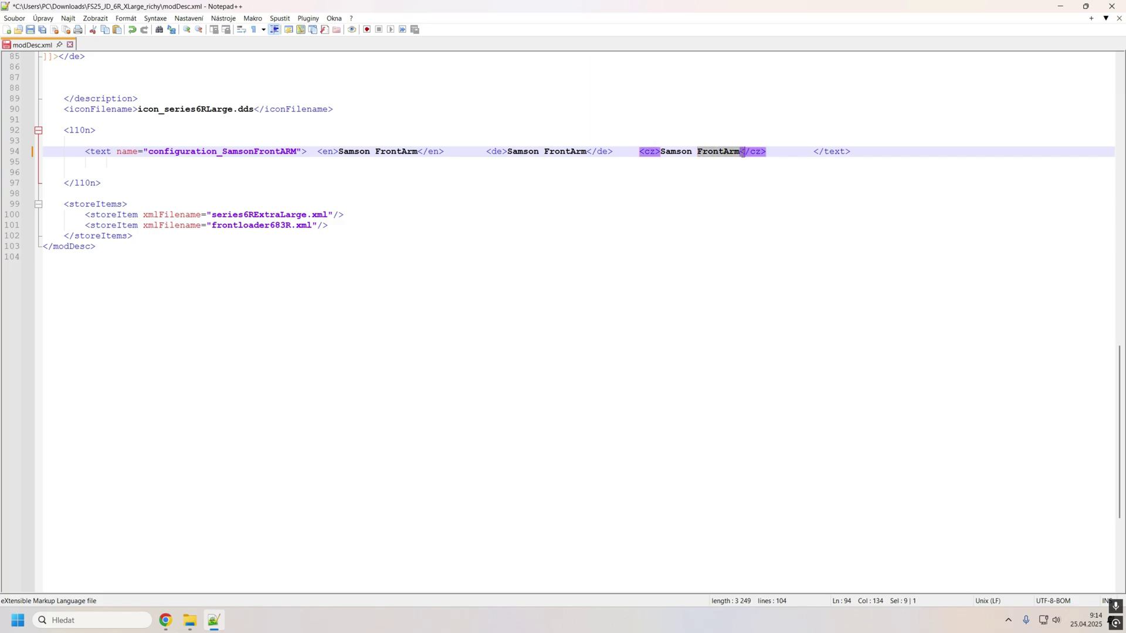
type("Př")
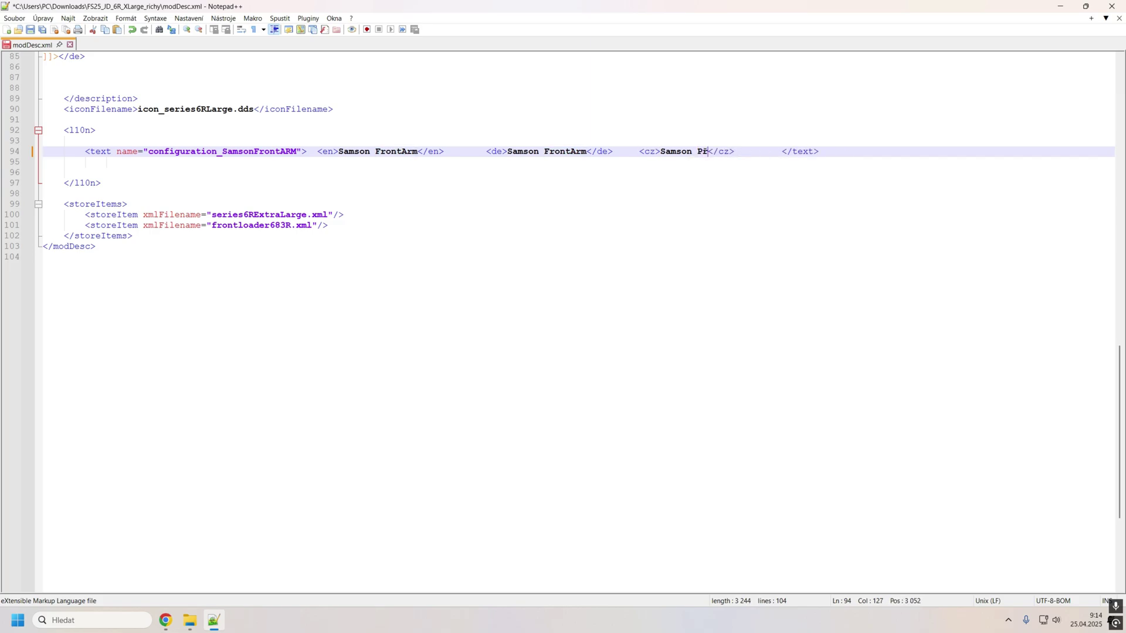
type("ední nas")
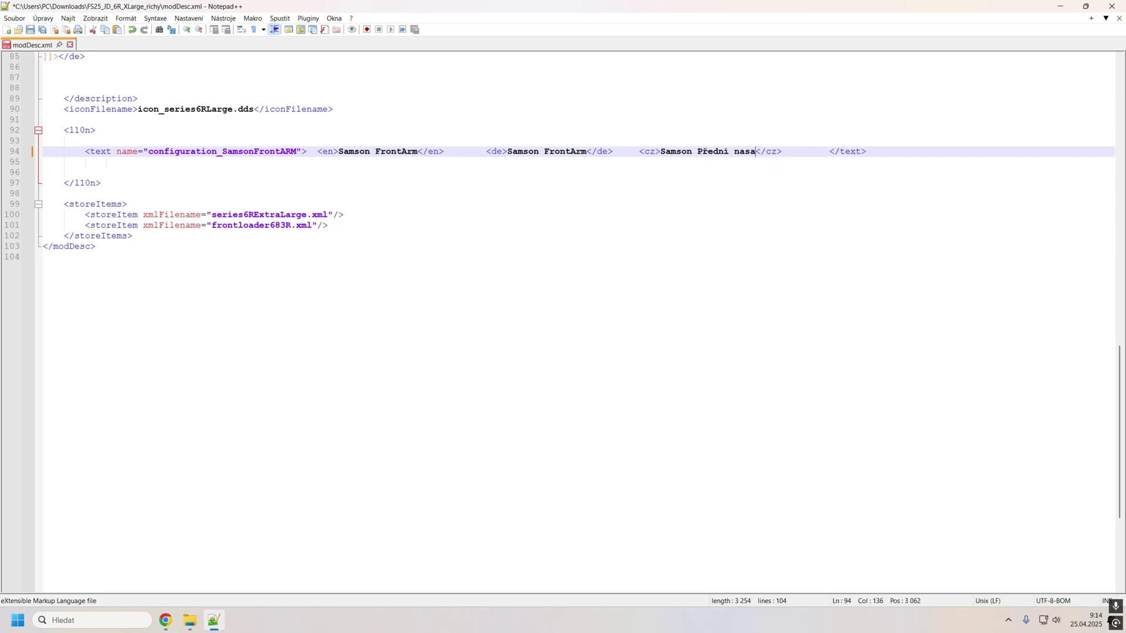
type("ávac")
type("í rameno")
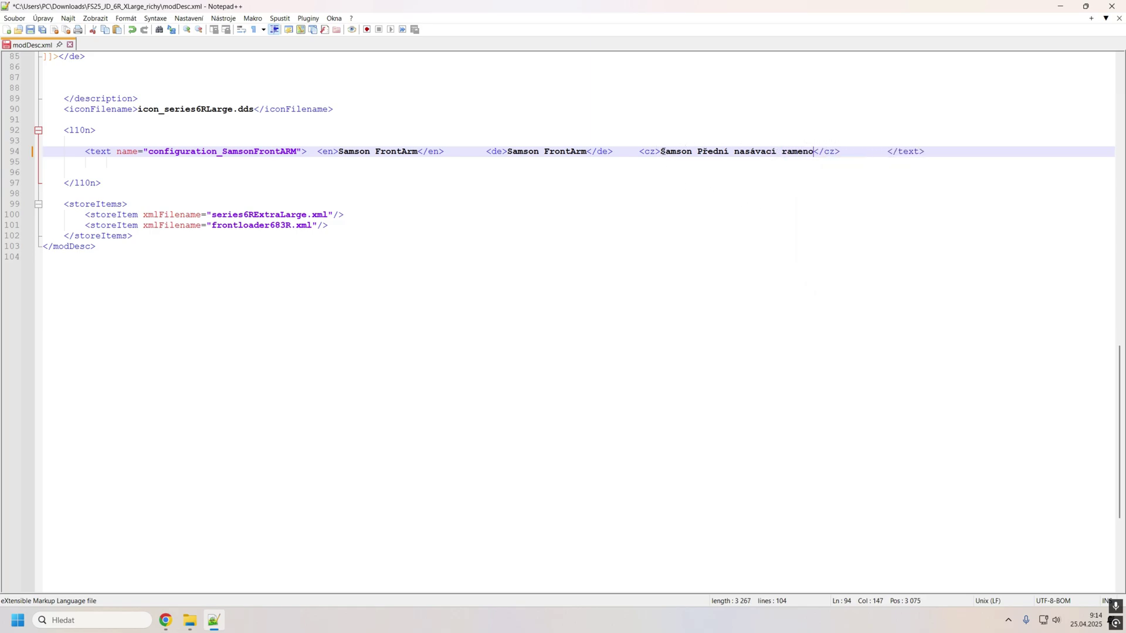
left_click(113, 264)
Step: Compare the series6RExtraLarge and frontloader storeItem file names against the files in the mod folder
left_click_drag(147, 240, 34, 204)
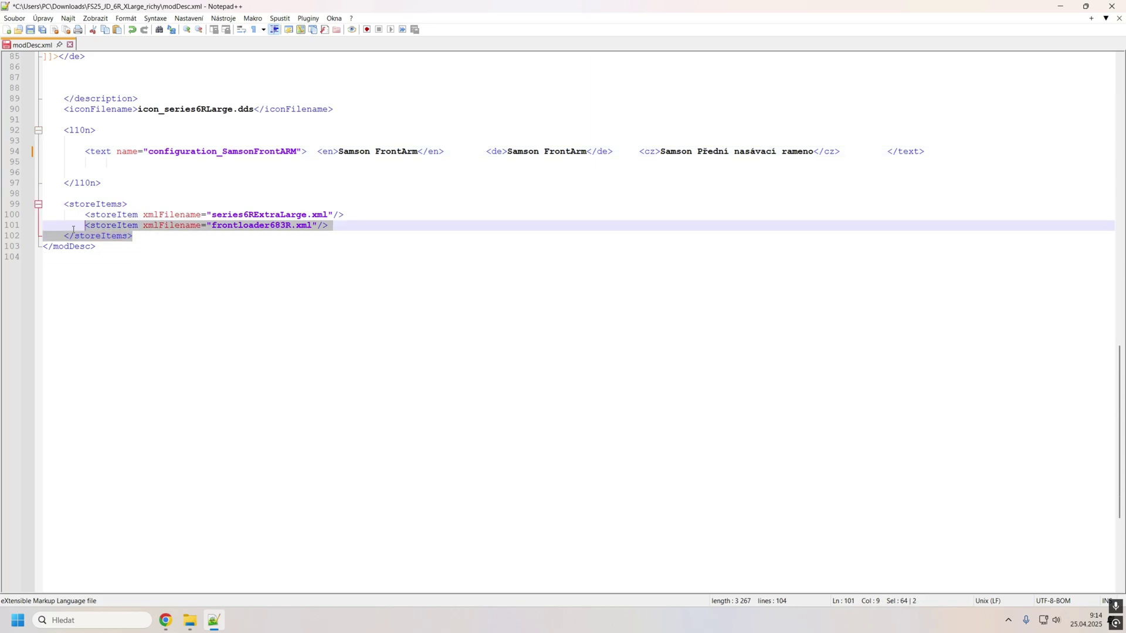
left_click(205, 246)
left_click_drag(145, 235, 41, 204)
left_click(213, 217)
left_click_drag(213, 215, 307, 218)
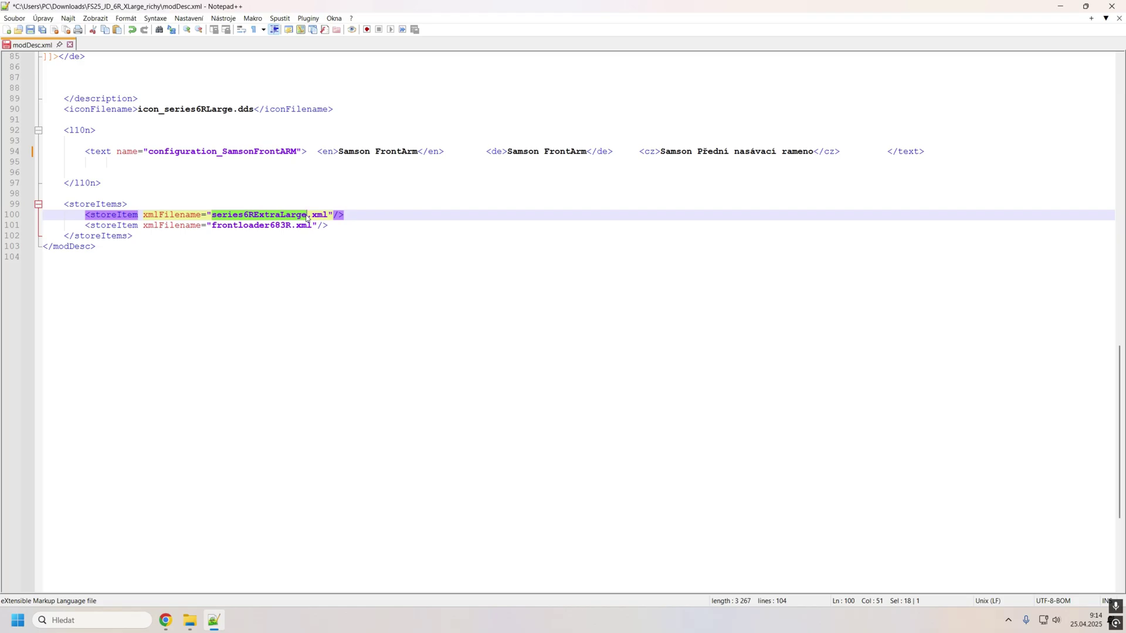
left_click_drag(320, 5, 569, 189)
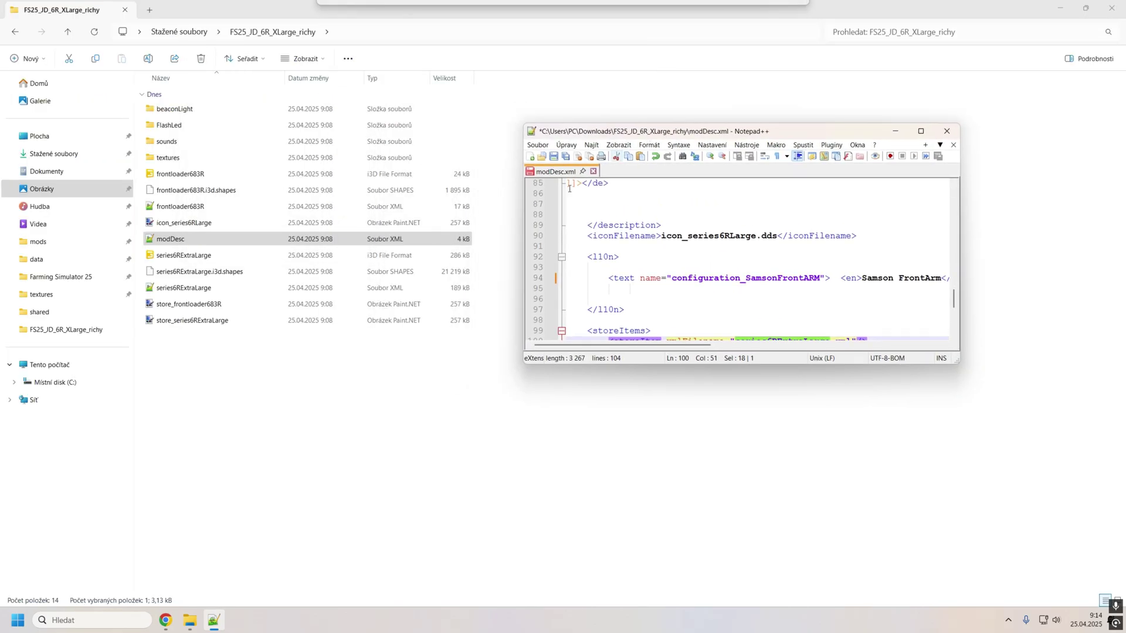
scroll(748, 286, "down", 2)
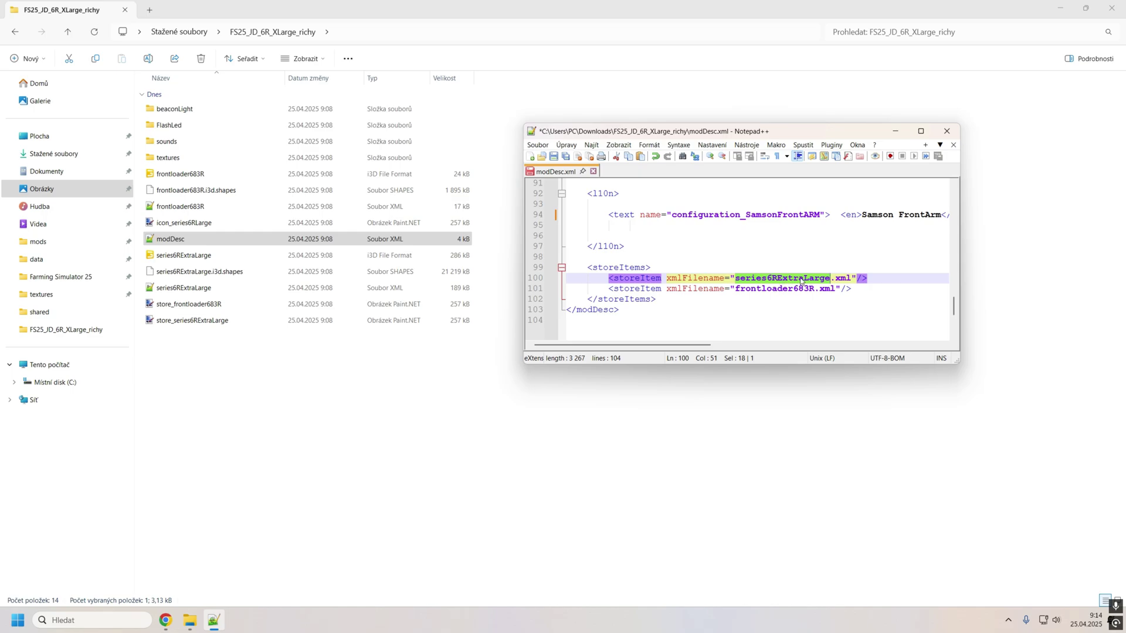
left_click(166, 289)
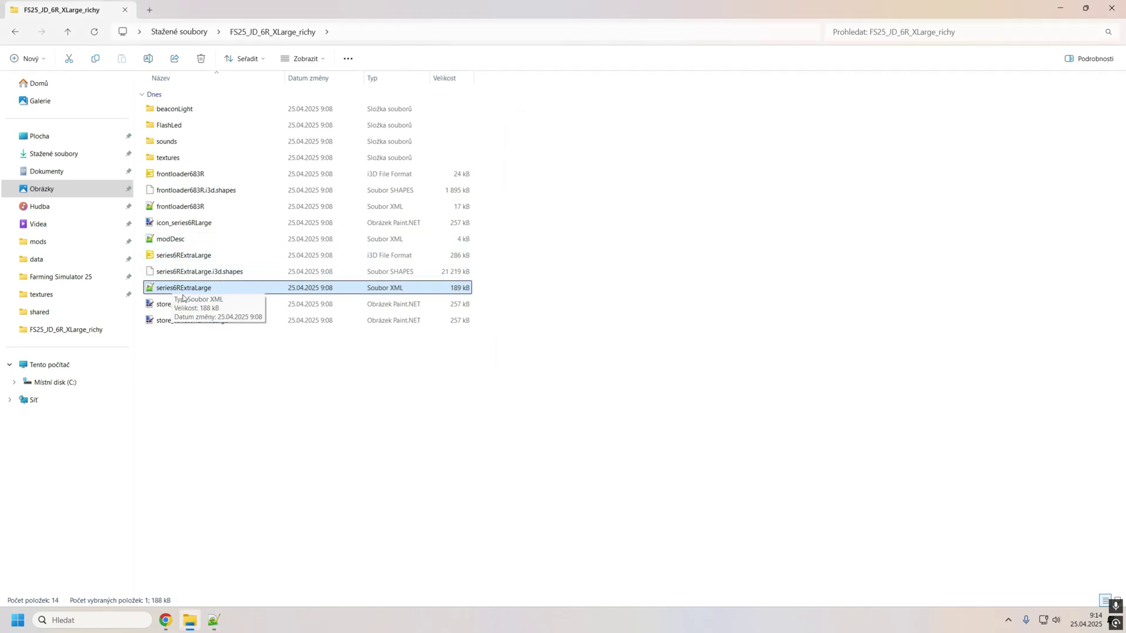
left_click(213, 621)
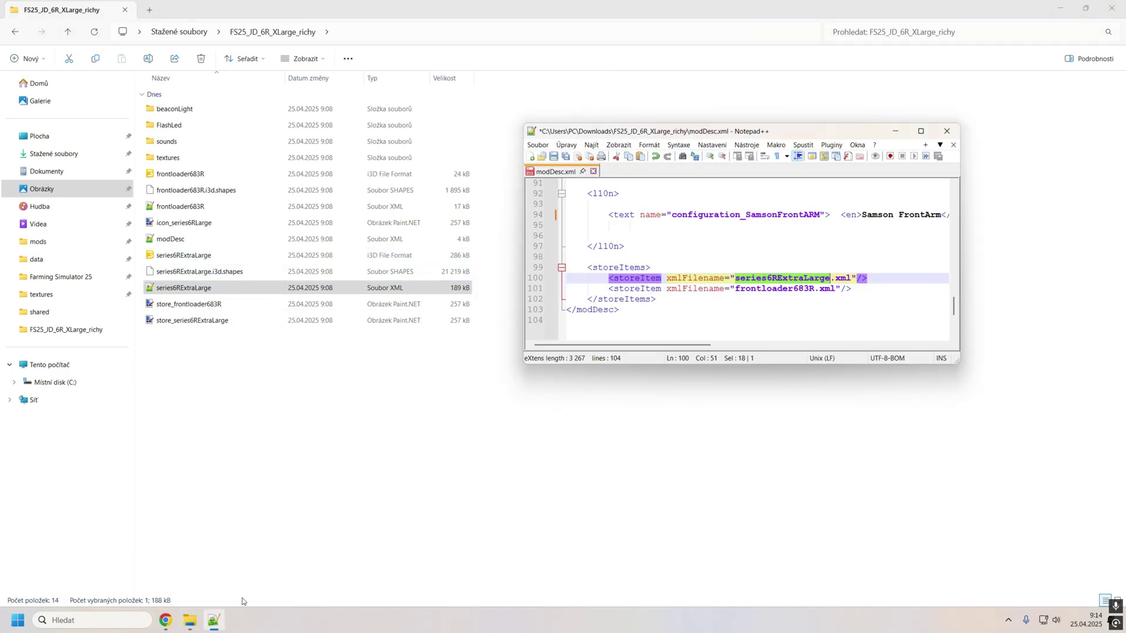
left_click_drag(766, 288, 810, 289)
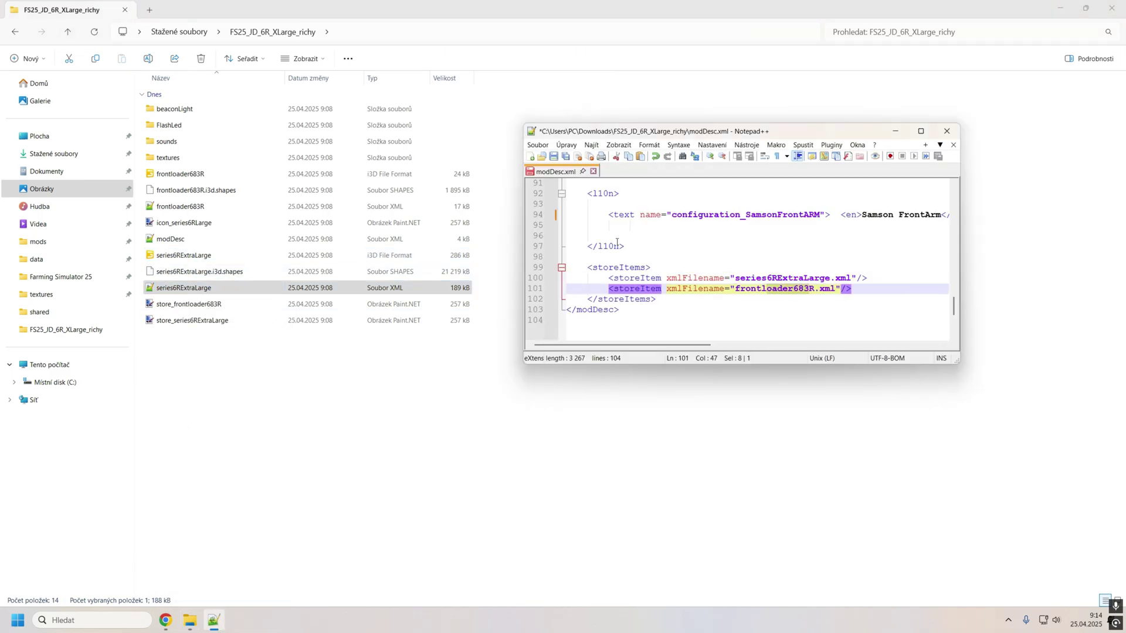
Step: Close modDesc.xml without saving the changes and exit Notepad++
left_click(593, 172)
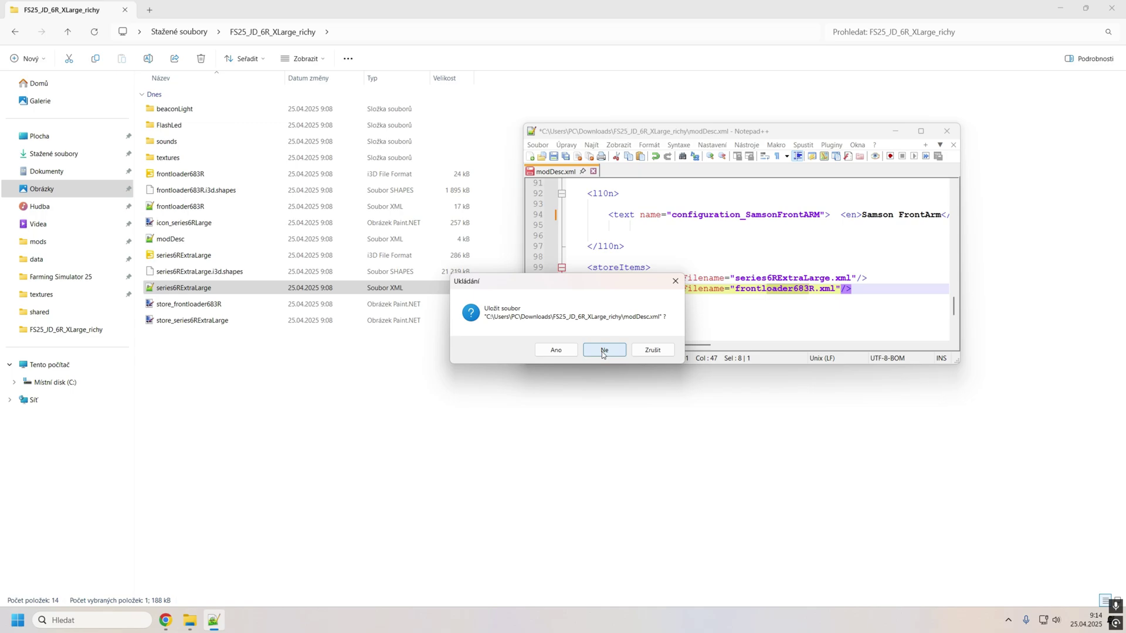
left_click(603, 350)
left_click(947, 131)
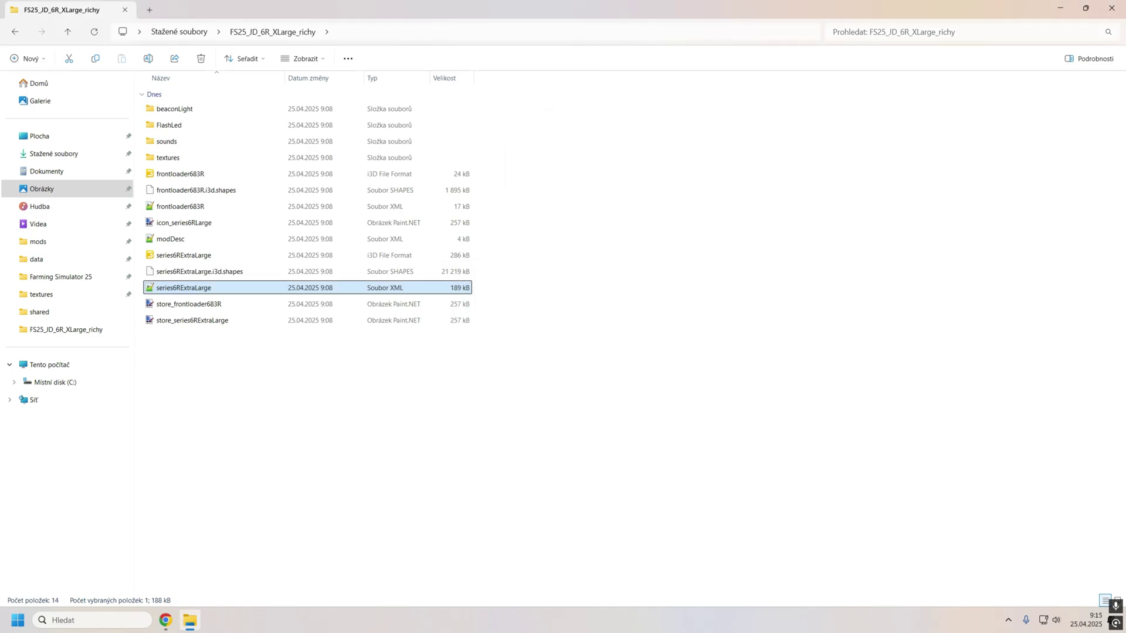
Step: Open series6RExtraLarge.xml from the mod folder in a maximized Notepad++ window
left_click(199, 390)
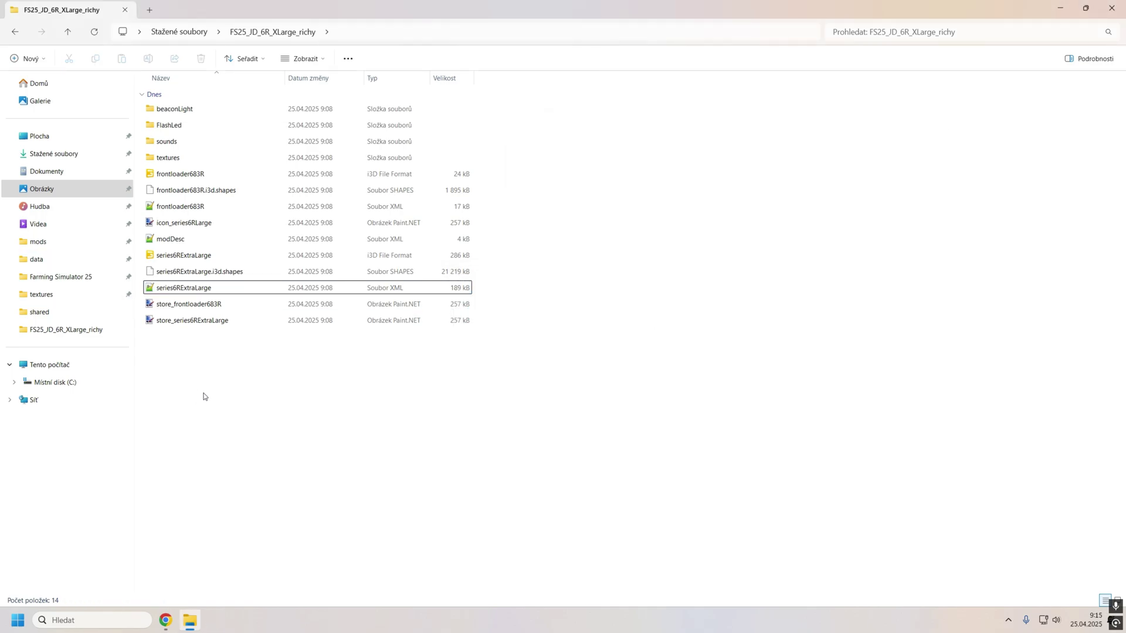
double_click(201, 293)
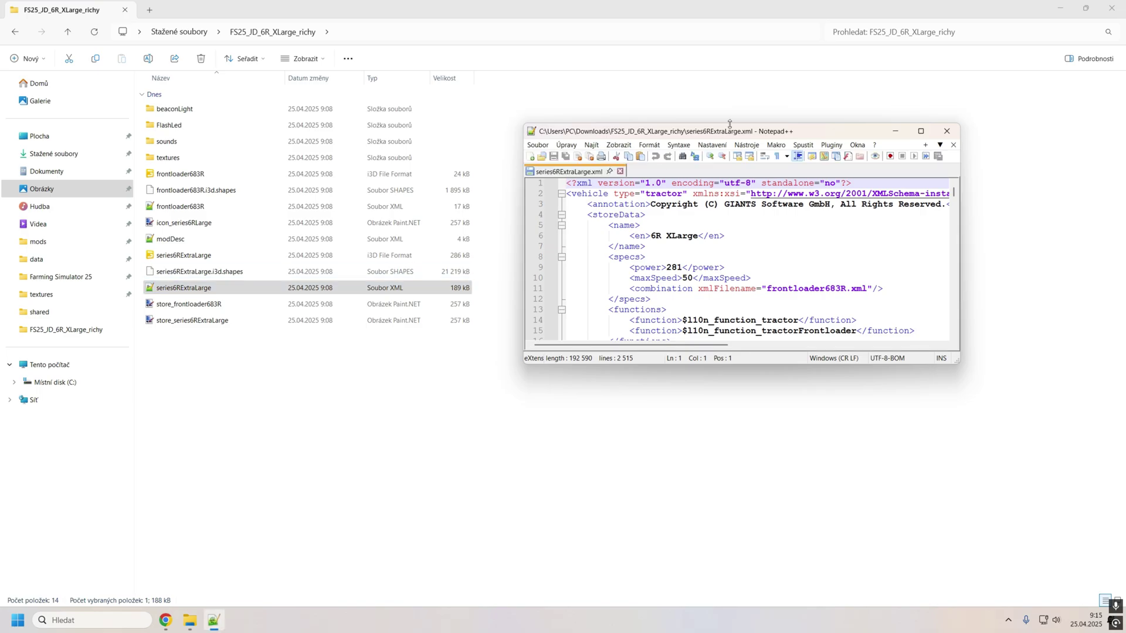
double_click(723, 134)
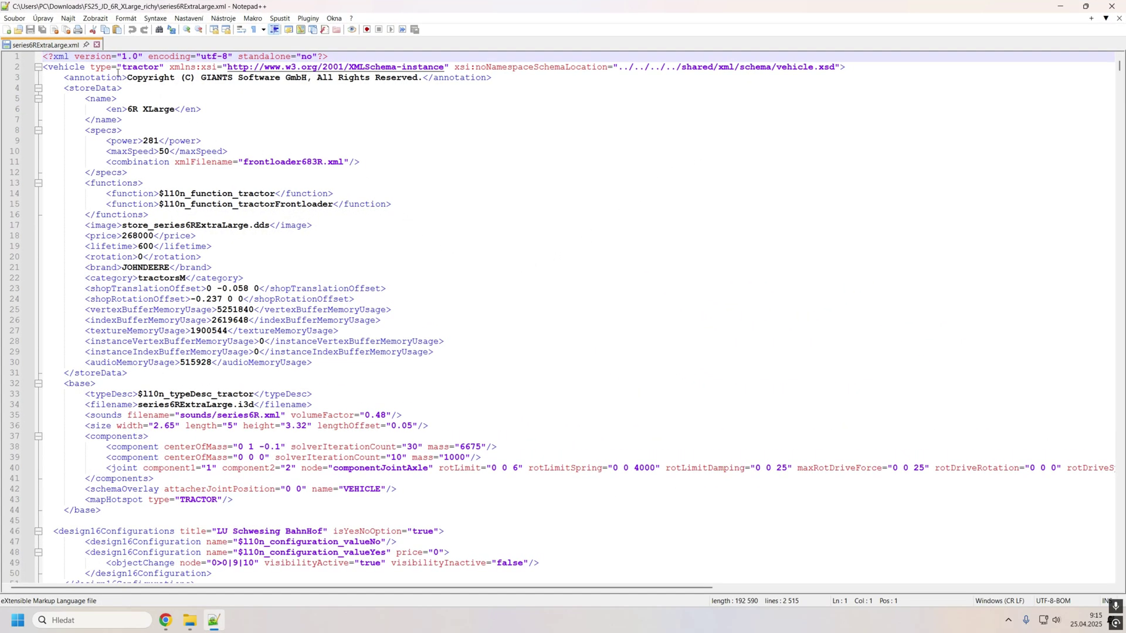
Step: Review the tractor vehicle type, the 6R XLarge name, and the power and maxSpeed specs
left_click_drag(122, 67, 148, 67)
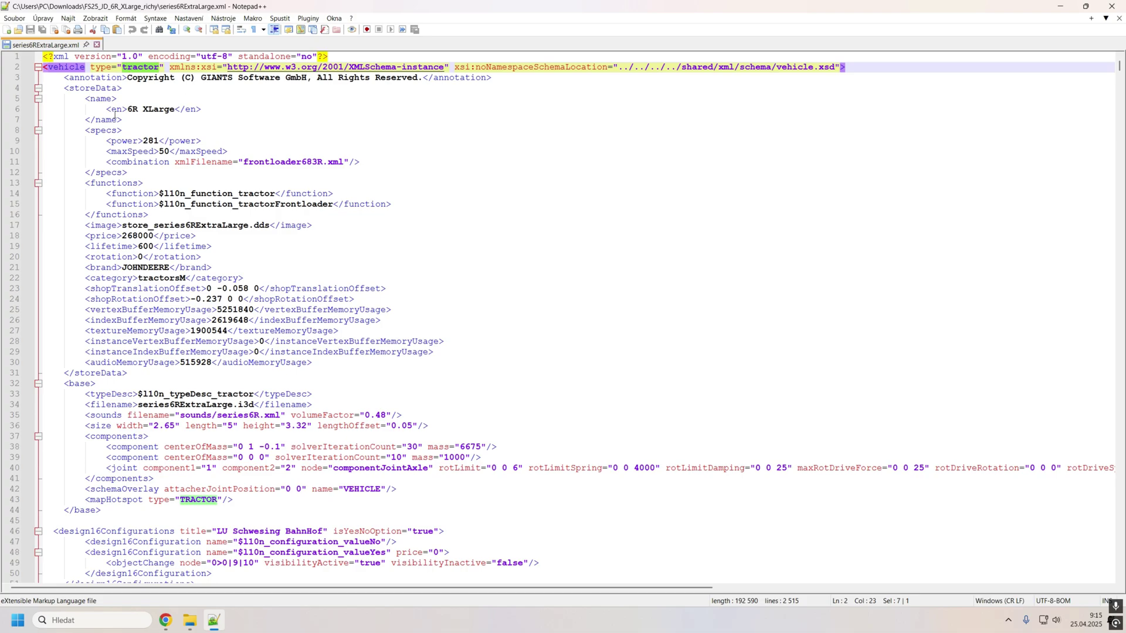
left_click_drag(121, 120, 7, 95)
left_click_drag(128, 110, 174, 109)
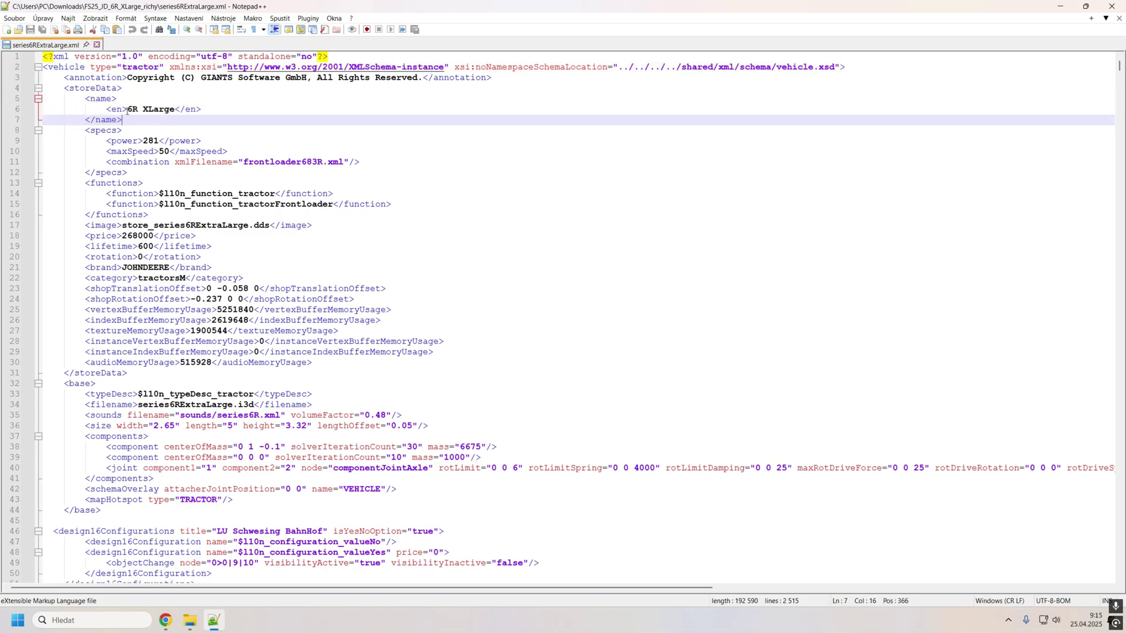
left_click(157, 119)
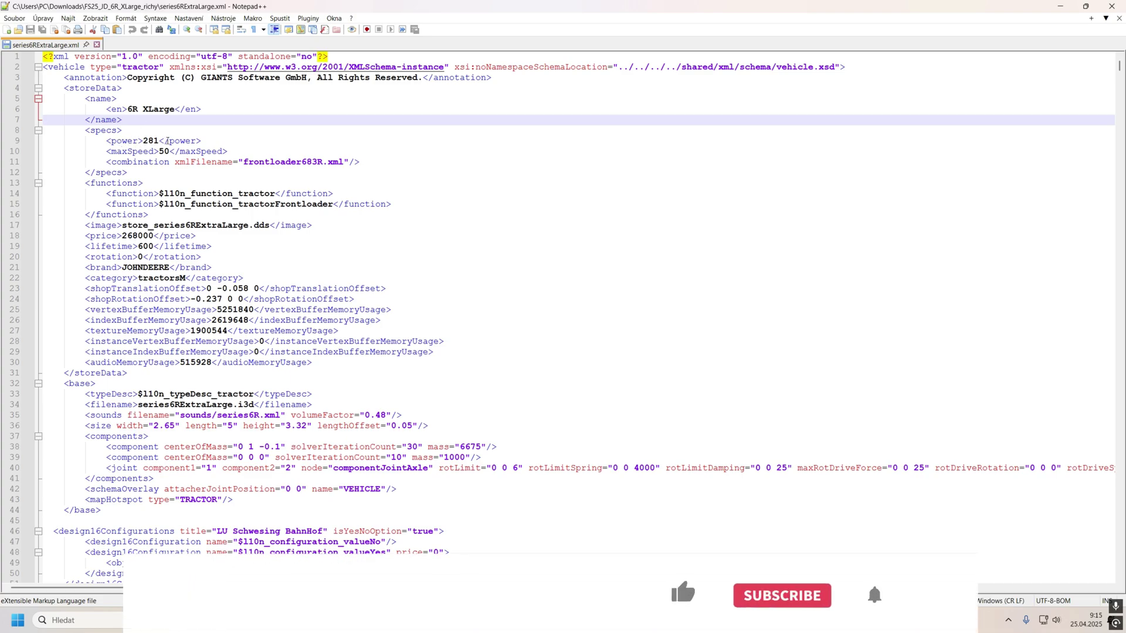
left_click(120, 142)
left_click(179, 151)
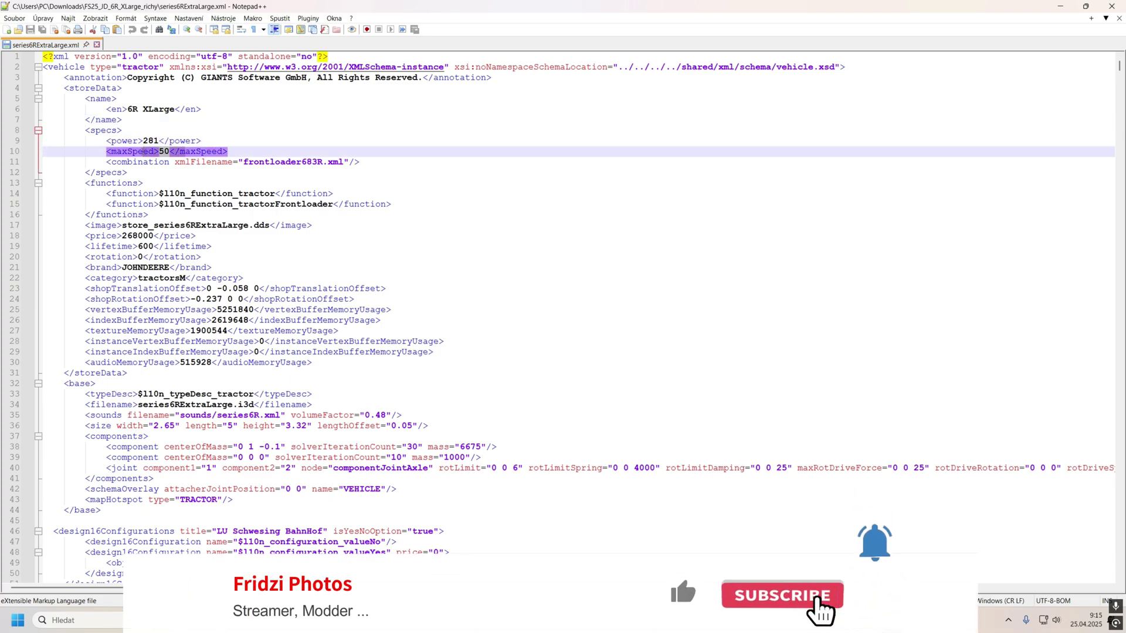
left_click_drag(359, 162, 7, 151)
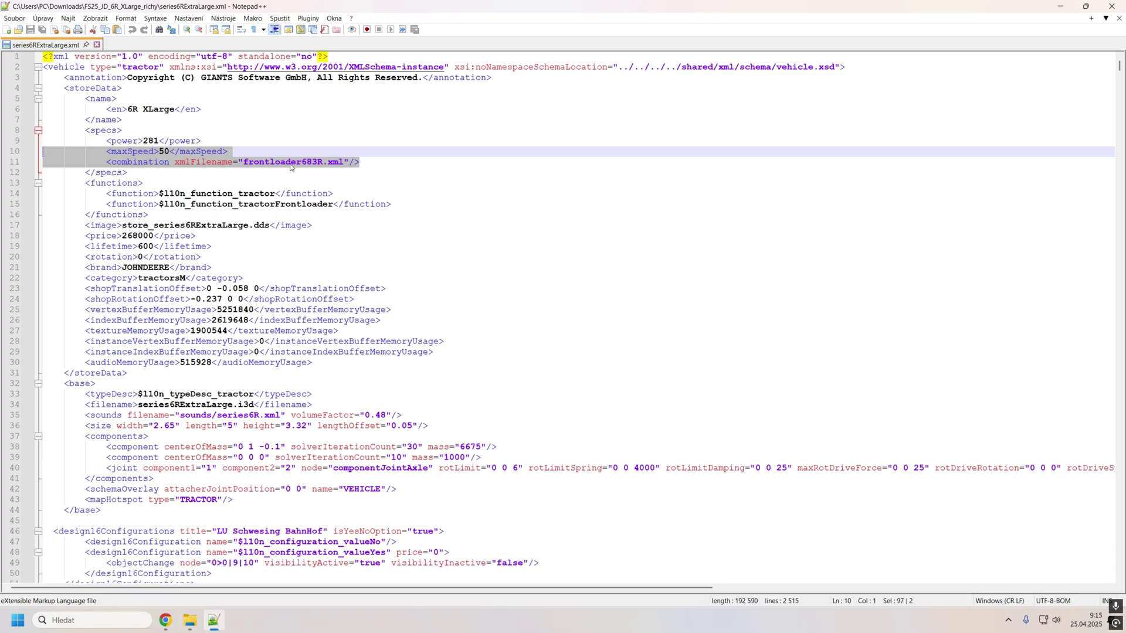
left_click(264, 243)
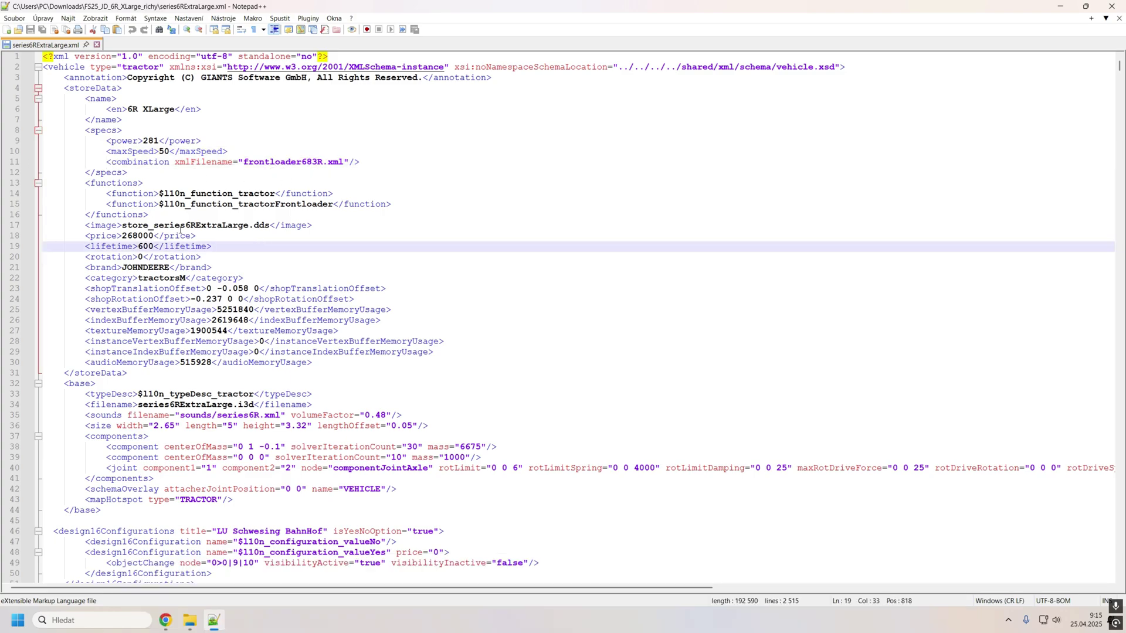
Step: Check the store image, price 268000, brand JOHNDEERE and filename series6RExtraLarge.i3d
left_click_drag(99, 226, 300, 226)
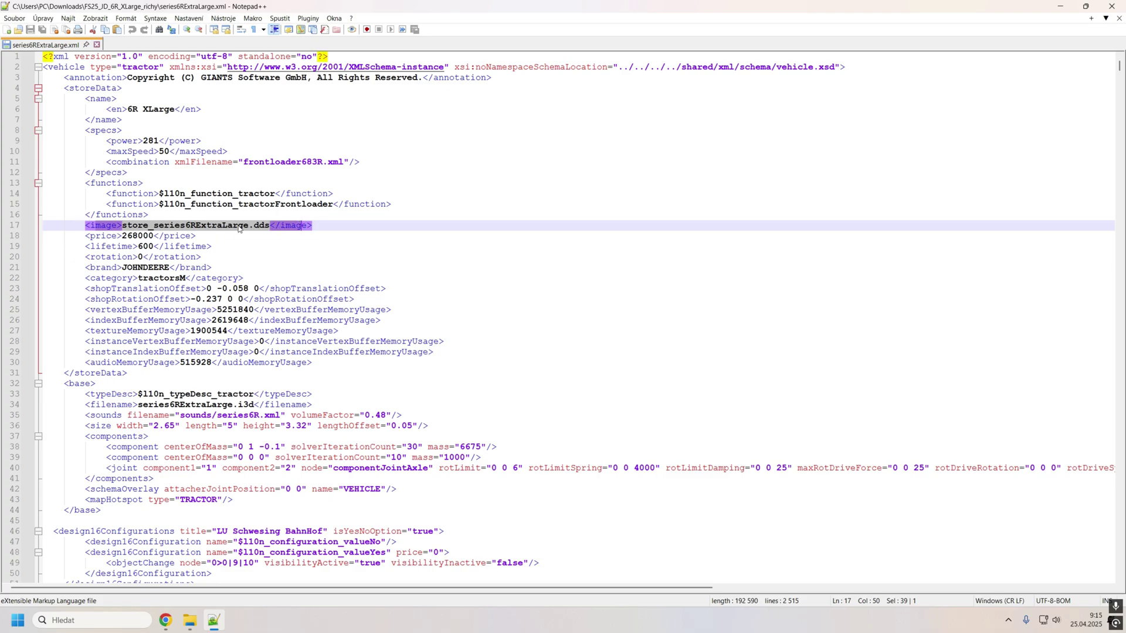
left_click_drag(197, 235, 81, 233)
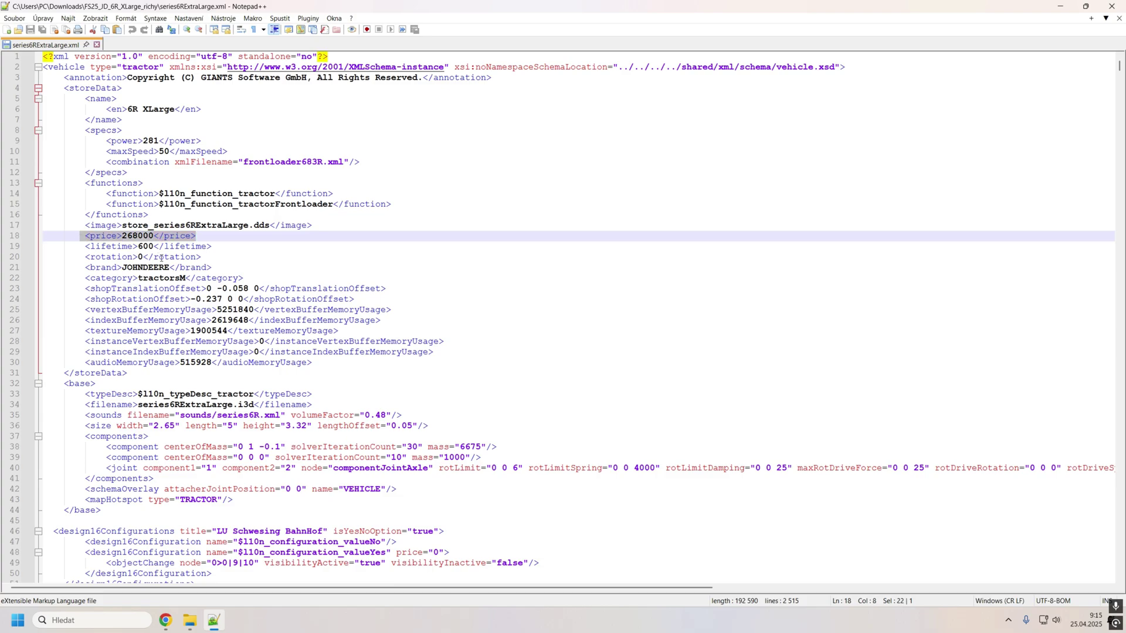
left_click_drag(212, 268, 26, 268)
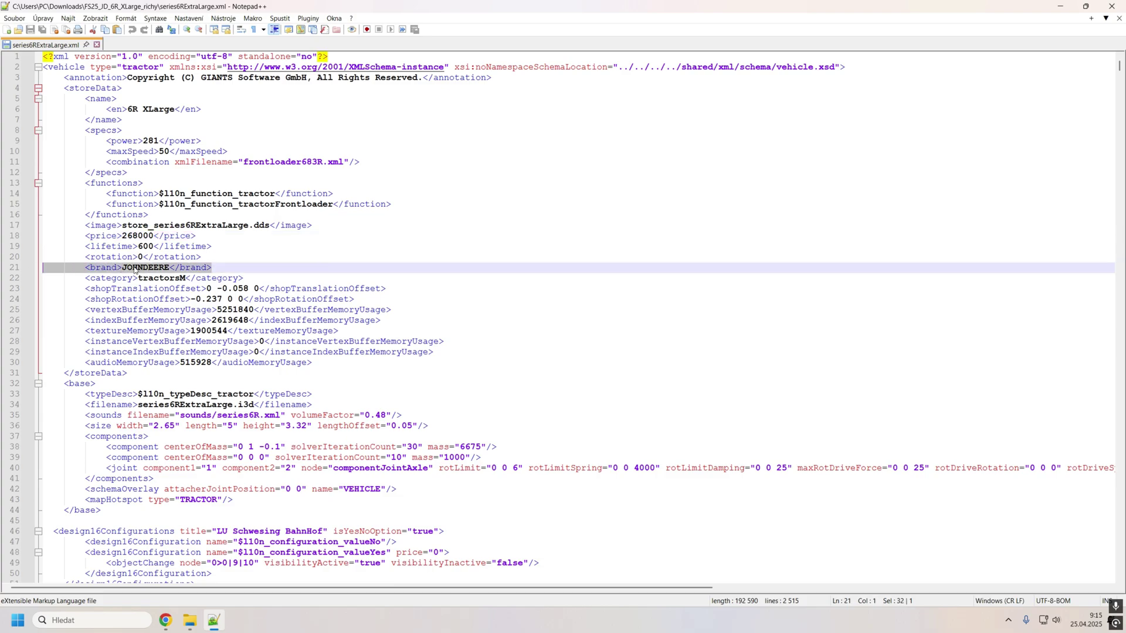
scroll(141, 419, "down", 4)
scroll(155, 407, "up", 1)
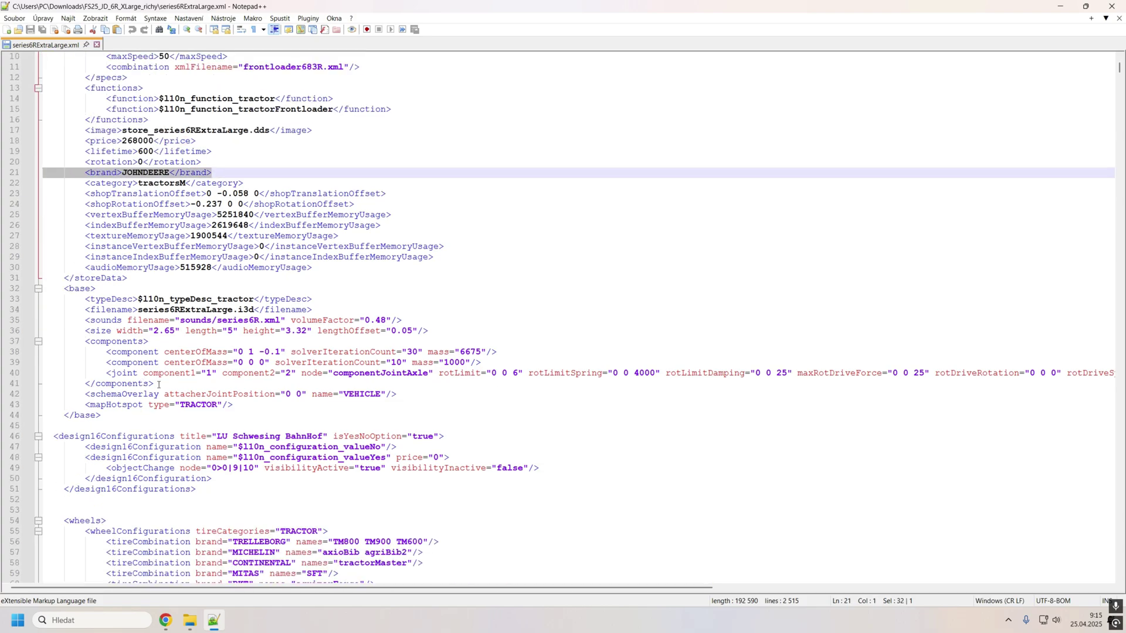
left_click_drag(138, 312, 254, 314)
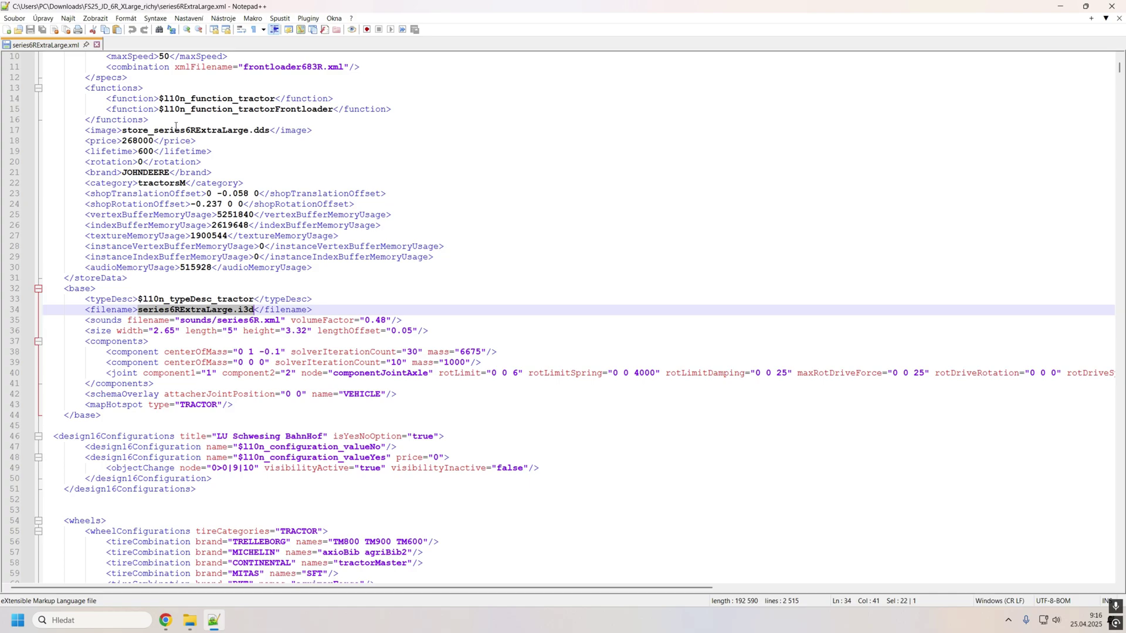
double_click(261, 7)
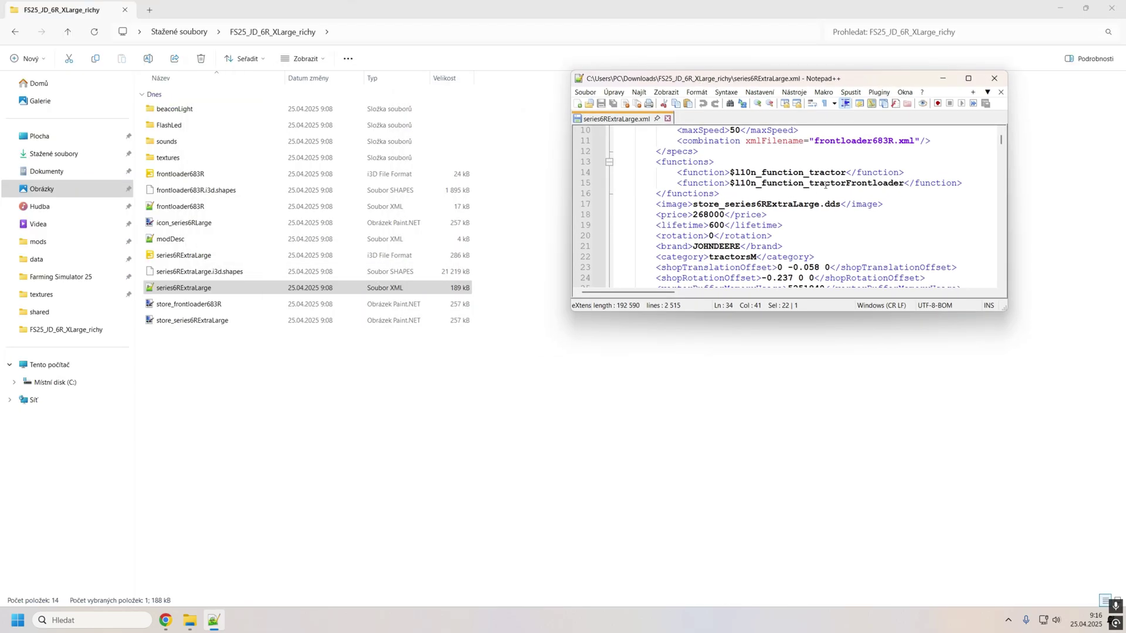
scroll(811, 230, "down", 4)
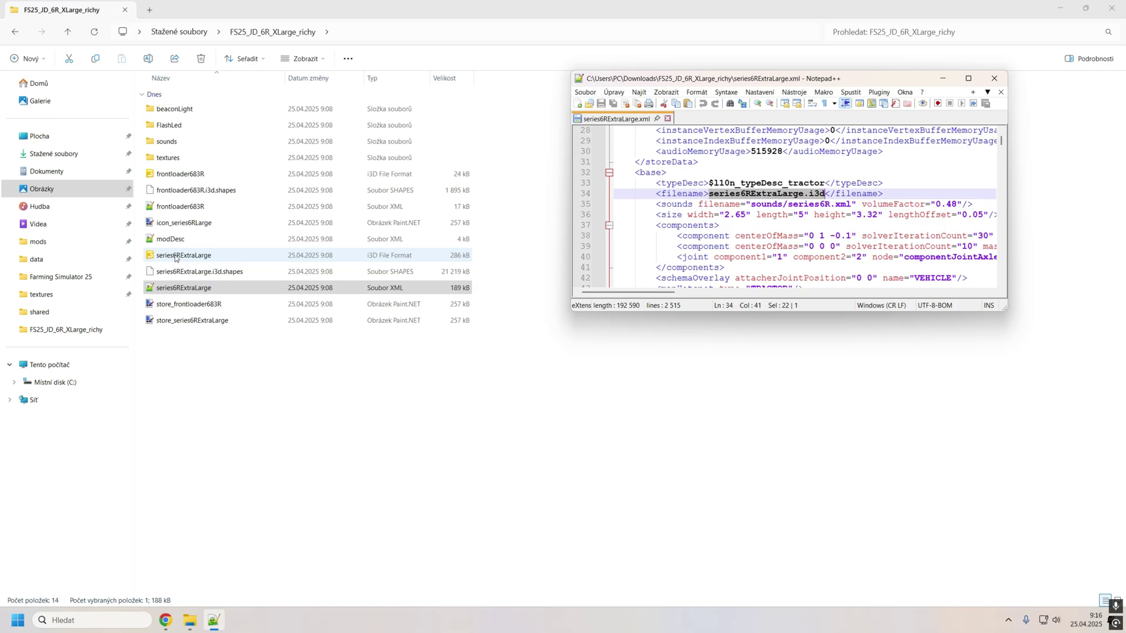
left_click(184, 287)
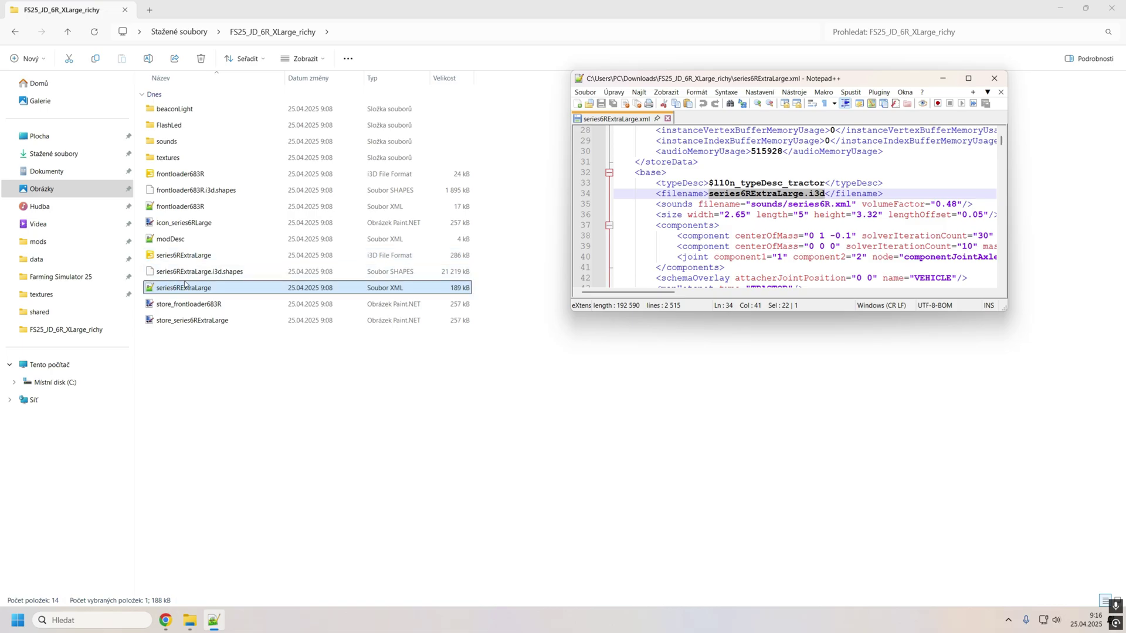
double_click(176, 158)
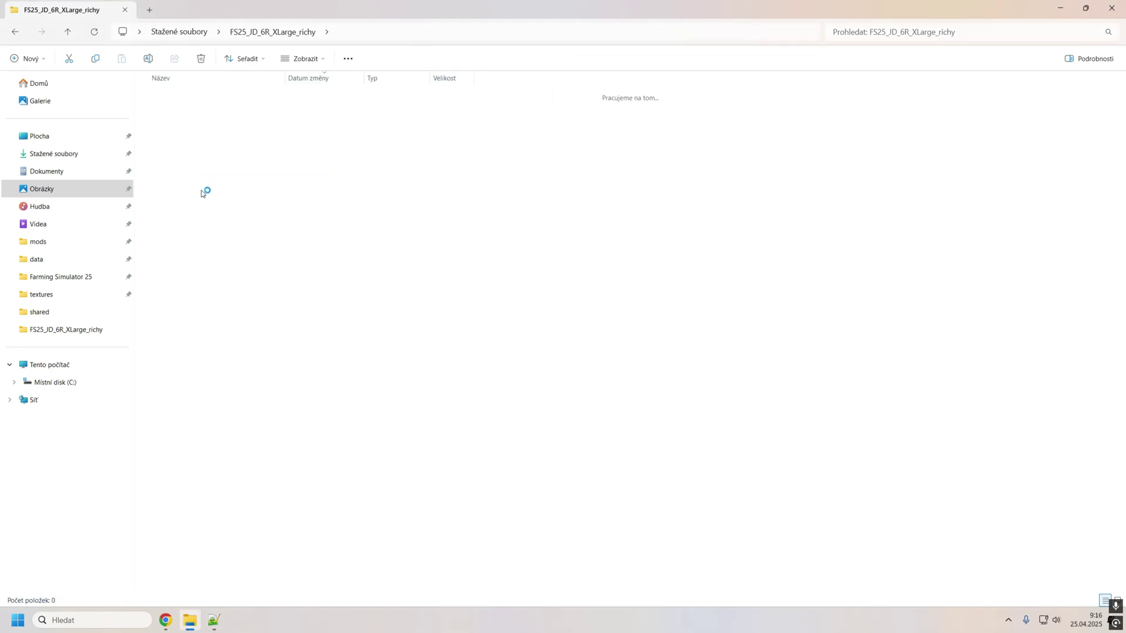
left_click(24, 33)
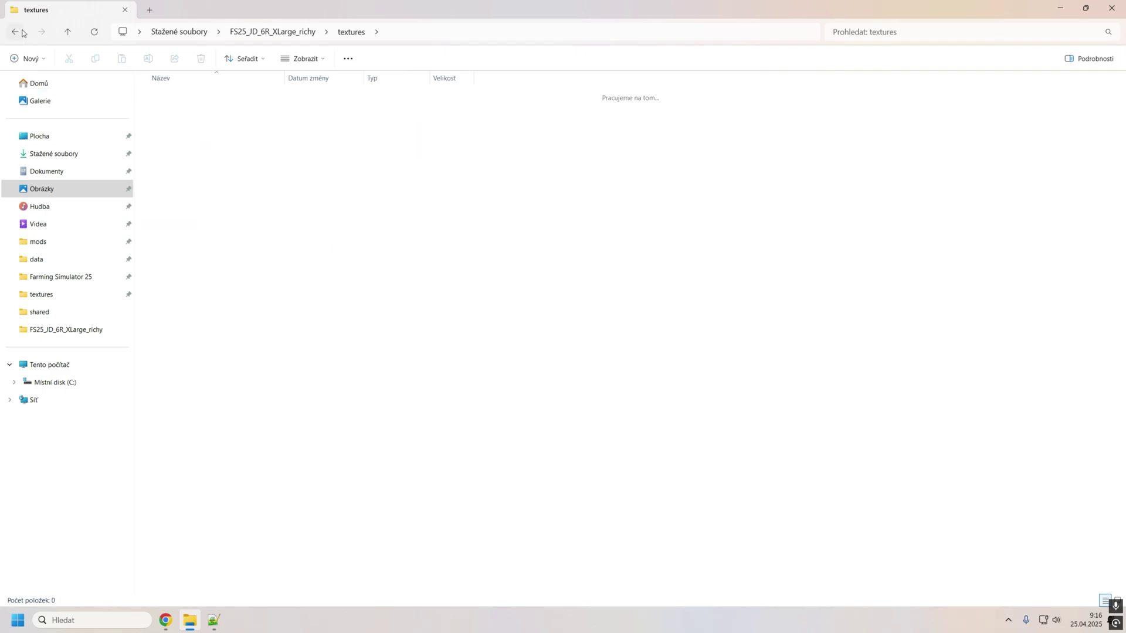
left_click(214, 620)
left_click(710, 196)
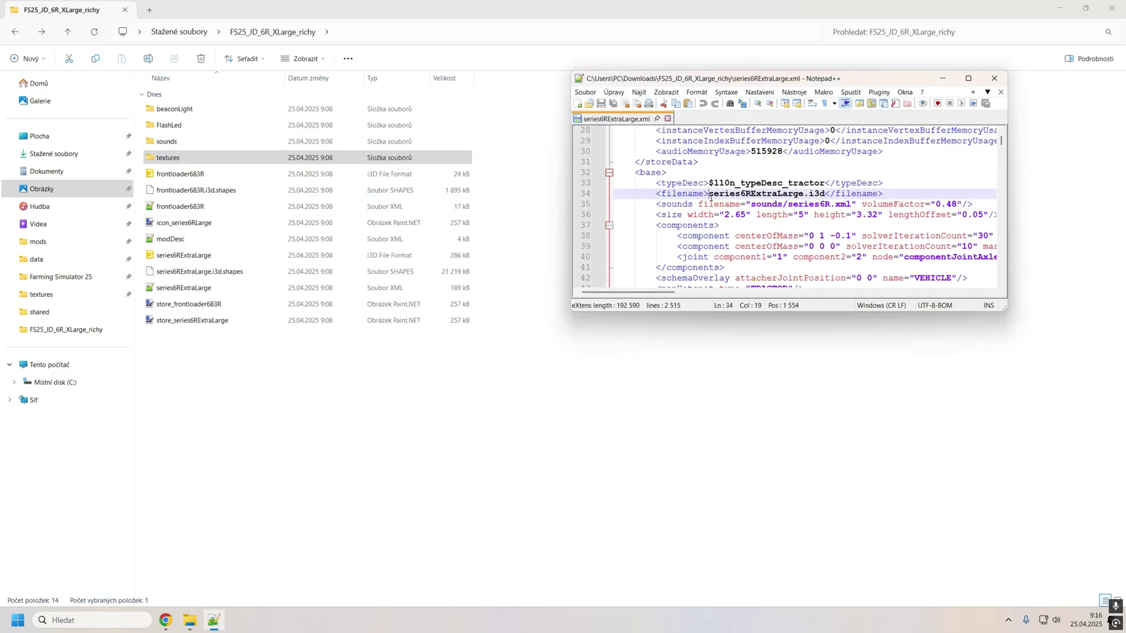
type("textures/")
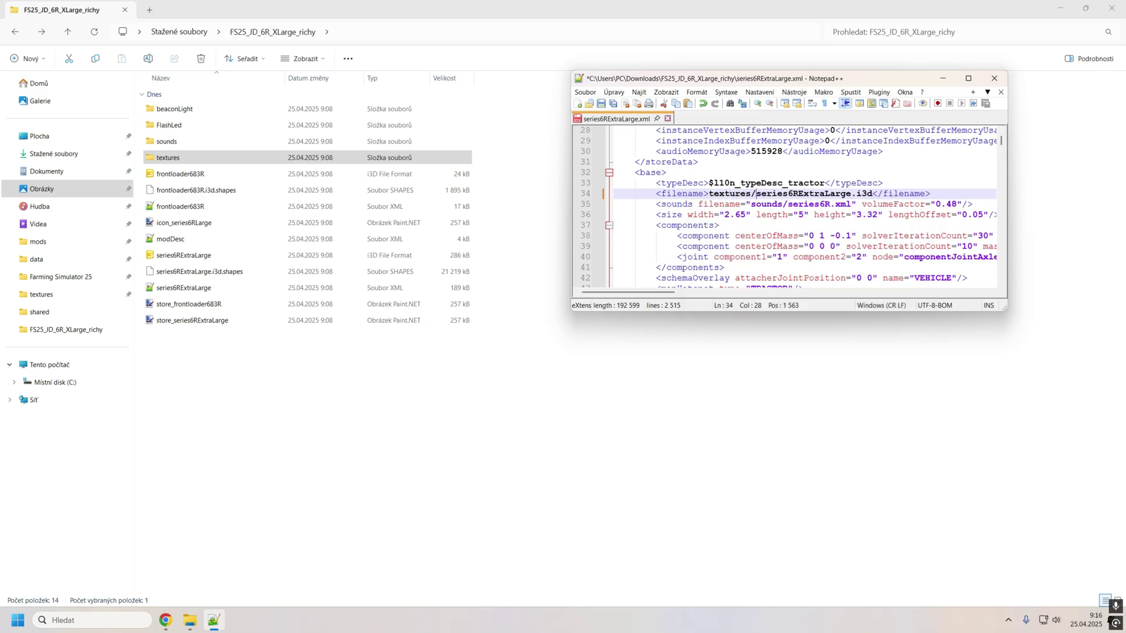
key("shift+Left")
double_click(751, 79)
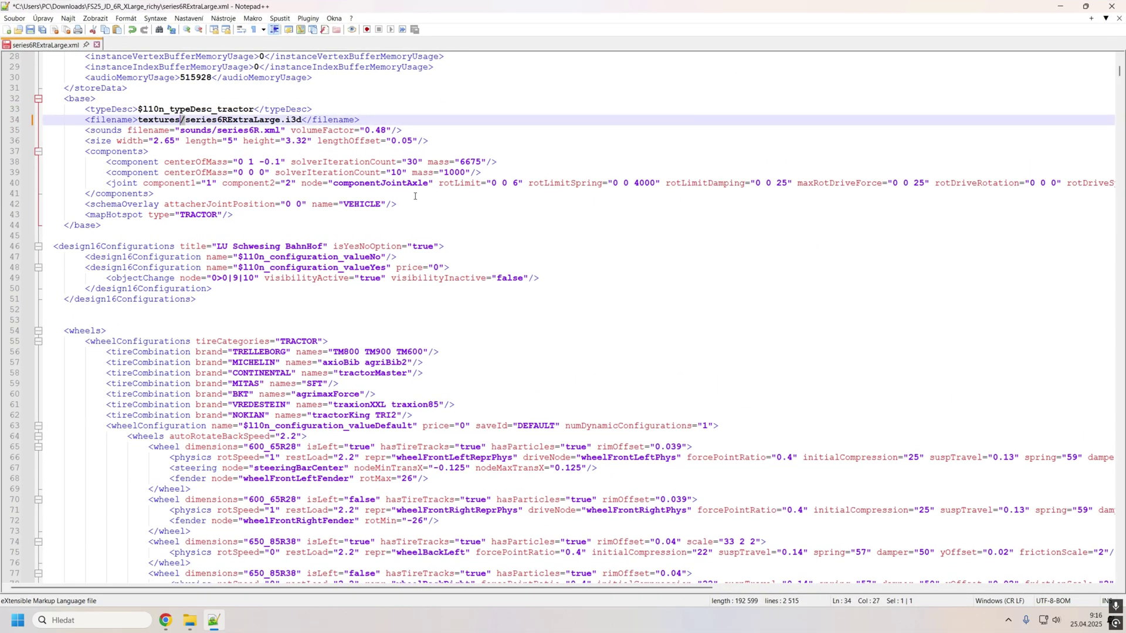
left_click(182, 119)
key("Delete")
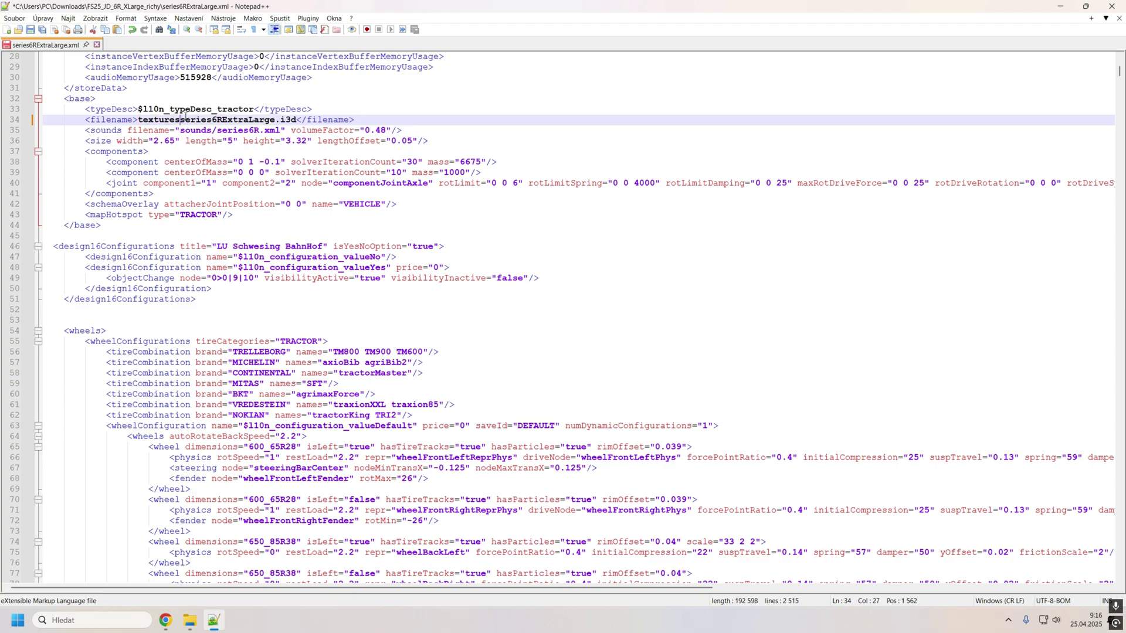
key("BackSpace")
key("BackSpace")
key("BackSpace")
key("BackSpace")
key("BackSpace")
key("BackSpace")
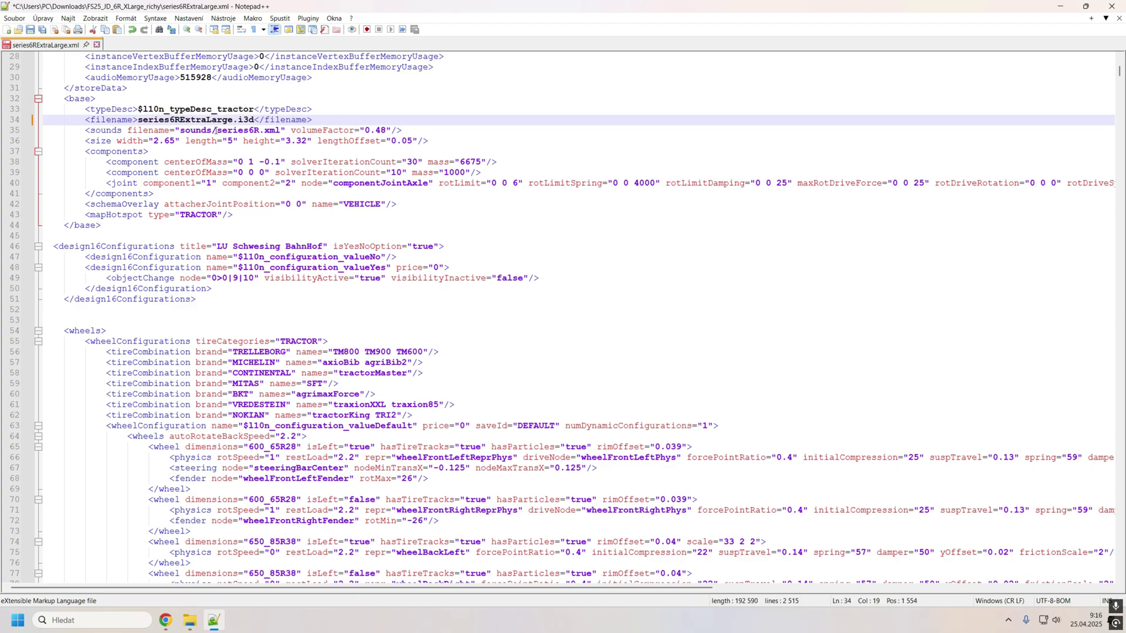
left_click_drag(318, 5, 697, 73)
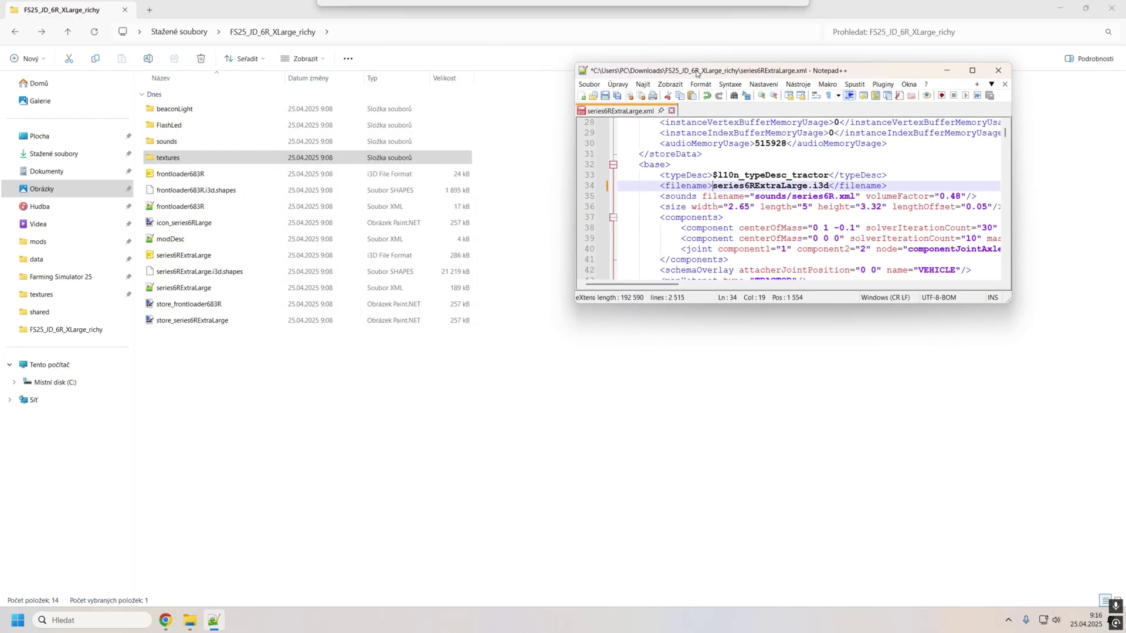
double_click(169, 146)
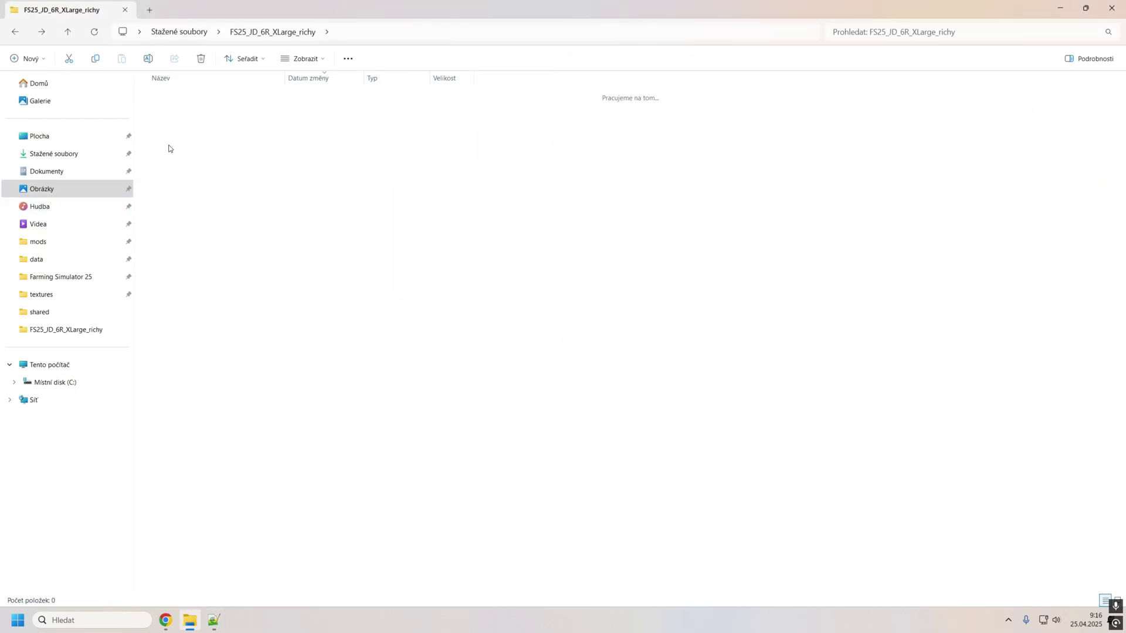
left_click(179, 226)
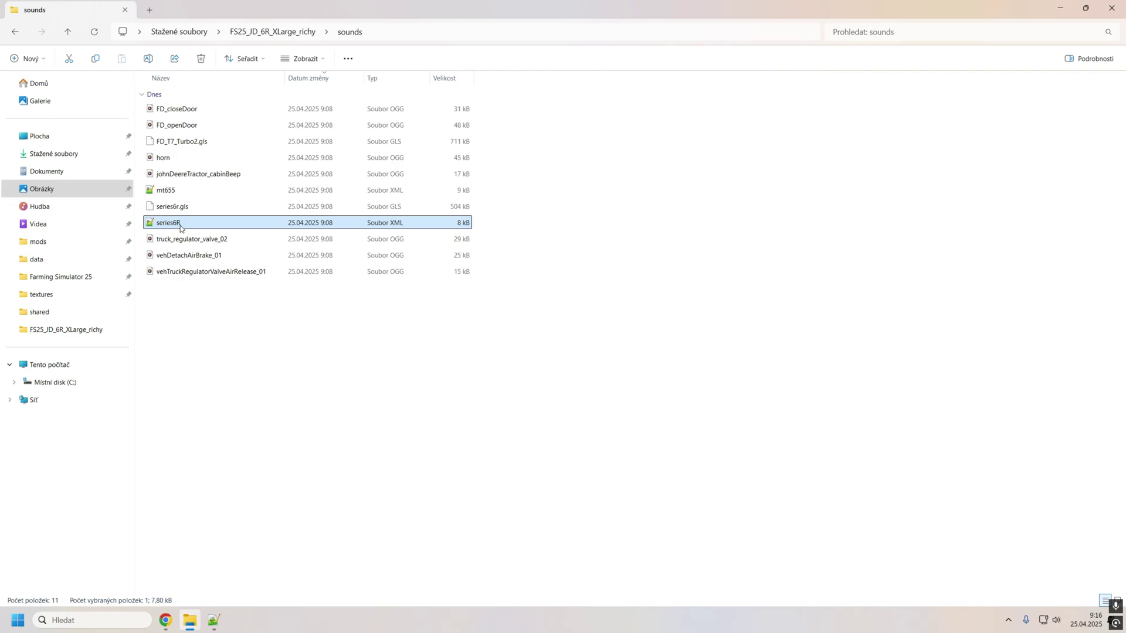
left_click(283, 34)
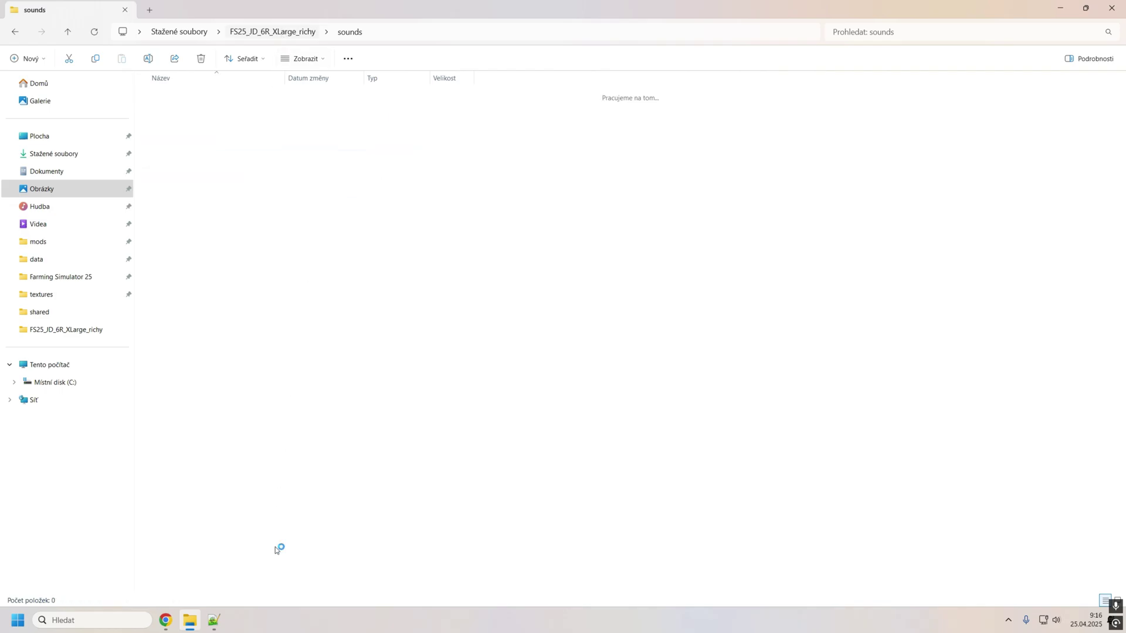
left_click(213, 620)
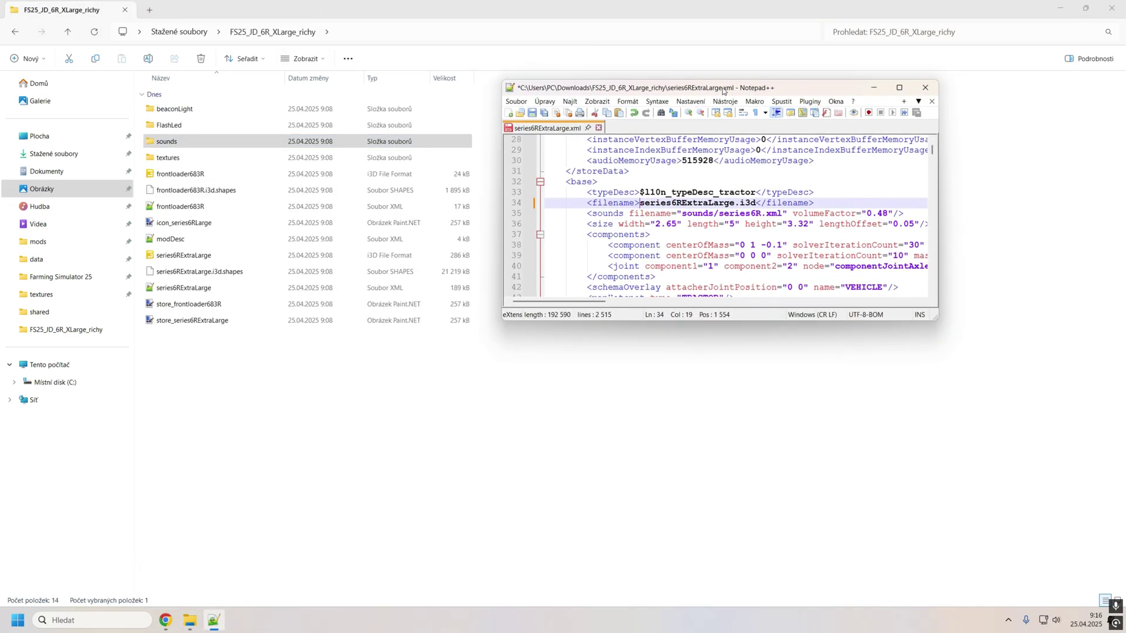
double_click(795, 70)
scroll(415, 366, "down", 6)
scroll(381, 361, "down", 15)
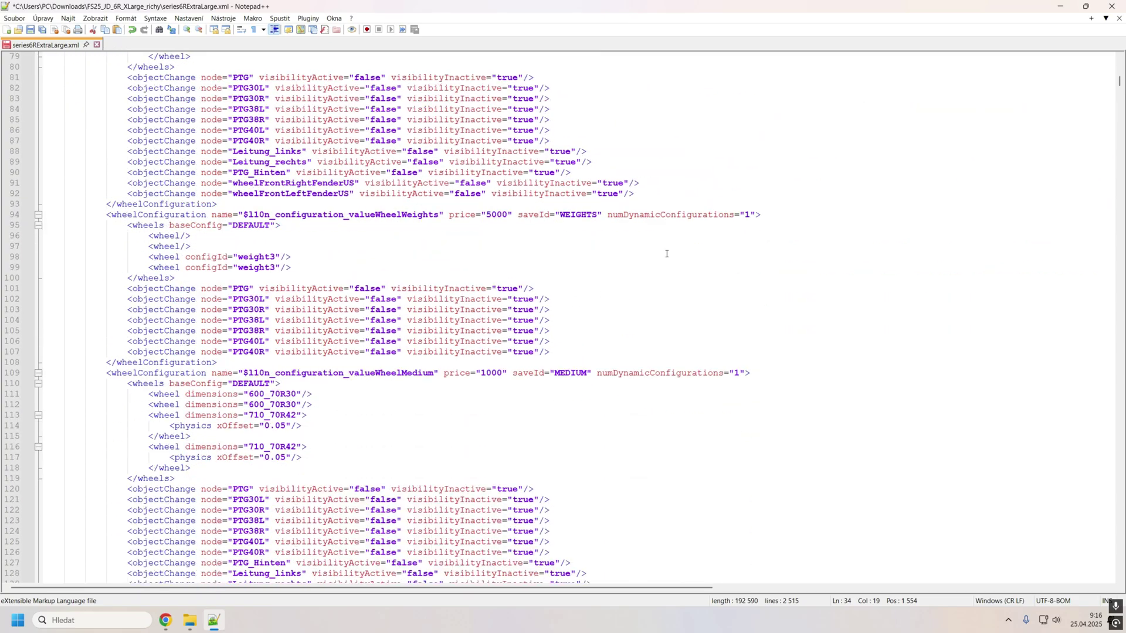
scroll(340, 355, "down", 10)
scroll(292, 350, "down", 11)
scroll(287, 344, "down", 11)
scroll(282, 339, "down", 14)
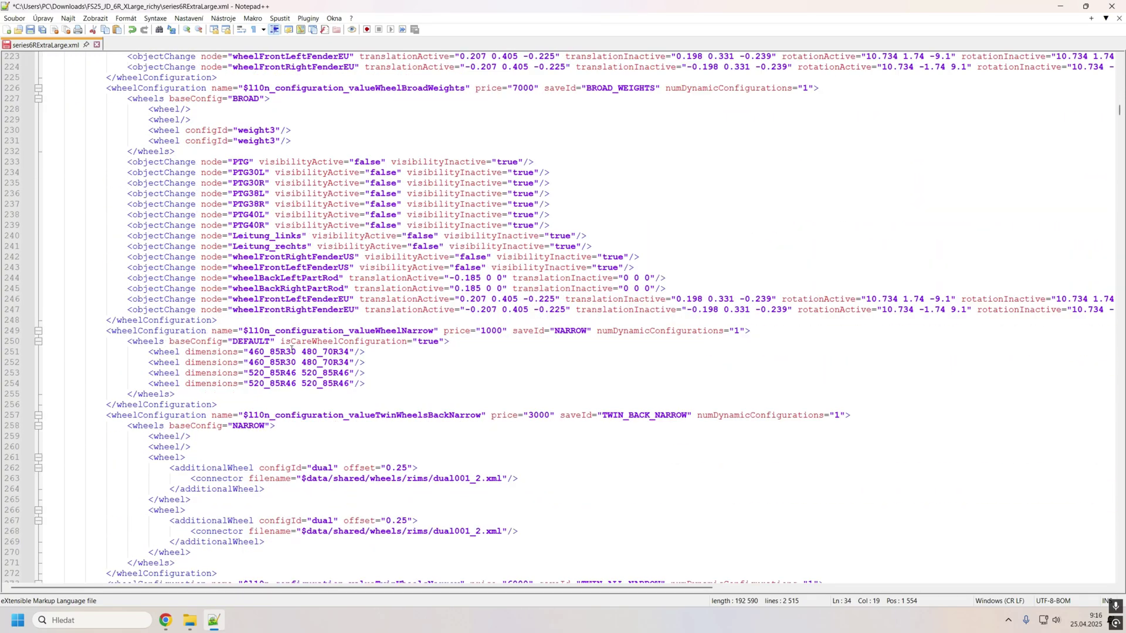
scroll(278, 334, "down", 19)
scroll(273, 329, "down", 7)
scroll(273, 328, "down", 16)
scroll(273, 330, "down", 8)
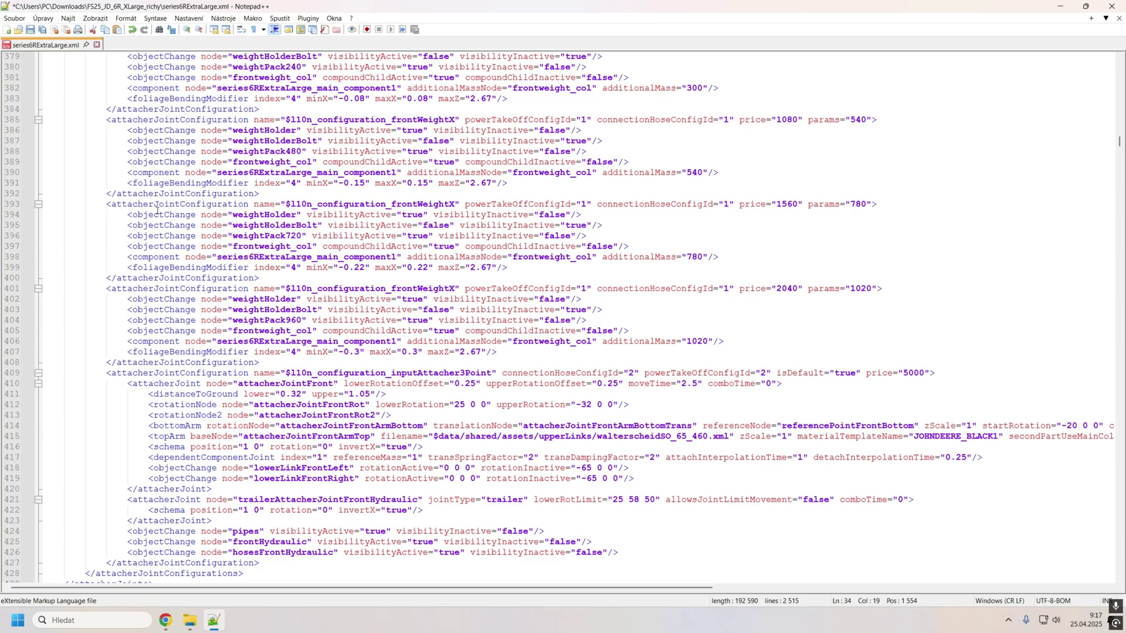
scroll(338, 307, "down", 7)
scroll(334, 304, "down", 7)
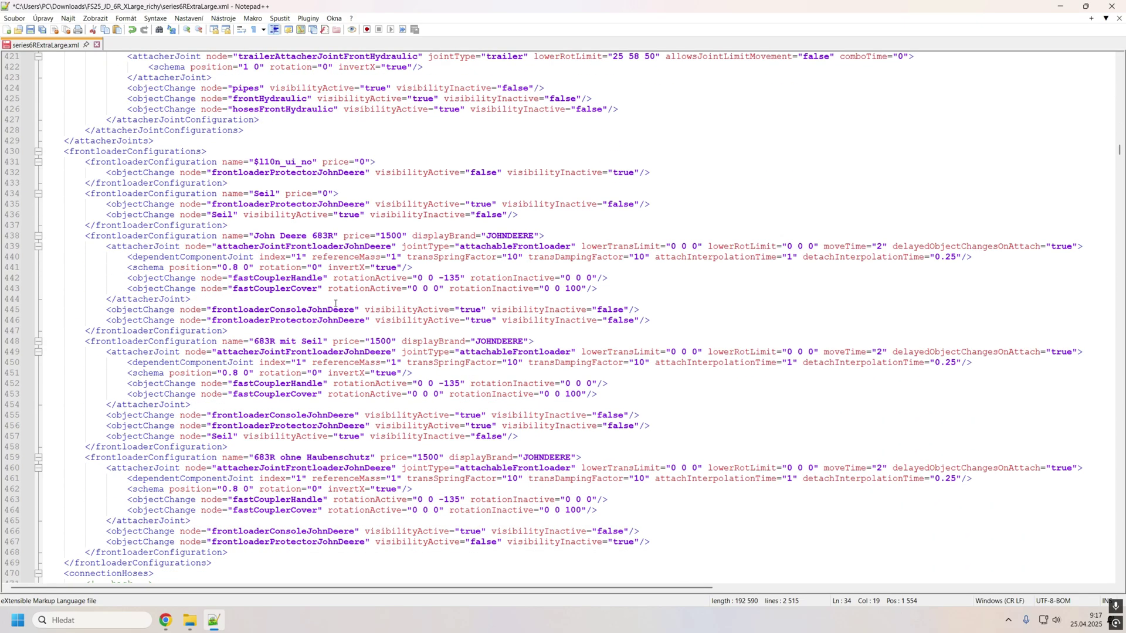
scroll(331, 301, "down", 7)
scroll(310, 188, "down", 7)
scroll(294, 224, "down", 5)
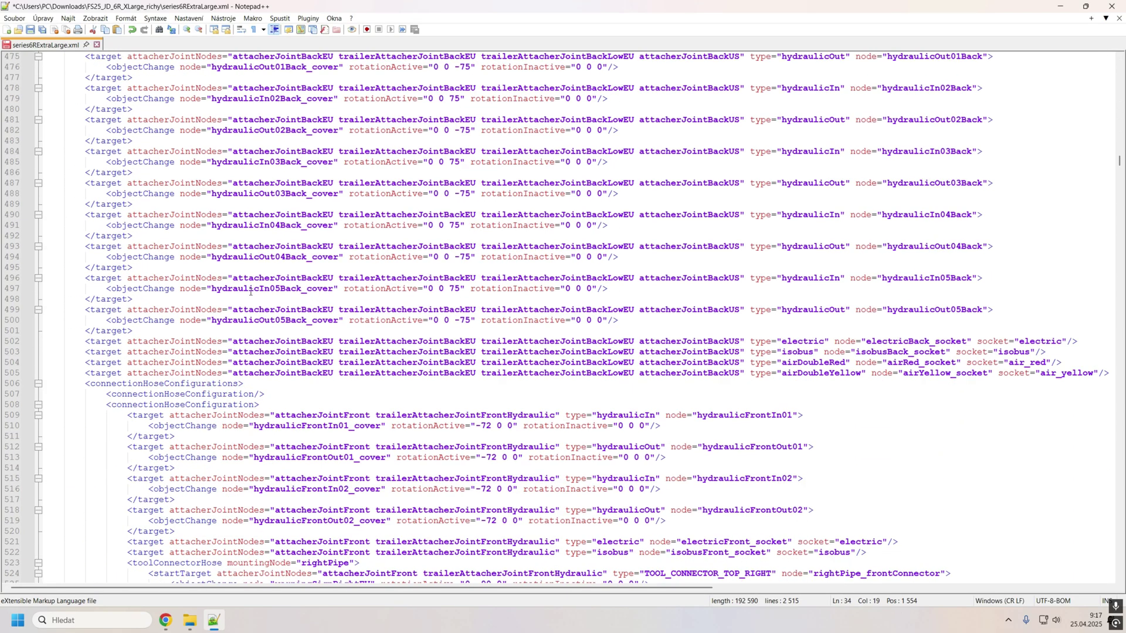
scroll(279, 262, "down", 5)
scroll(264, 299, "down", 9)
scroll(264, 299, "down", 4)
scroll(265, 298, "down", 4)
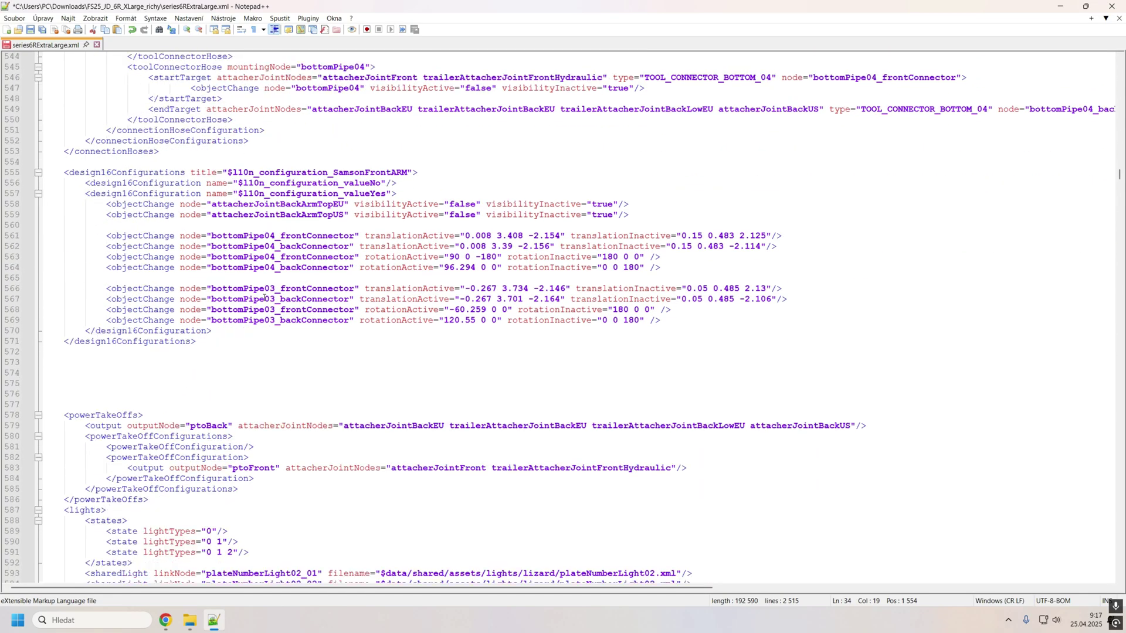
scroll(267, 305, "down", 7)
scroll(272, 314, "down", 4)
scroll(276, 323, "down", 1)
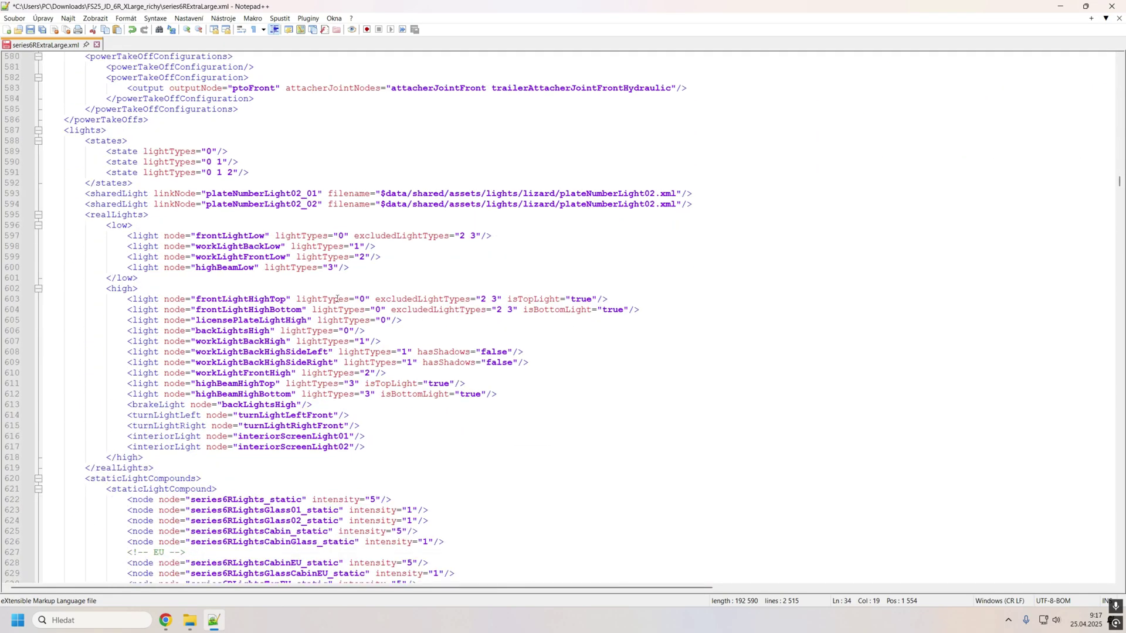
scroll(282, 334, "down", 4)
scroll(276, 346, "down", 2)
scroll(223, 404, "down", 6)
scroll(170, 469, "down", 7)
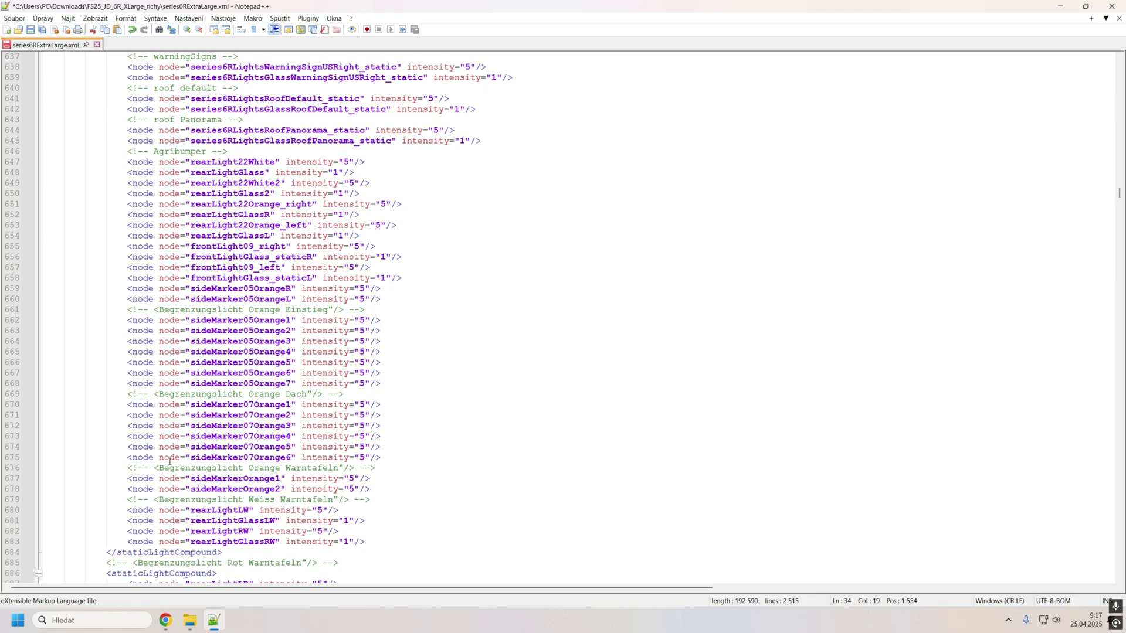
scroll(167, 453, "down", 8)
scroll(169, 450, "down", 3)
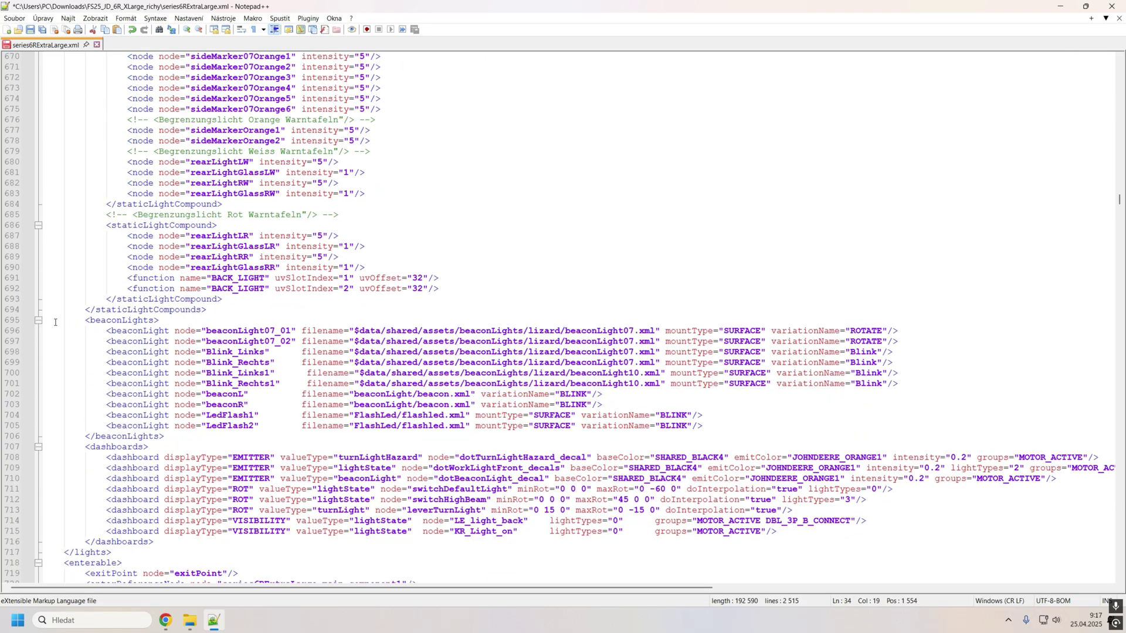
left_click_drag(55, 322, 235, 437)
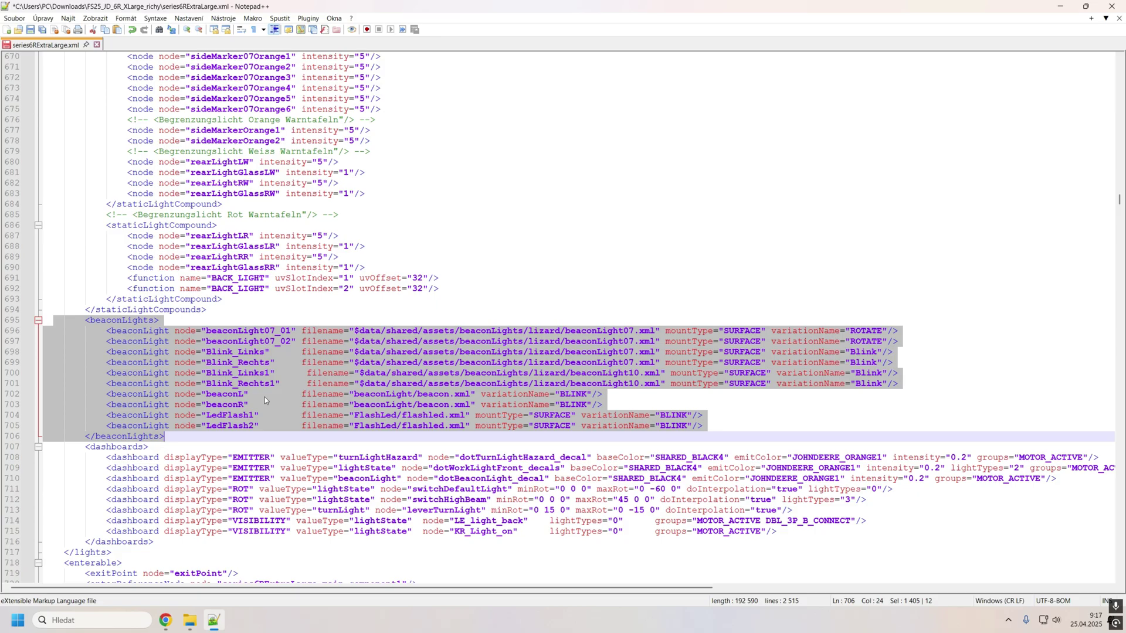
scroll(262, 397, "down", 7)
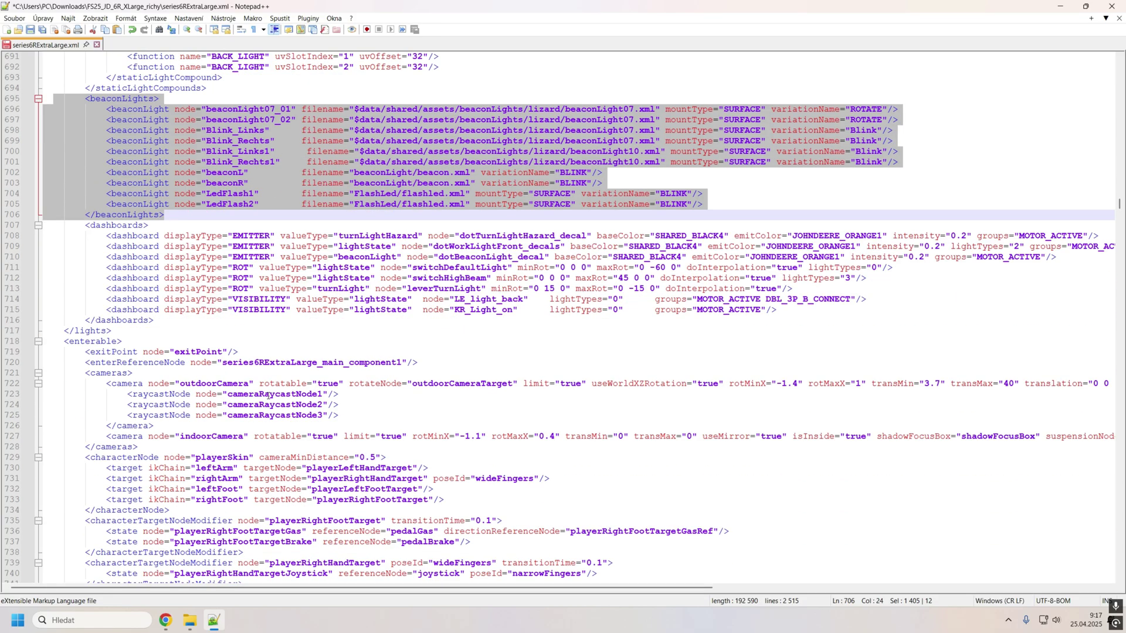
scroll(264, 395, "down", 13)
scroll(266, 394, "down", 3)
scroll(265, 394, "down", 10)
scroll(267, 396, "down", 9)
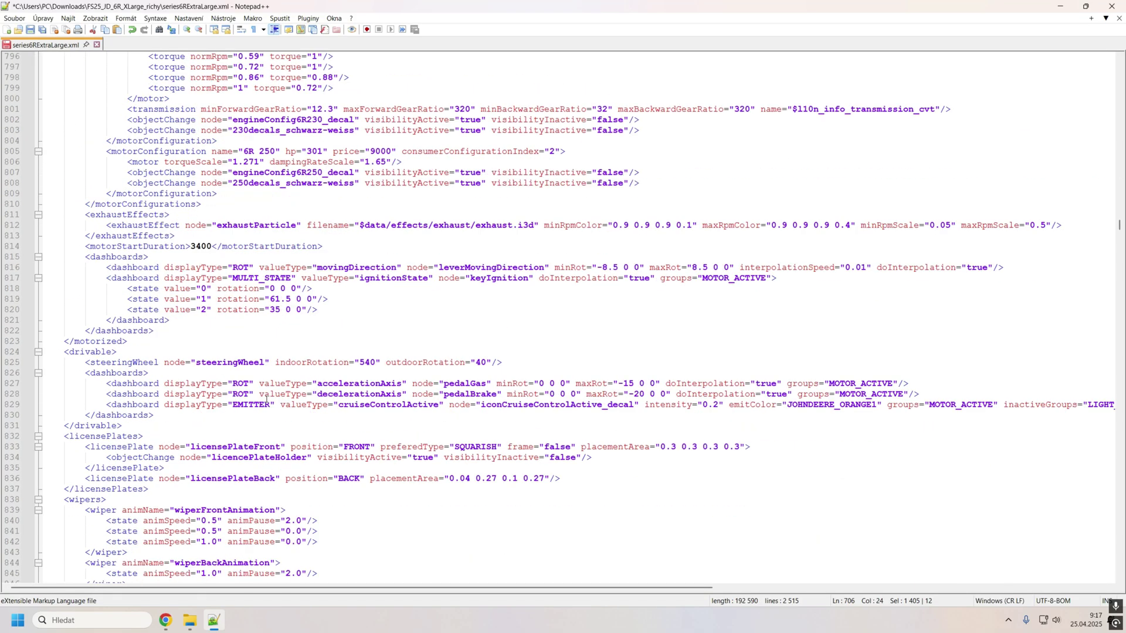
scroll(267, 397, "down", 8)
scroll(269, 399, "down", 6)
scroll(268, 400, "down", 5)
scroll(265, 405, "down", 7)
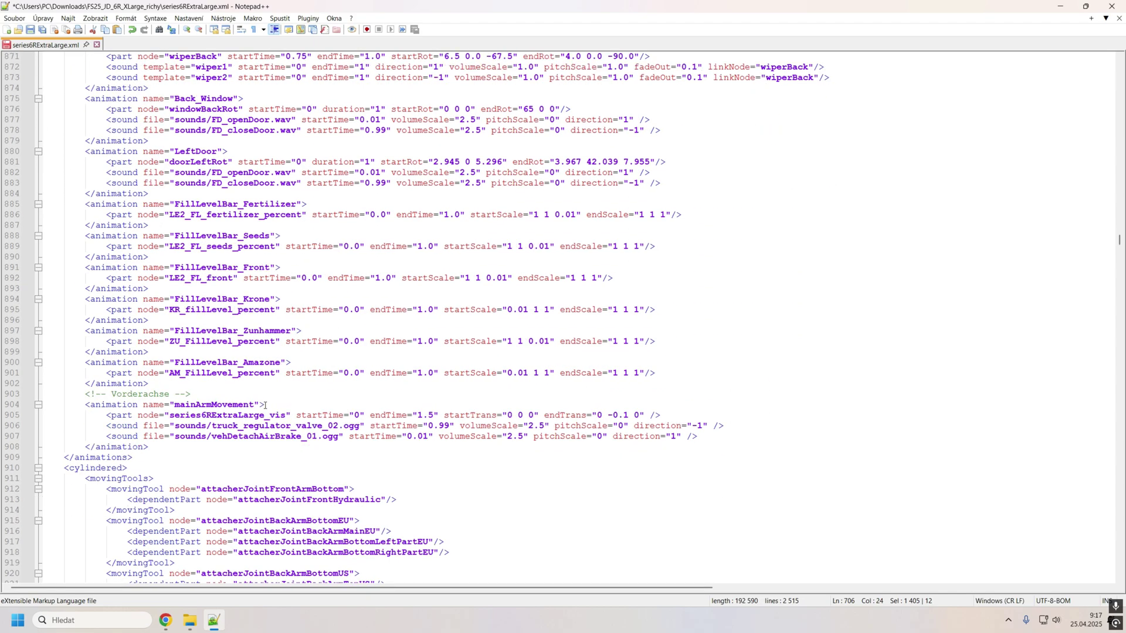
scroll(266, 405, "down", 7)
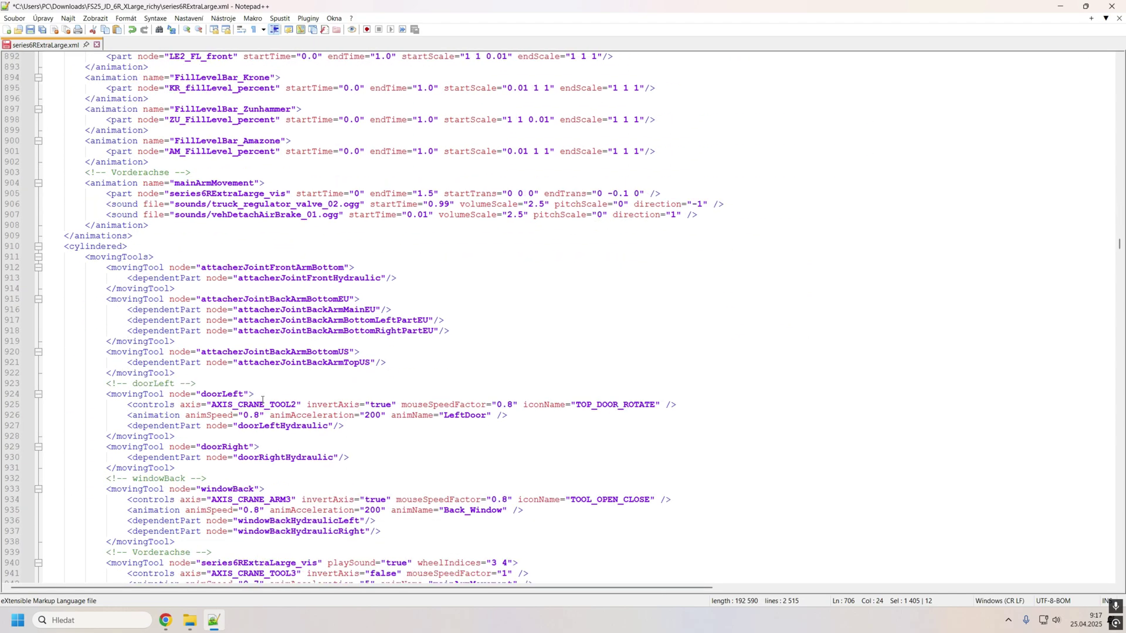
scroll(264, 403, "down", 5)
scroll(263, 402, "down", 9)
scroll(263, 400, "down", 6)
scroll(262, 399, "down", 7)
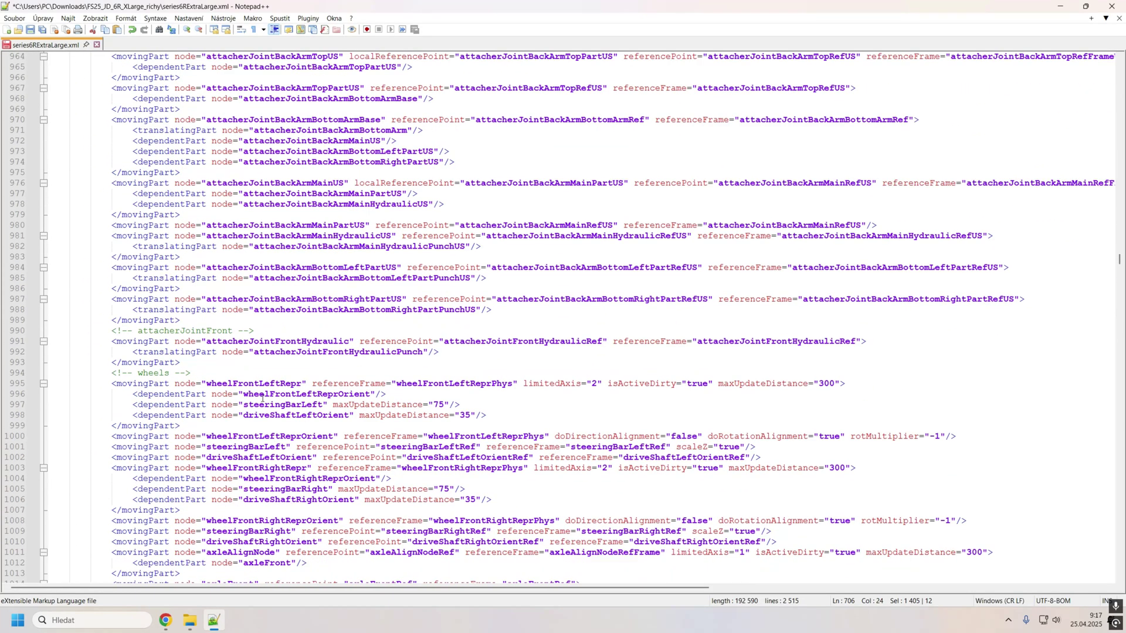
scroll(262, 399, "down", 7)
scroll(263, 399, "down", 5)
scroll(263, 398, "down", 9)
scroll(262, 399, "down", 4)
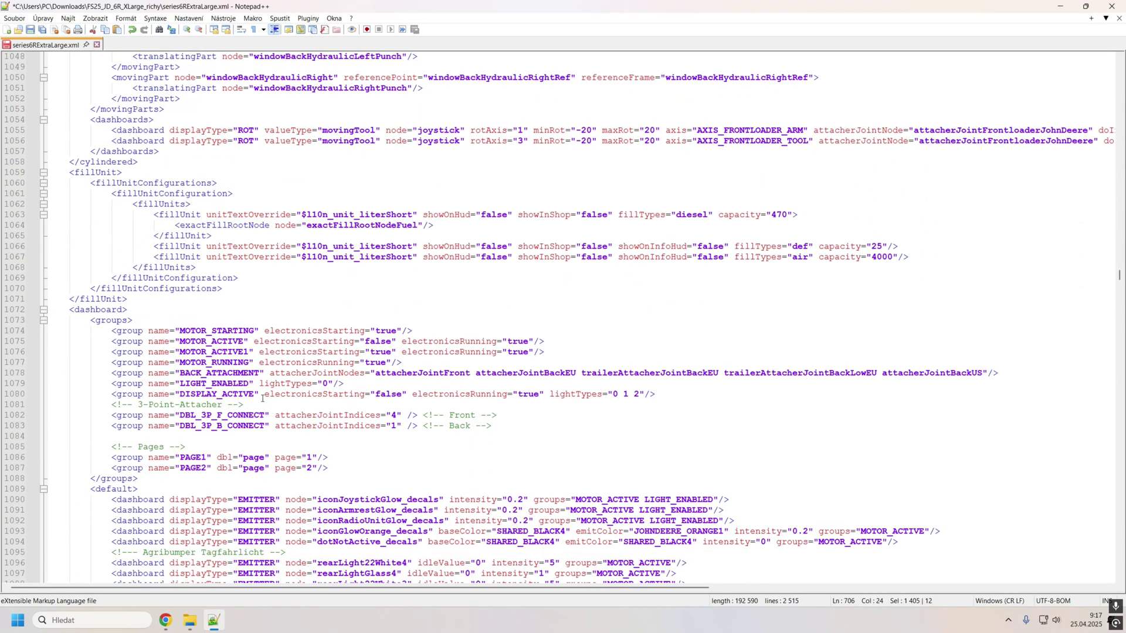
scroll(262, 398, "down", 4)
scroll(262, 398, "down", 4)
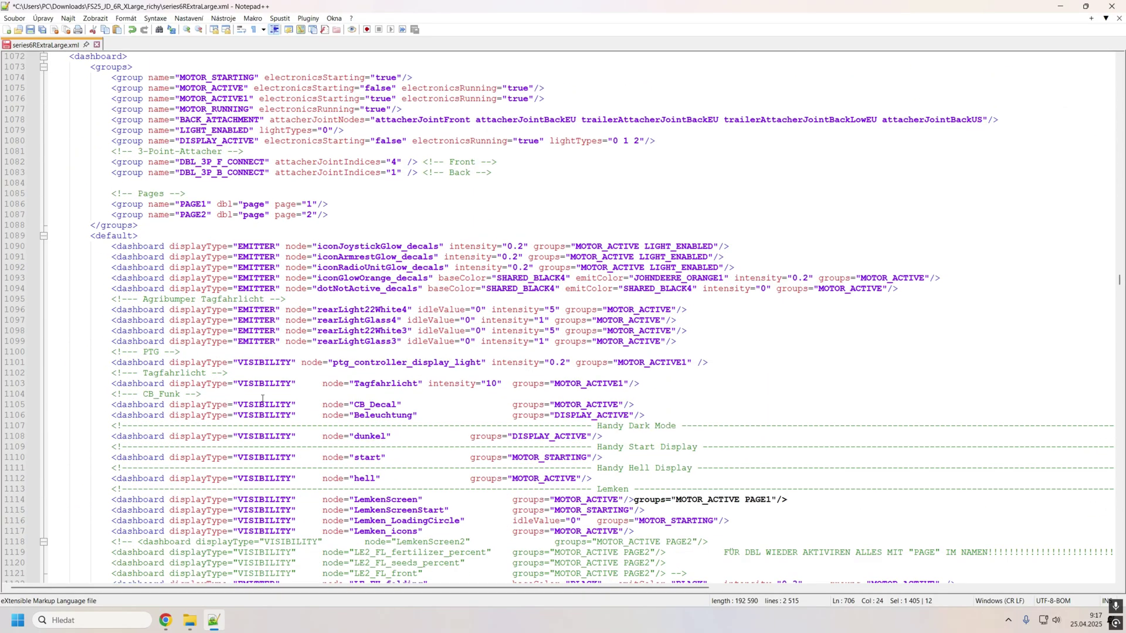
scroll(262, 398, "down", 4)
scroll(258, 364, "down", 8)
scroll(258, 363, "down", 6)
scroll(258, 364, "down", 7)
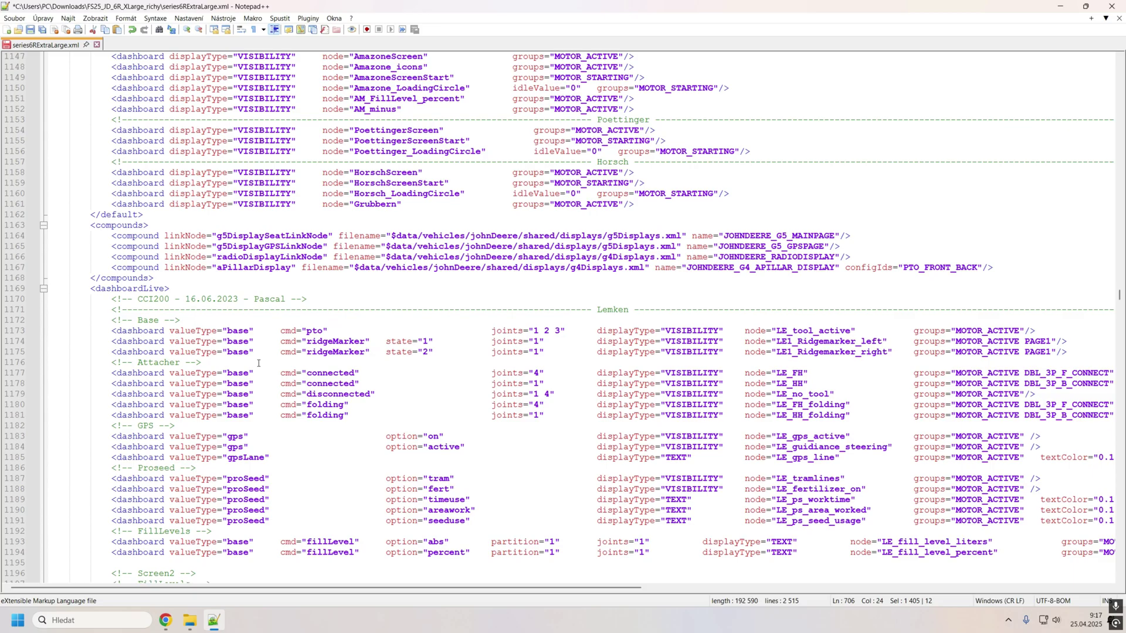
scroll(258, 364, "down", 10)
scroll(258, 364, "down", 10)
scroll(259, 364, "down", 13)
scroll(258, 364, "down", 9)
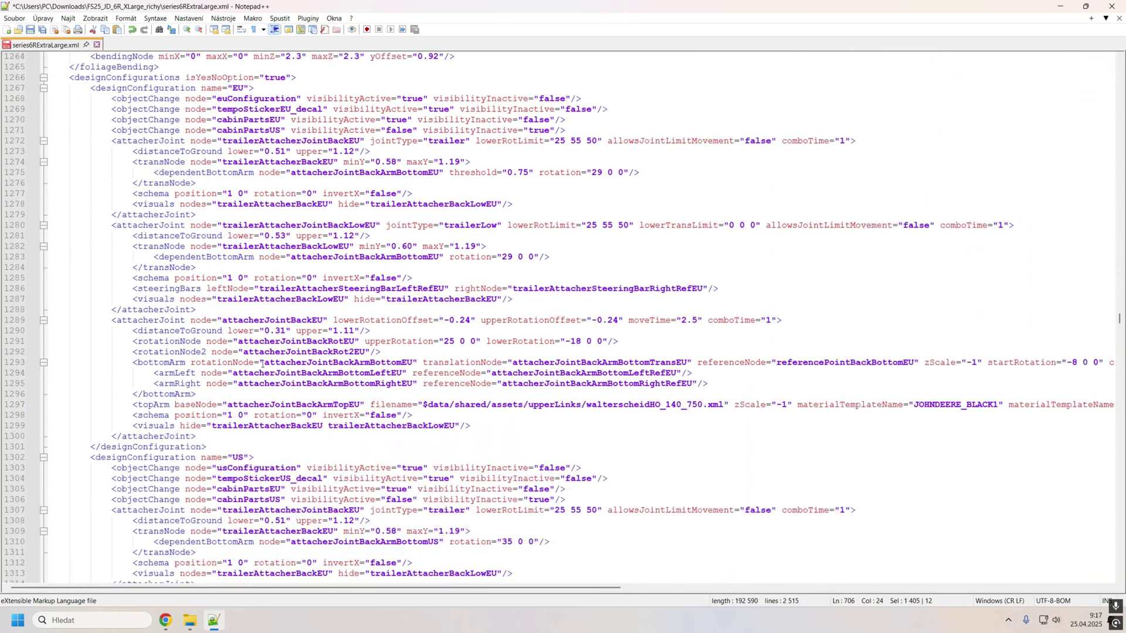
scroll(259, 364, "down", 6)
scroll(389, 319, "down", 8)
scroll(352, 322, "down", 6)
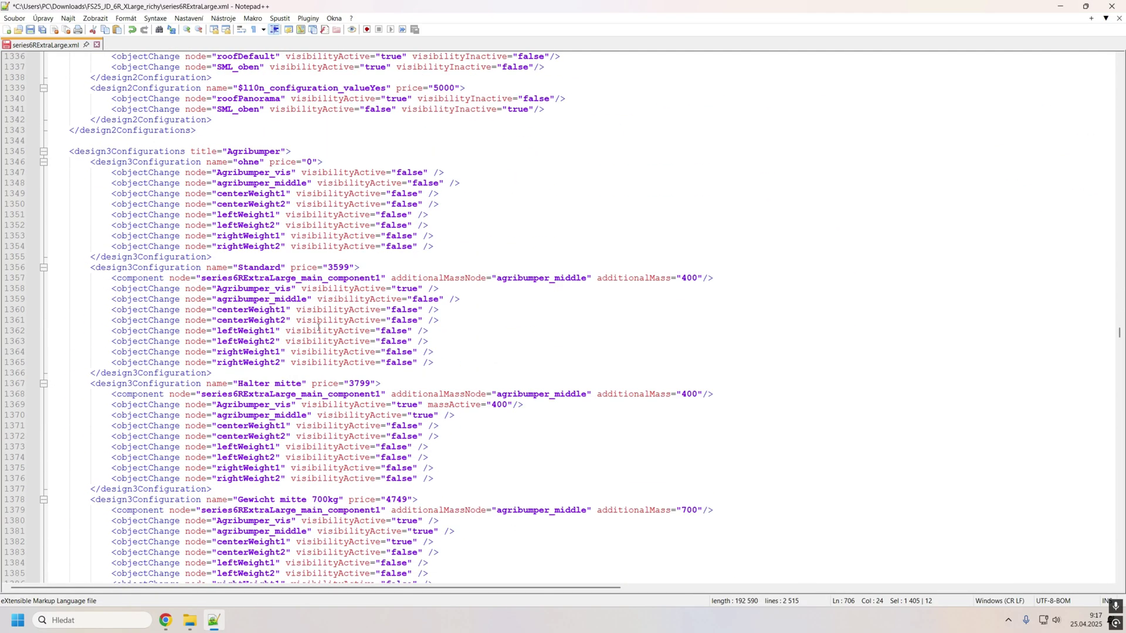
scroll(318, 326, "down", 6)
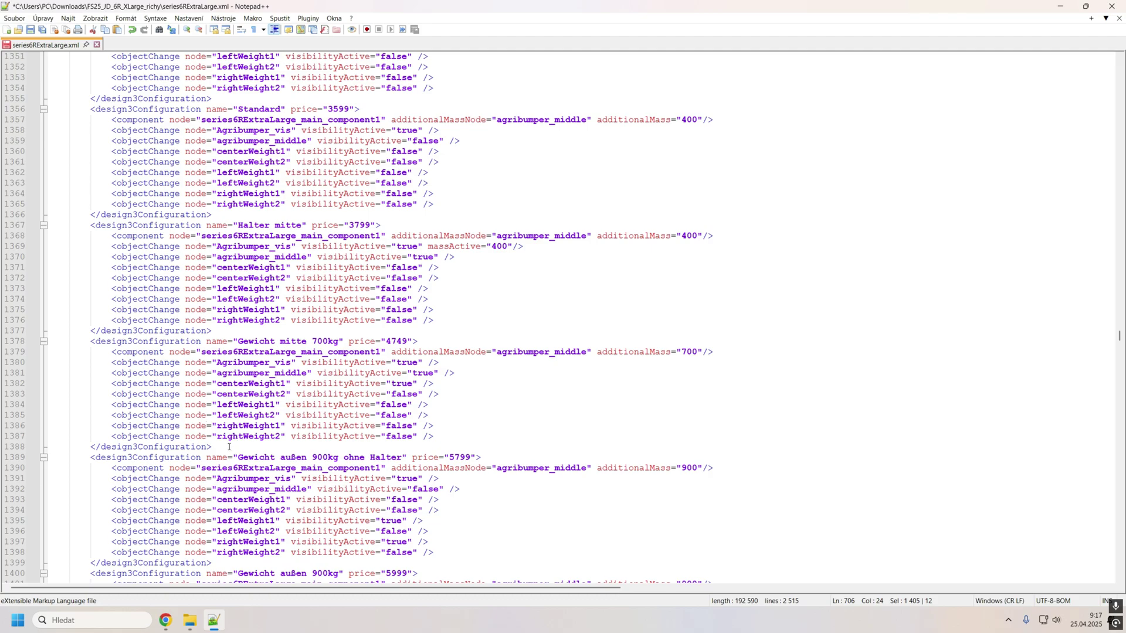
mouse_move(228, 447)
left_mouse_down()
mouse_move(48, 56)
mouse_move(48, 383)
left_mouse_up()
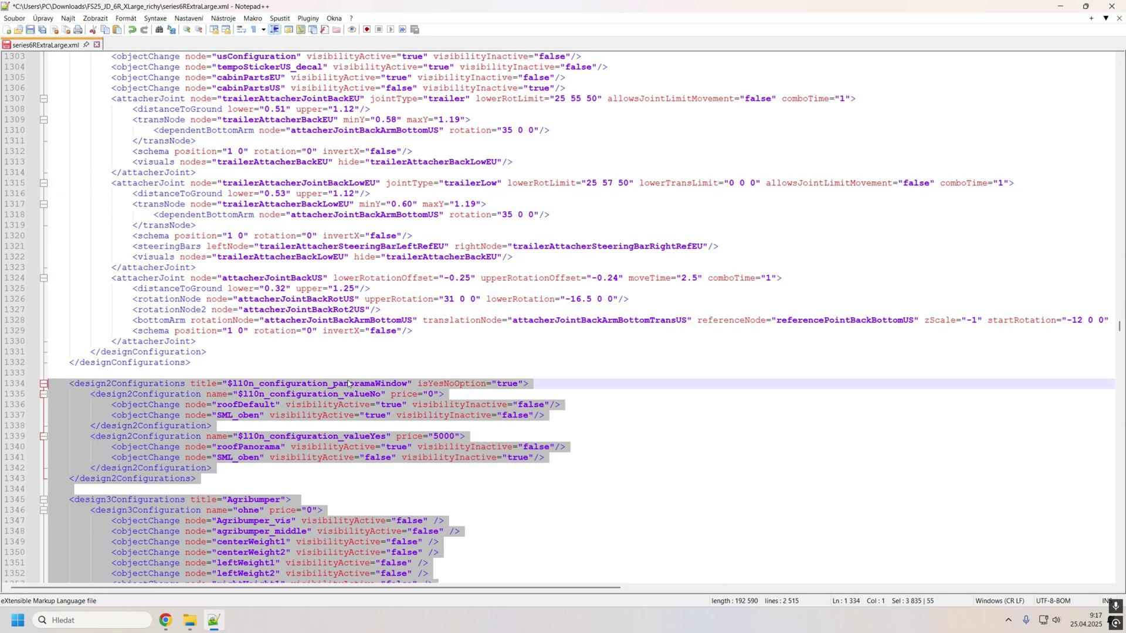
left_click(323, 362)
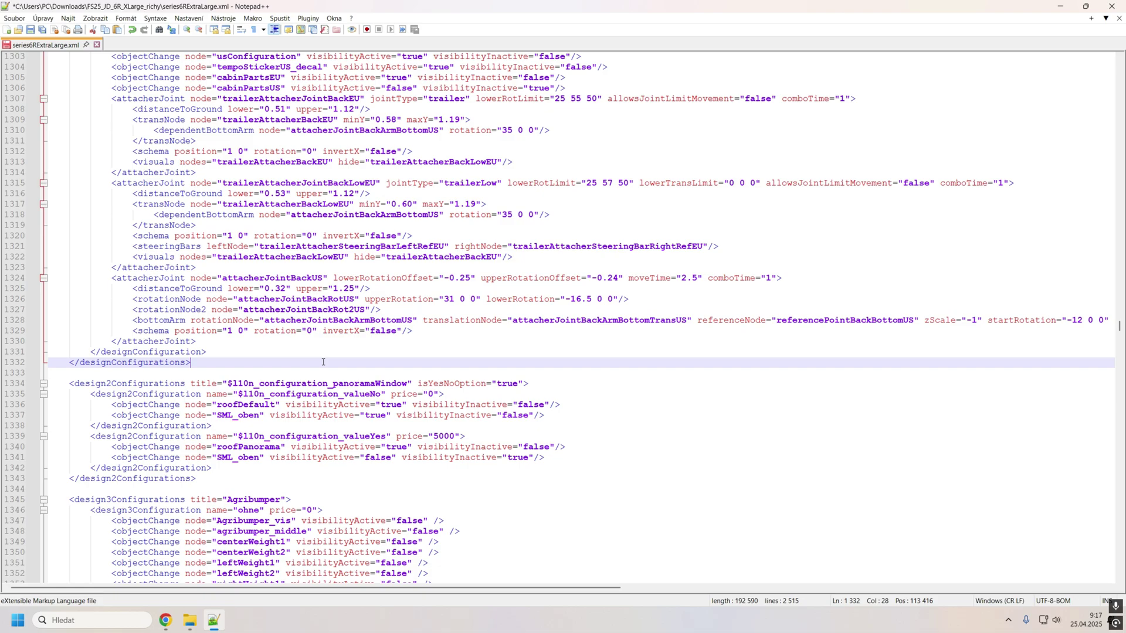
scroll(284, 389, "down", 7)
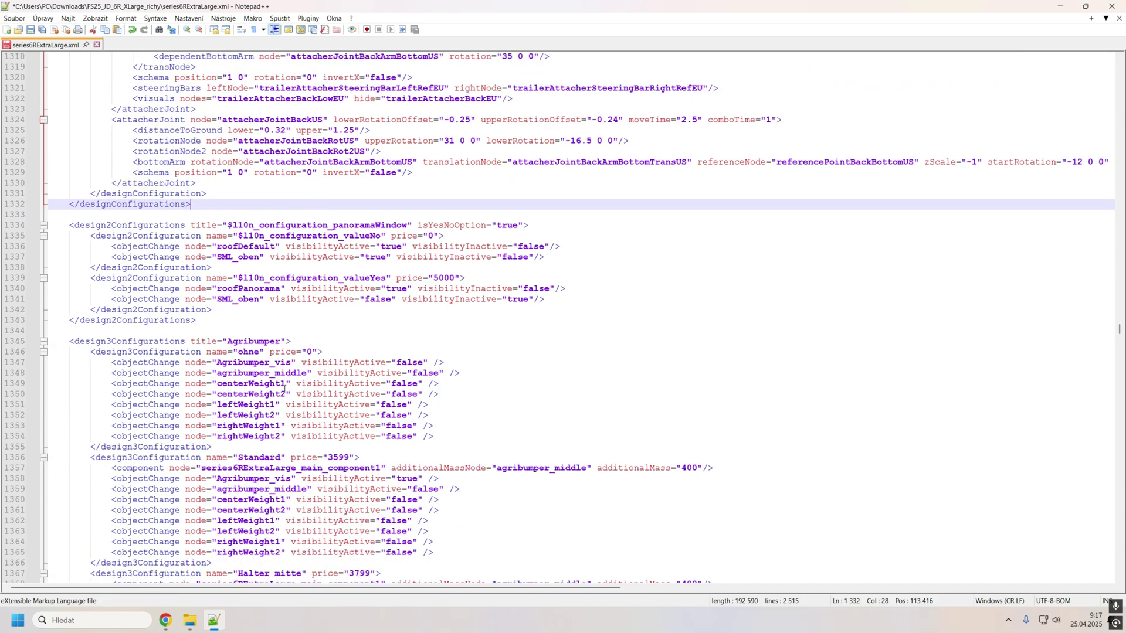
scroll(317, 399, "down", 4)
scroll(358, 410, "down", 7)
scroll(404, 430, "down", 5)
scroll(403, 431, "down", 9)
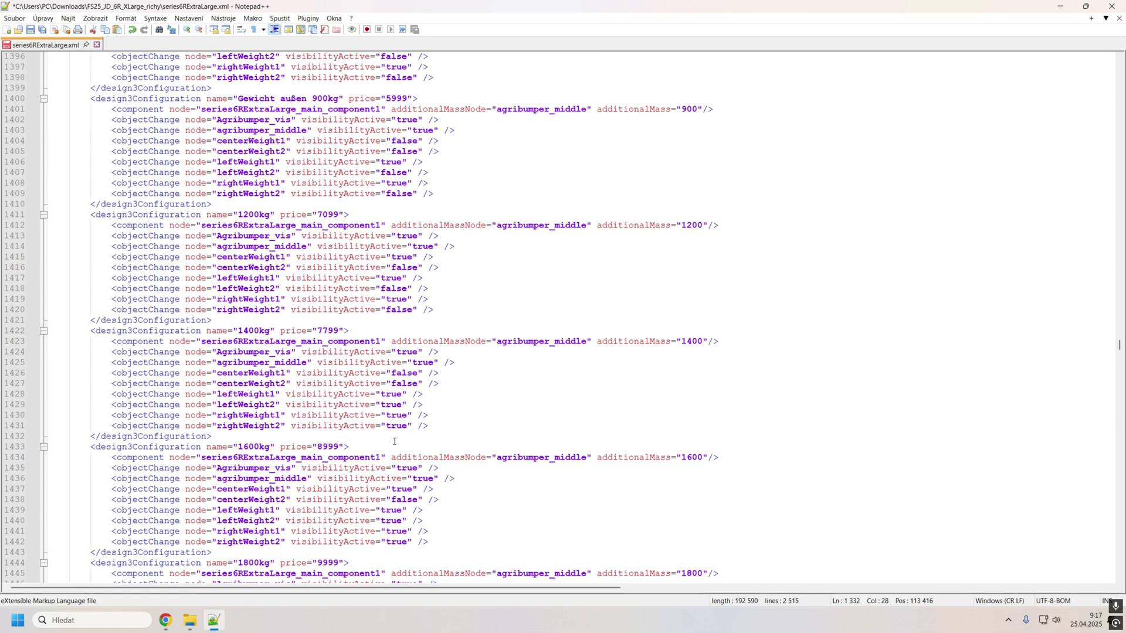
scroll(401, 435, "down", 11)
scroll(397, 437, "down", 7)
scroll(394, 441, "down", 11)
scroll(393, 440, "down", 10)
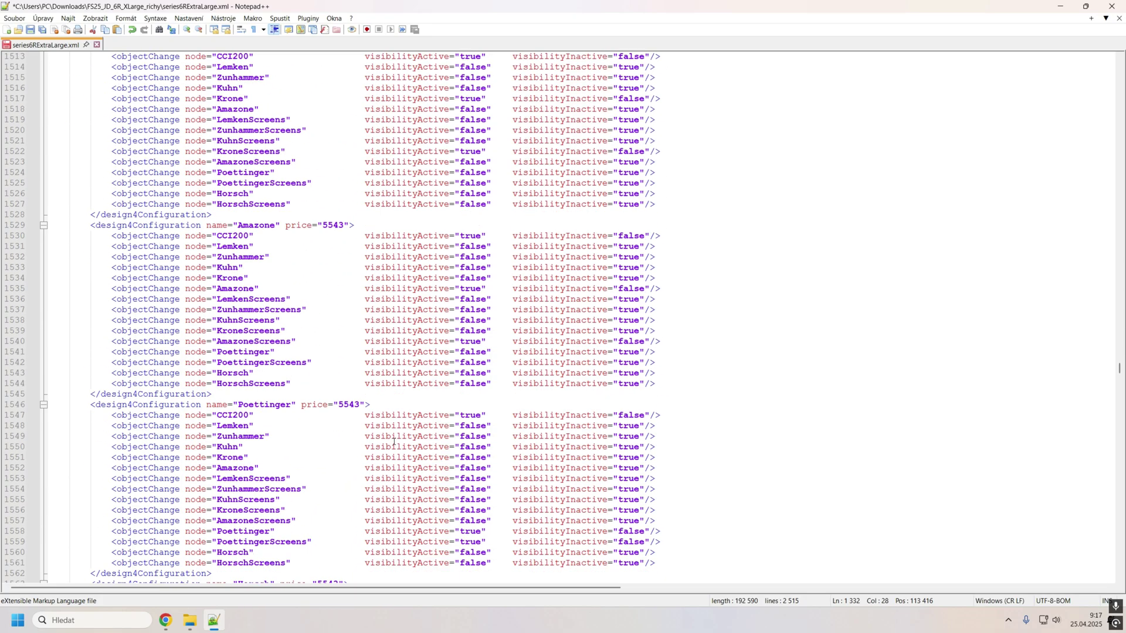
scroll(394, 440, "down", 6)
scroll(395, 439, "down", 14)
scroll(395, 438, "down", 7)
scroll(392, 434, "down", 18)
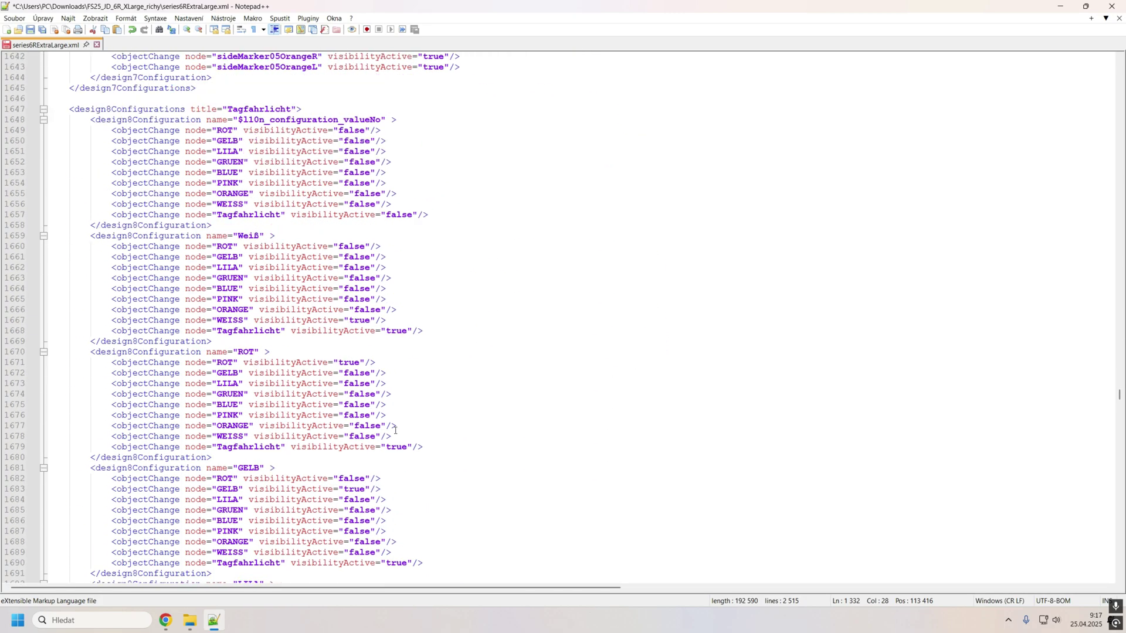
scroll(388, 429, "down", 16)
scroll(383, 422, "down", 16)
scroll(379, 417, "down", 8)
scroll(378, 417, "down", 13)
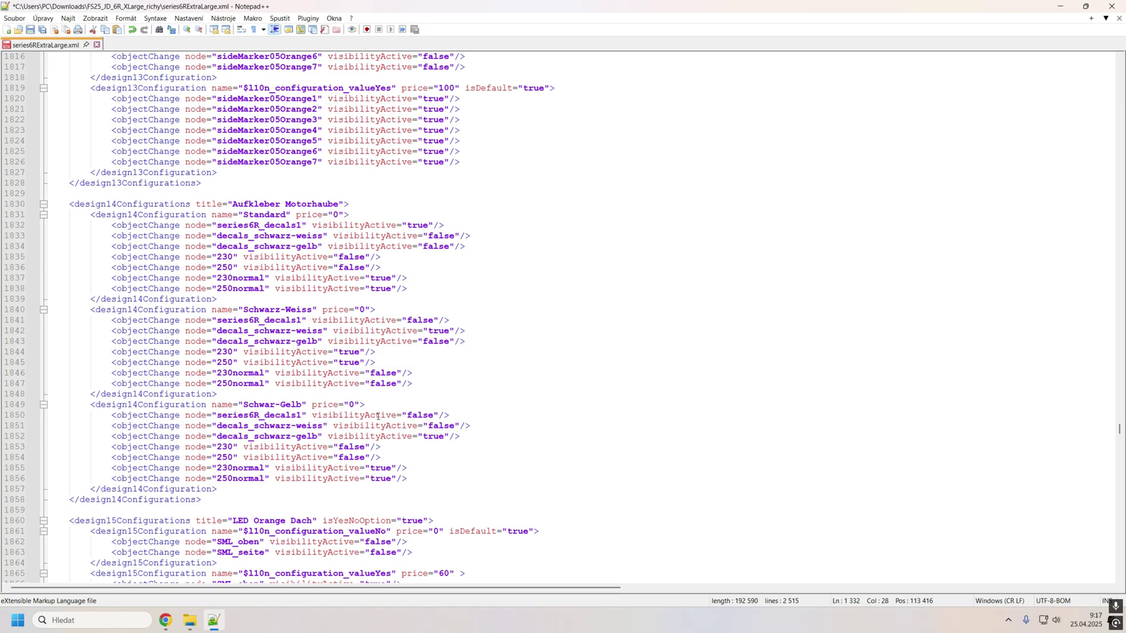
scroll(378, 417, "down", 13)
scroll(379, 417, "down", 13)
scroll(379, 417, "down", 12)
scroll(379, 417, "down", 2)
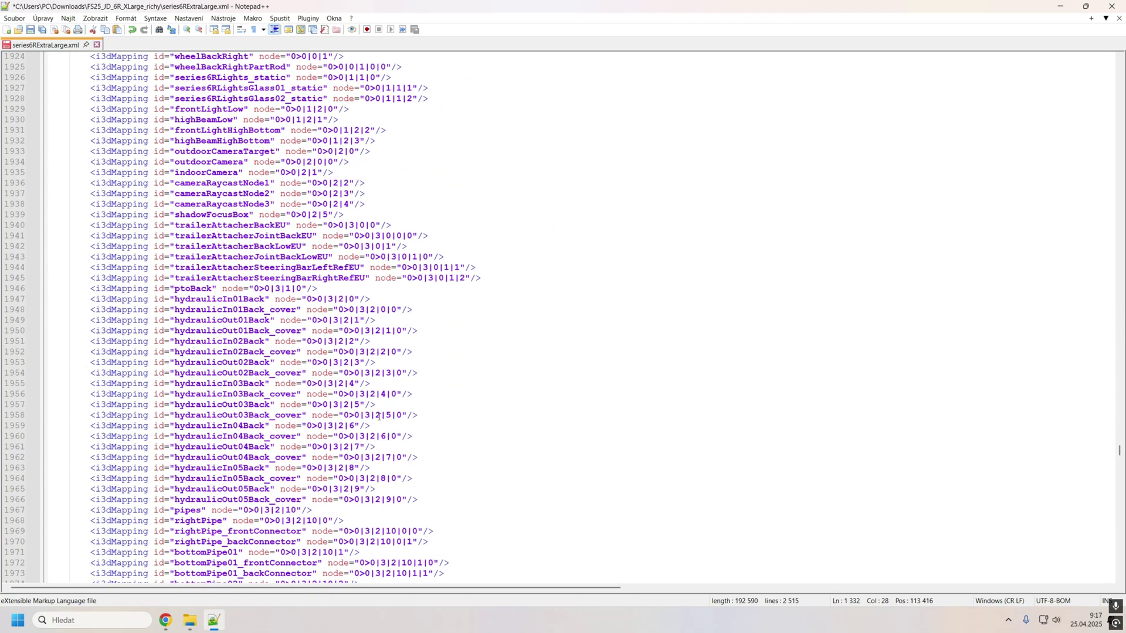
scroll(379, 417, "up", 12)
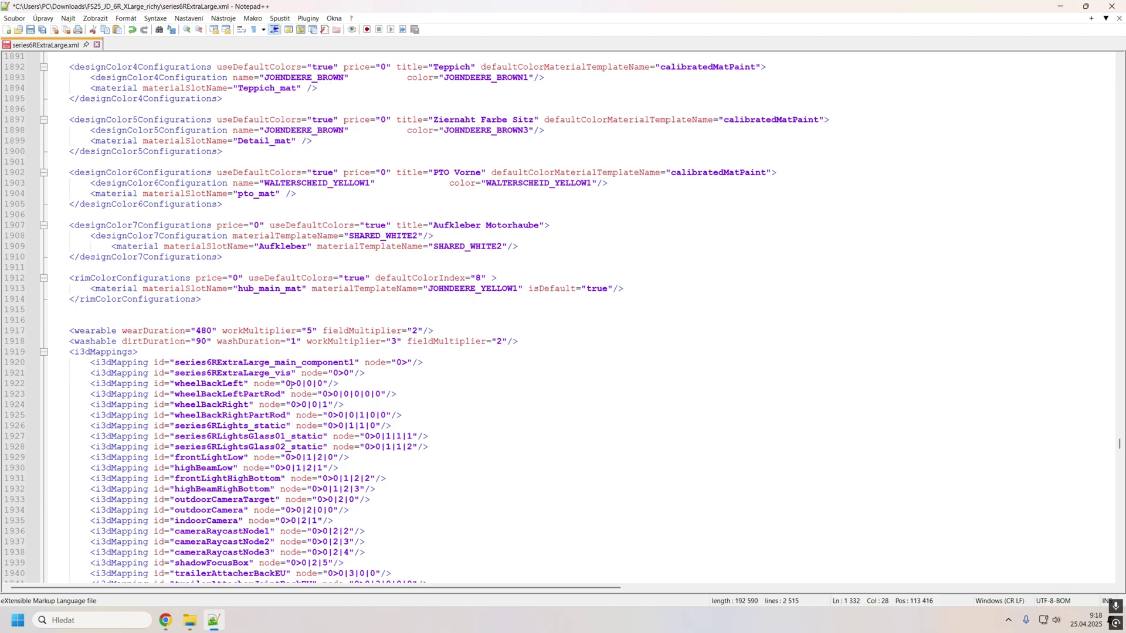
Step: Insert blank lines after the washable line, just above the i3dMappings list
left_click(526, 345)
key("Return")
key("Return")
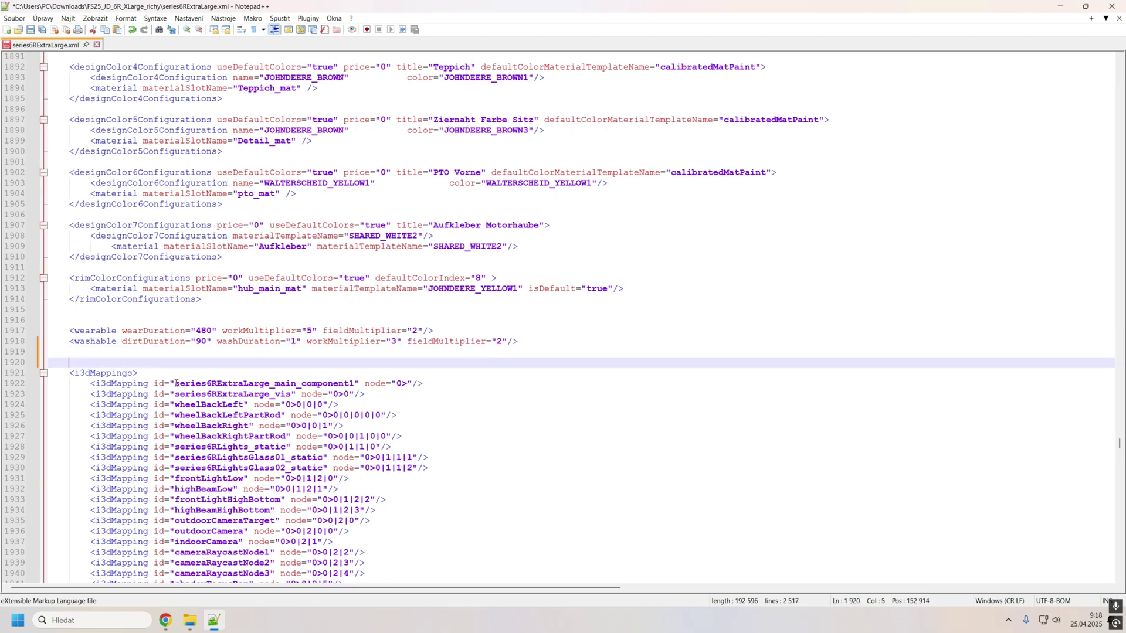
scroll(297, 333, "up", 6)
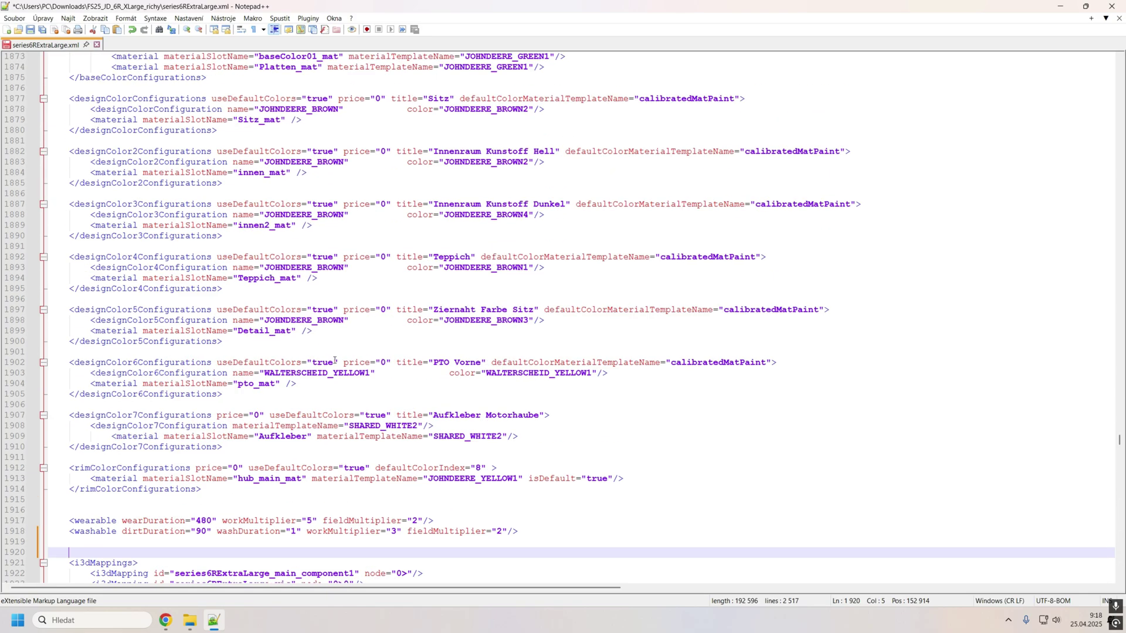
scroll(322, 346, "up", 14)
scroll(348, 360, "up", 3)
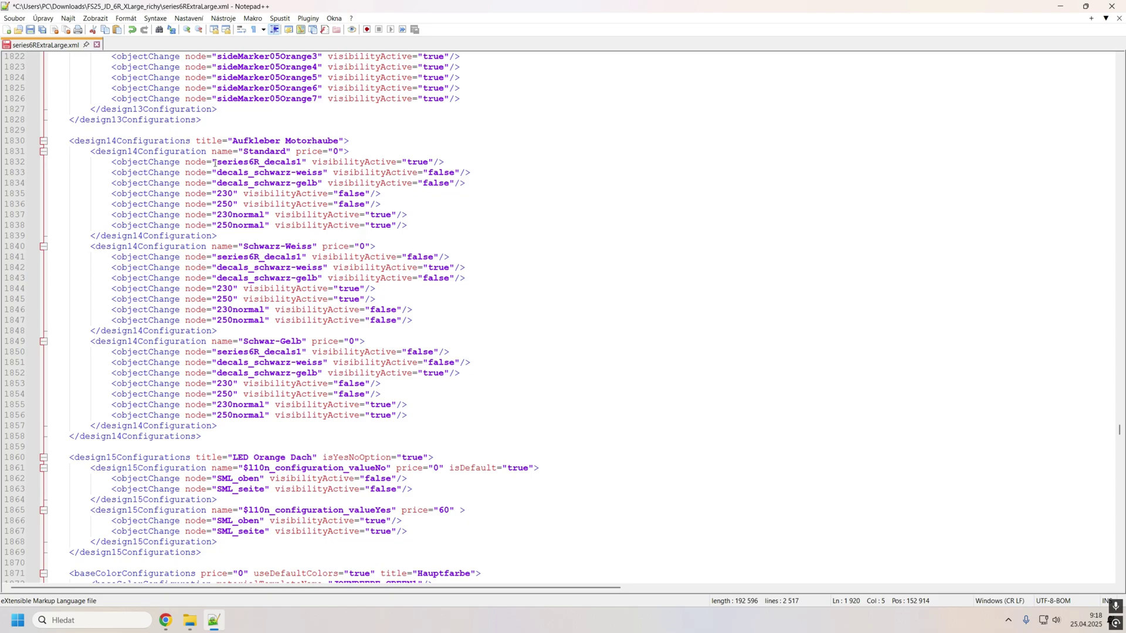
Step: Check where series6R_decals1 on line 1832 is used, then return to the mod folder
left_click(215, 163)
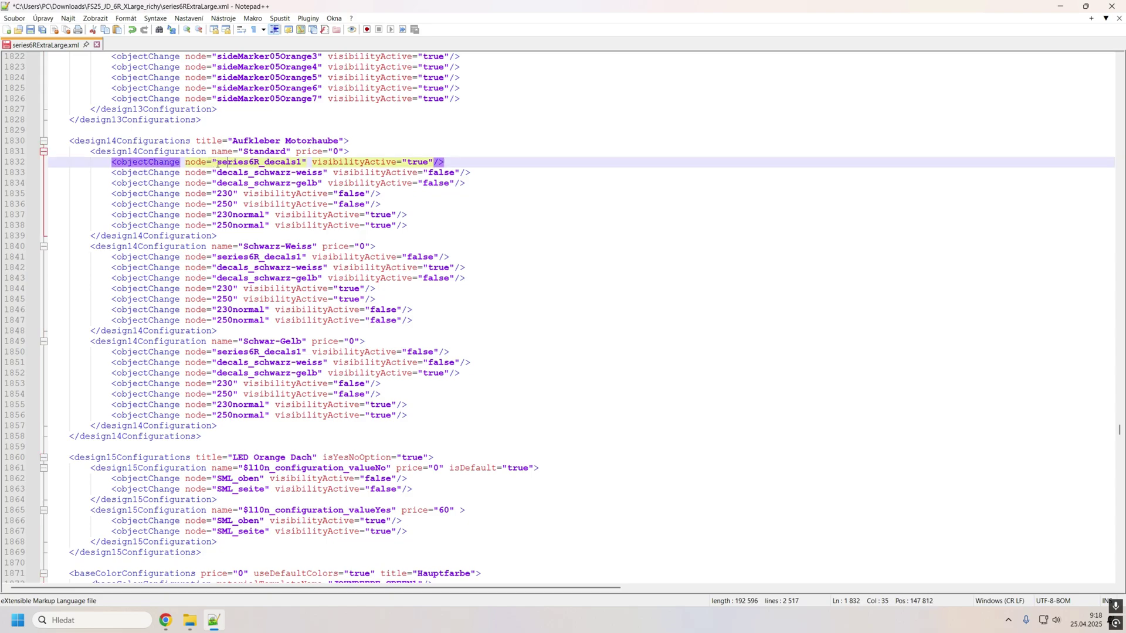
left_click_drag(217, 164, 302, 164)
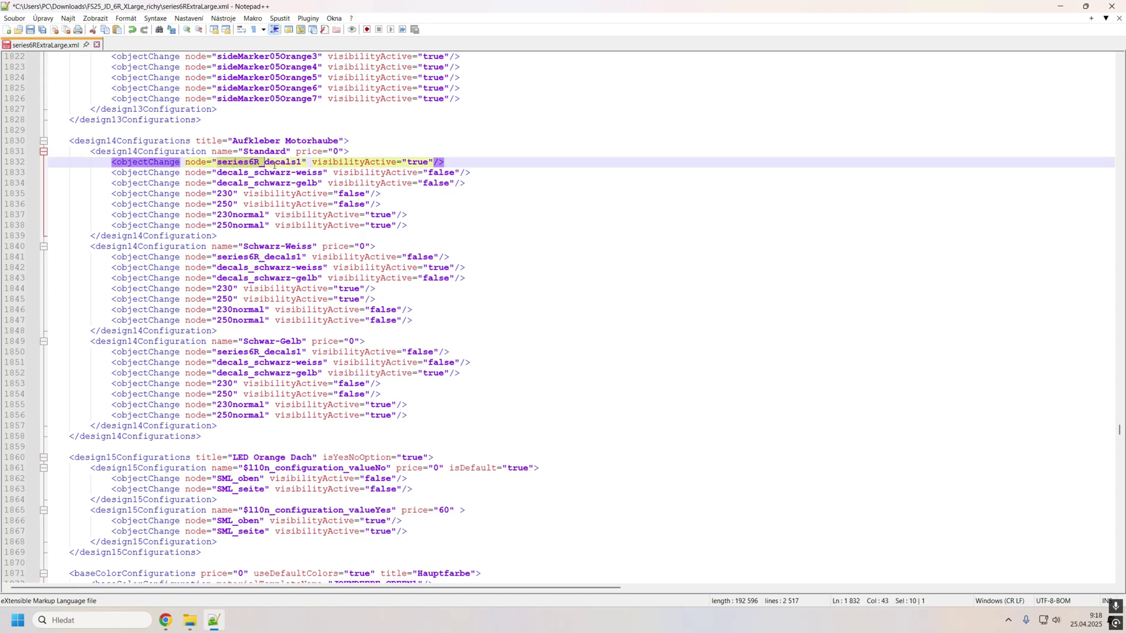
double_click(199, 163)
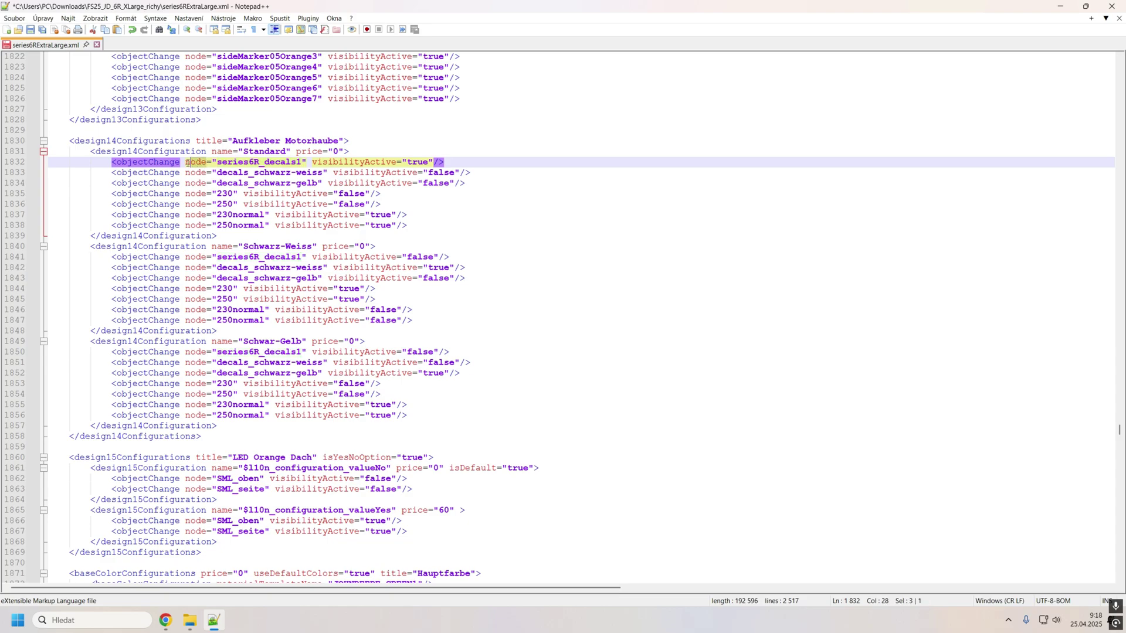
left_click(183, 621)
Step: Open series6RExtraLarge.i3d from the mod folder in GIANTS Editor
left_click(180, 257)
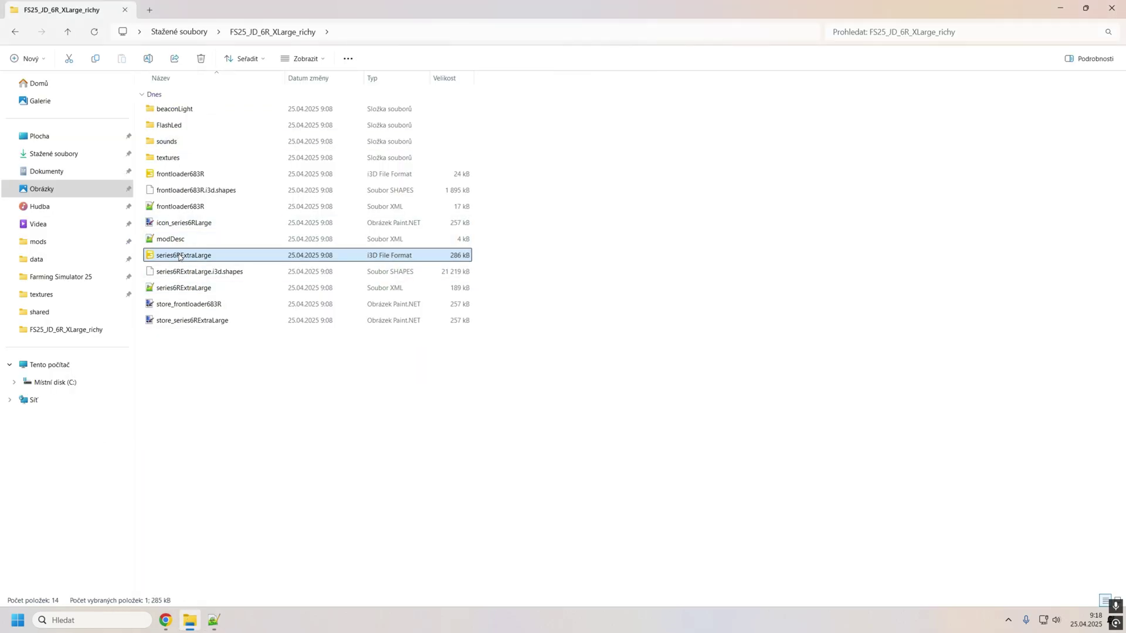
double_click(453, 283)
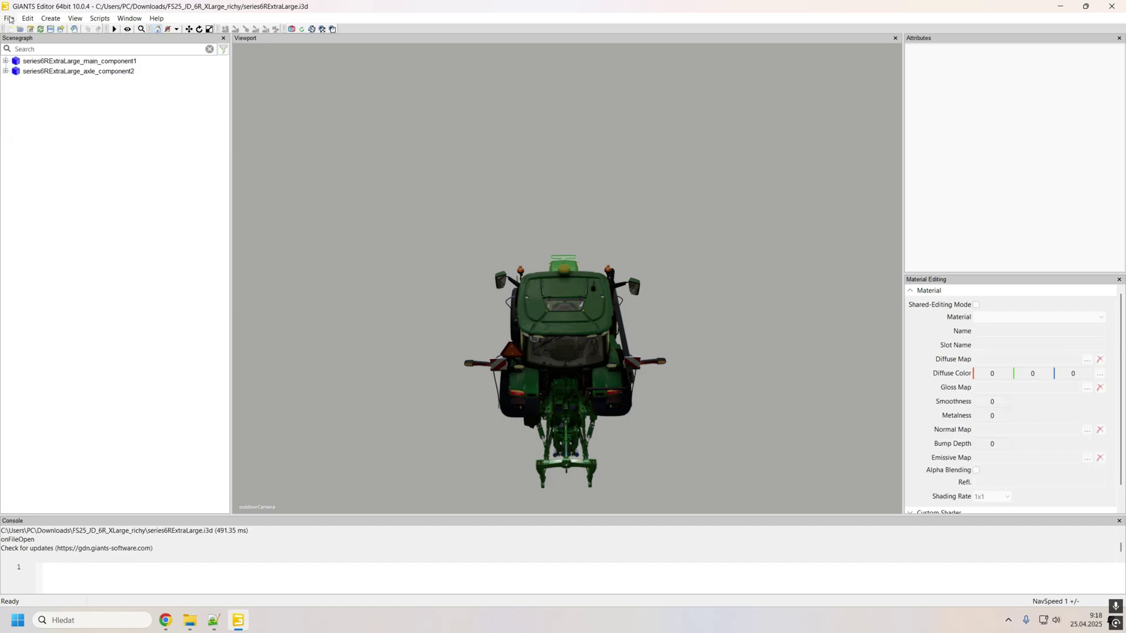
Step: Look through the File menu, then close the preferences window
left_click(9, 18)
mouse_move(37, 221)
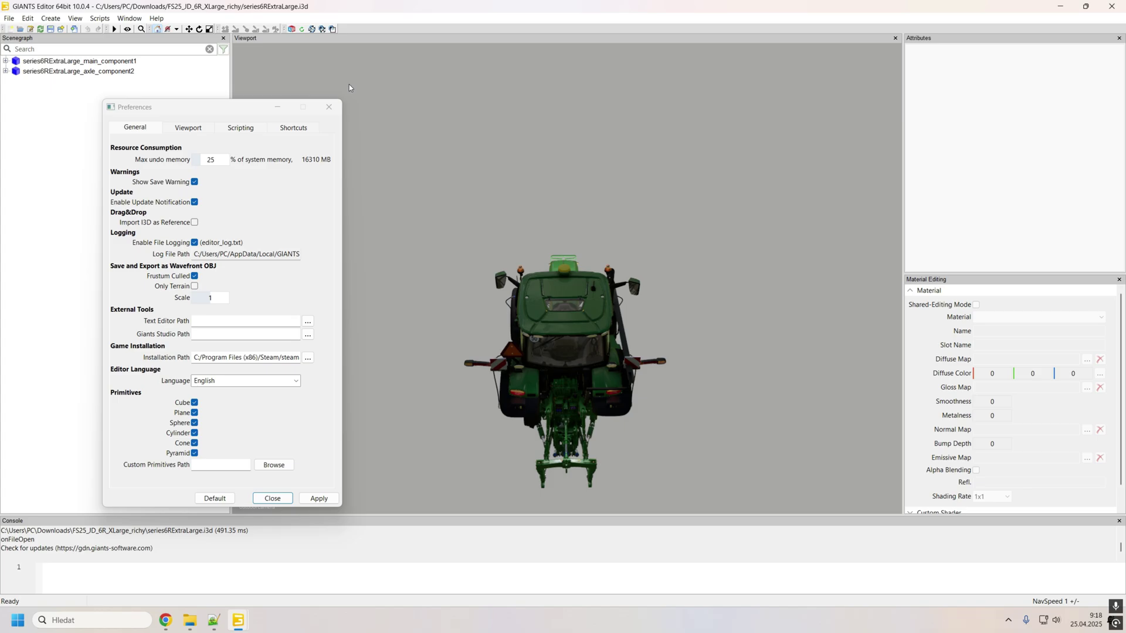
left_click(329, 106)
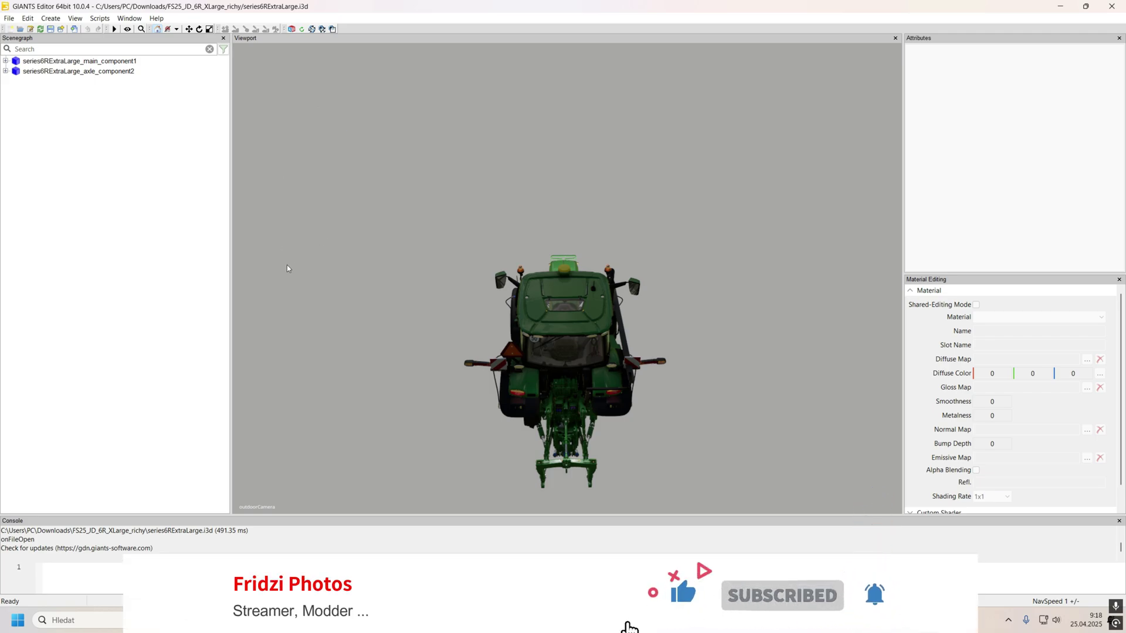
Step: Expand the scene tree down to cabin > seat and copy the seat's index path 0>0|6|1
left_click(5, 61)
left_click(15, 71)
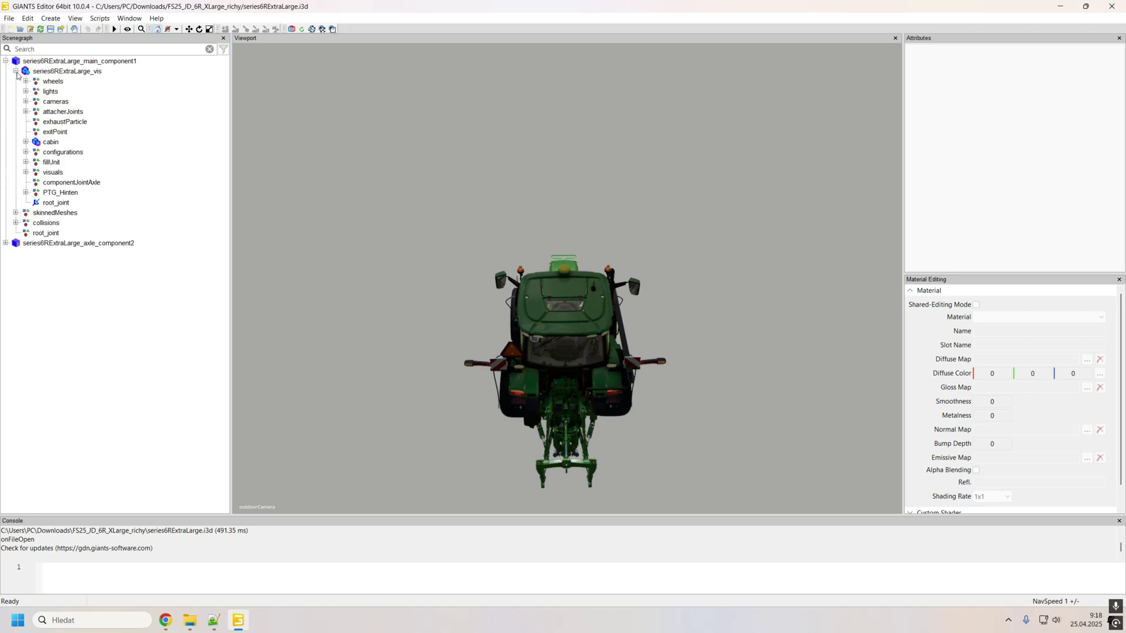
left_click(25, 111)
left_click(26, 182)
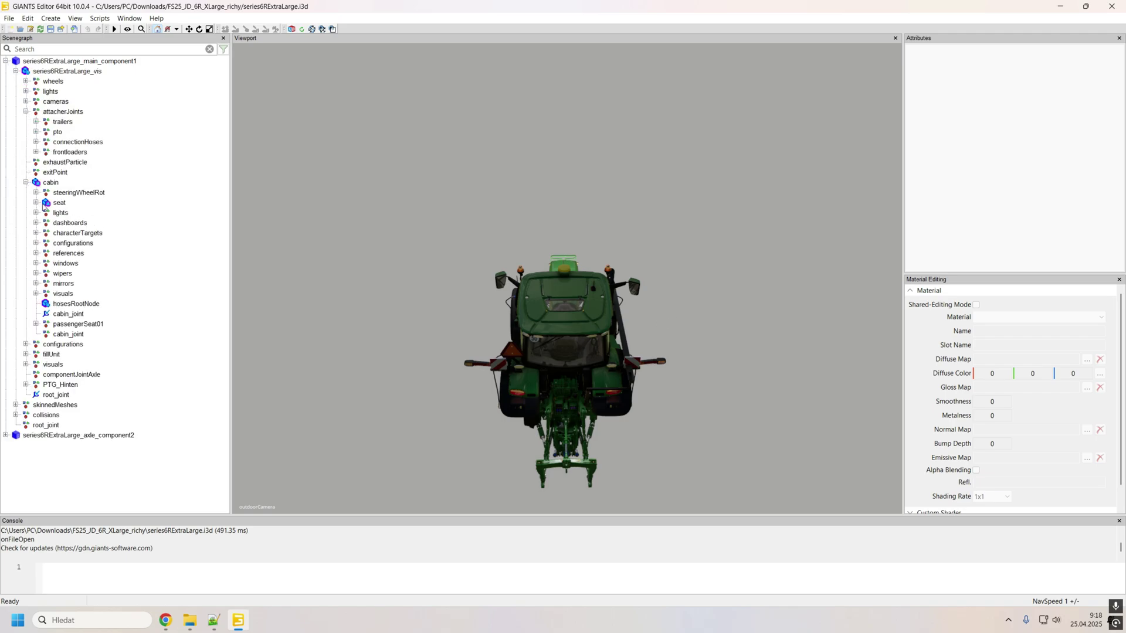
left_click(36, 202)
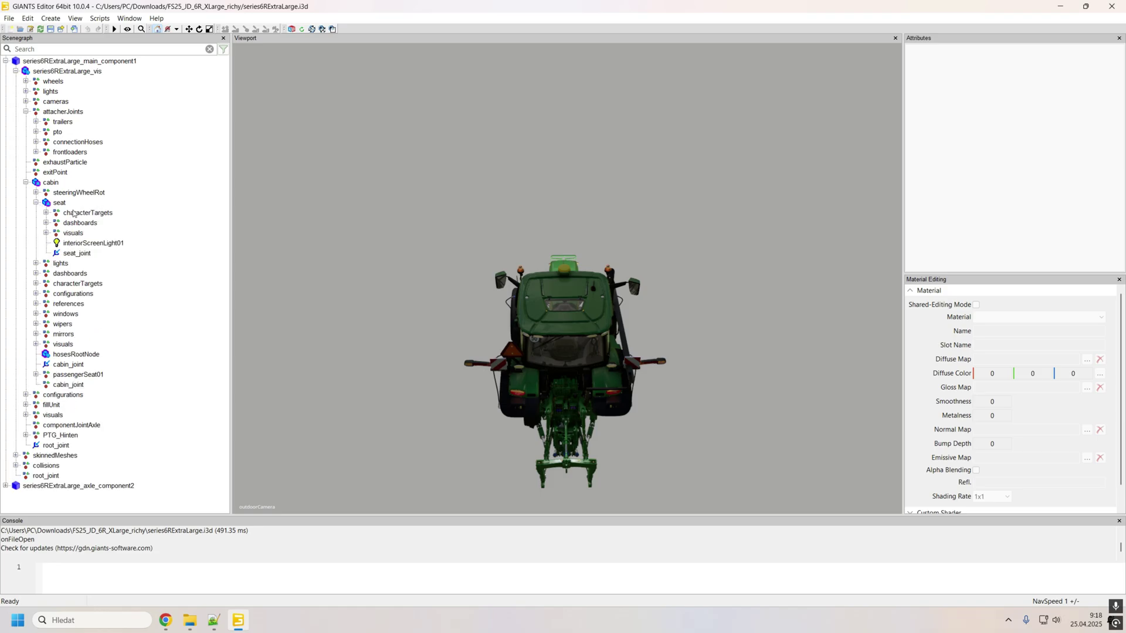
left_click(59, 202)
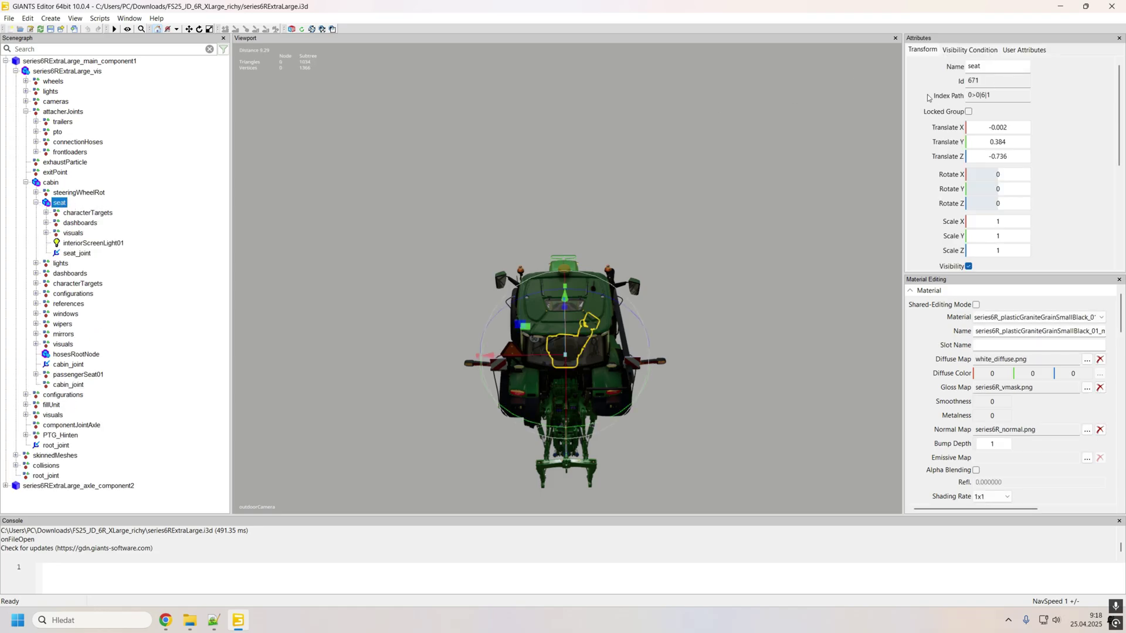
left_click(1002, 100)
left_click_drag(1002, 101, 966, 101)
key("ctrl+c")
left_click(214, 621)
mouse_move(238, 621)
left_click(295, 536)
Step: Search the vehicle XML for 0>0|6|1 and confirm line 2001 maps 'seat' to that node
left_click(214, 621)
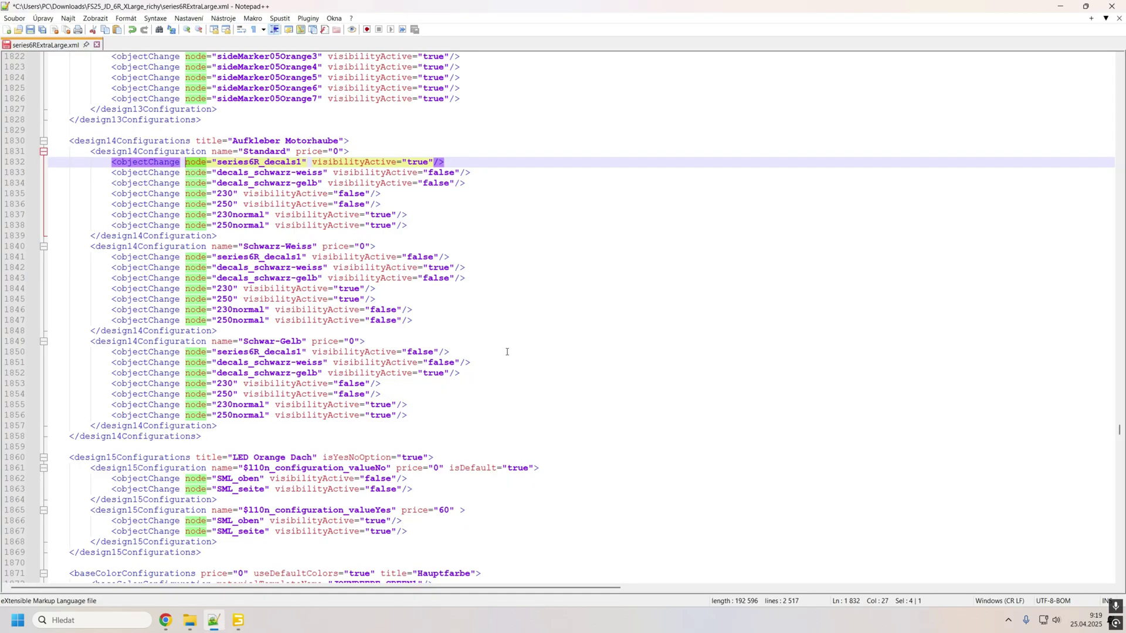
left_click(525, 336)
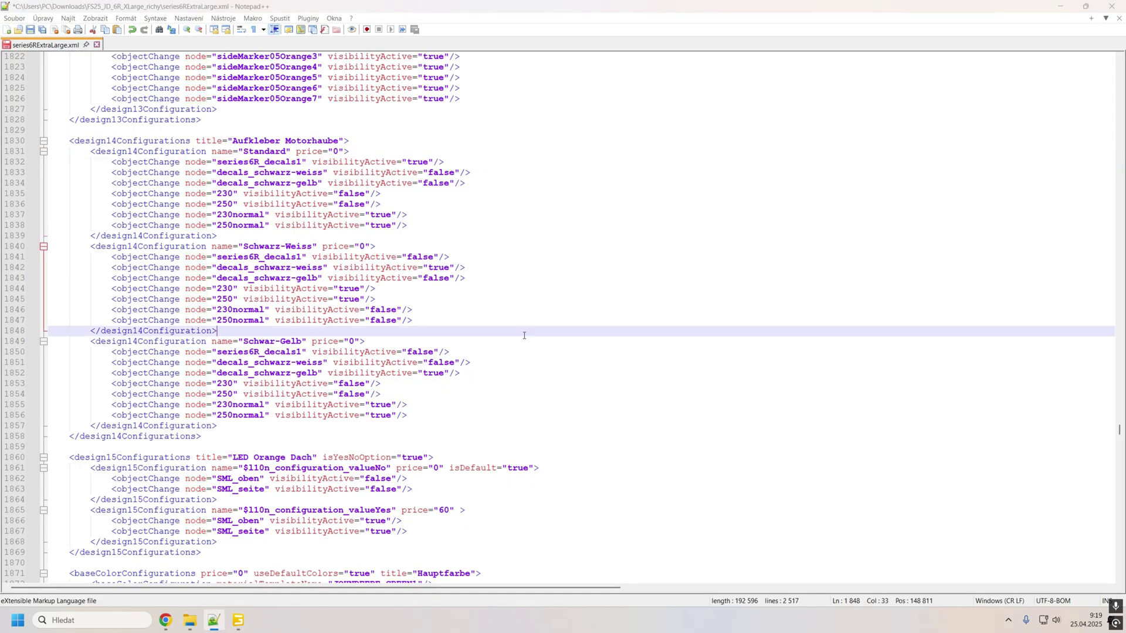
key("ctrl+f")
key("ctrl+v")
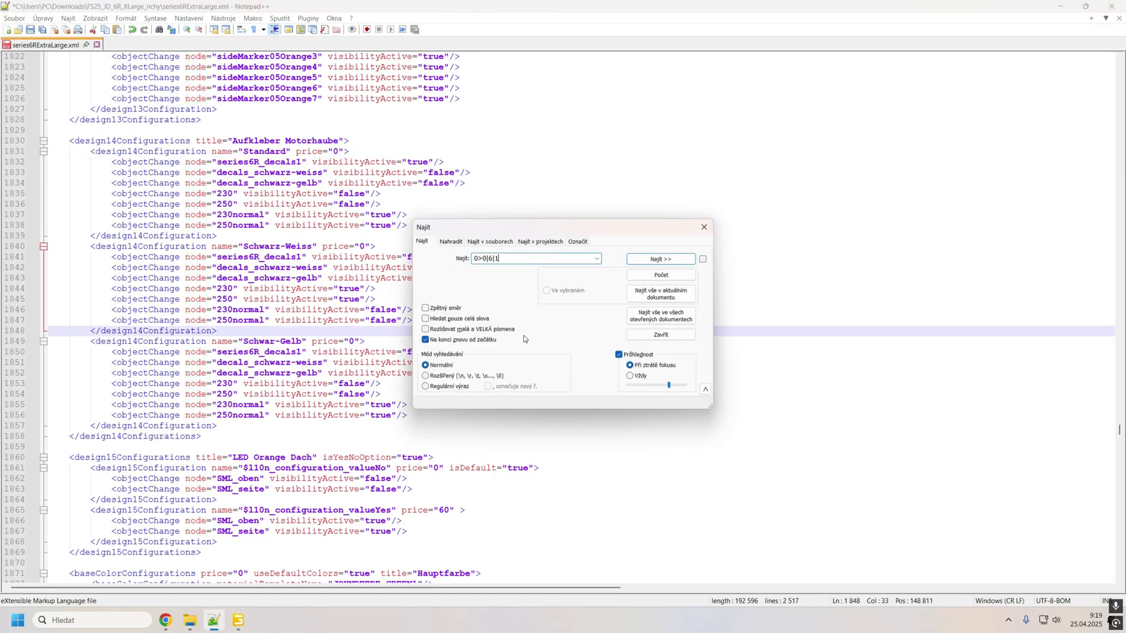
left_click_drag(526, 230, 625, 99)
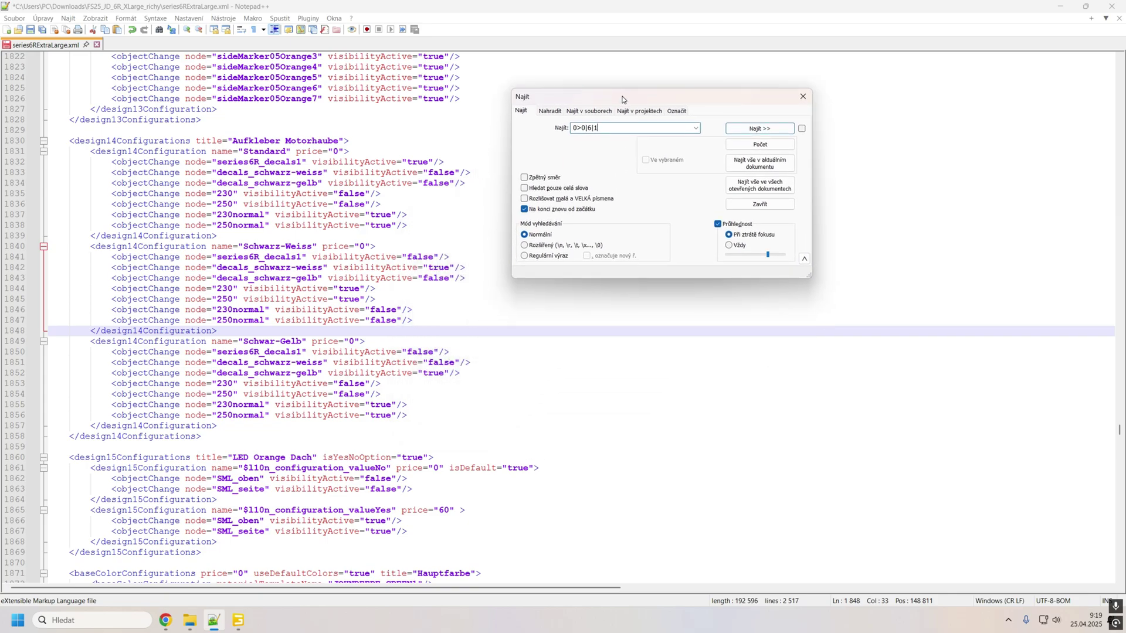
left_click(748, 130)
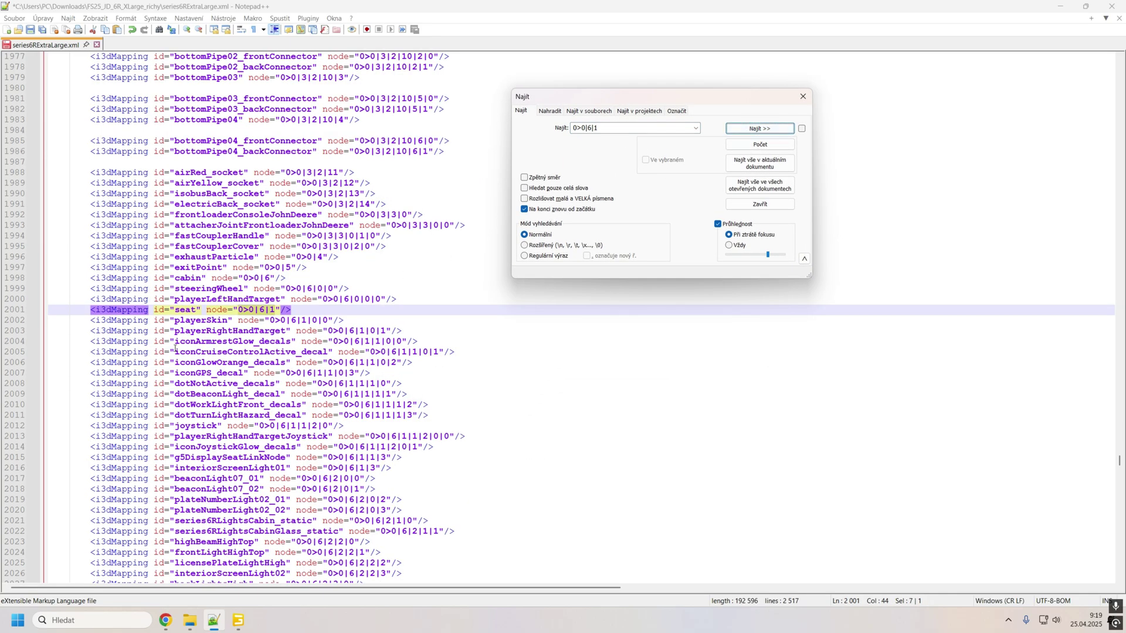
left_click_drag(277, 311, 240, 312)
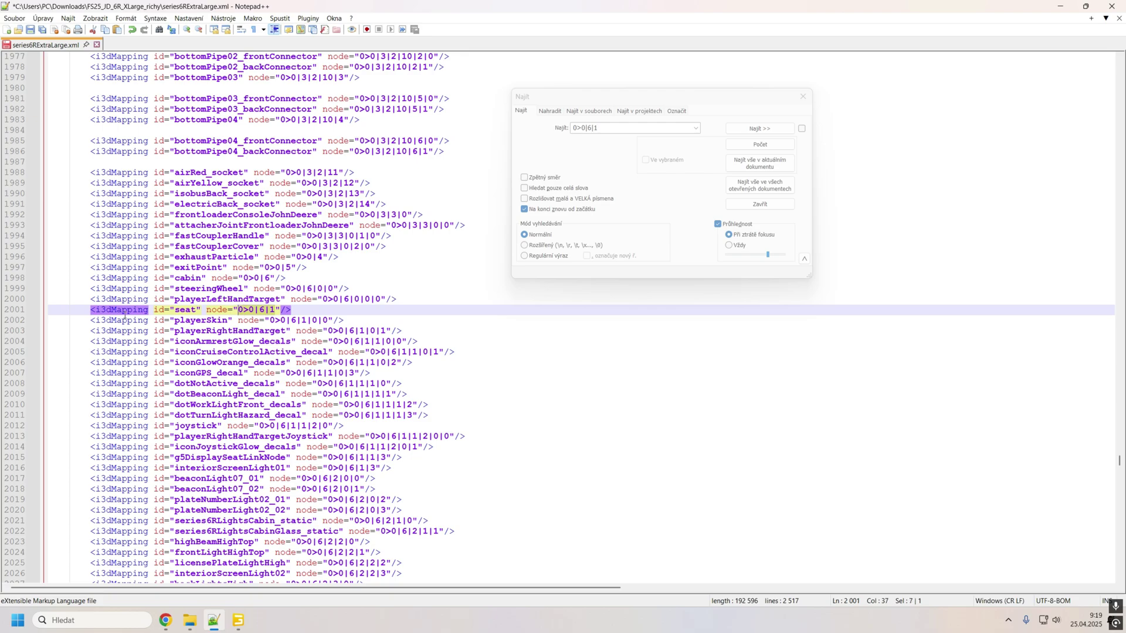
left_click_drag(176, 312, 198, 311)
mouse_move(96, 312)
left_mouse_down()
mouse_move(293, 310)
mouse_move(276, 311)
left_mouse_up()
left_click(292, 310)
left_click_drag(197, 311, 175, 311)
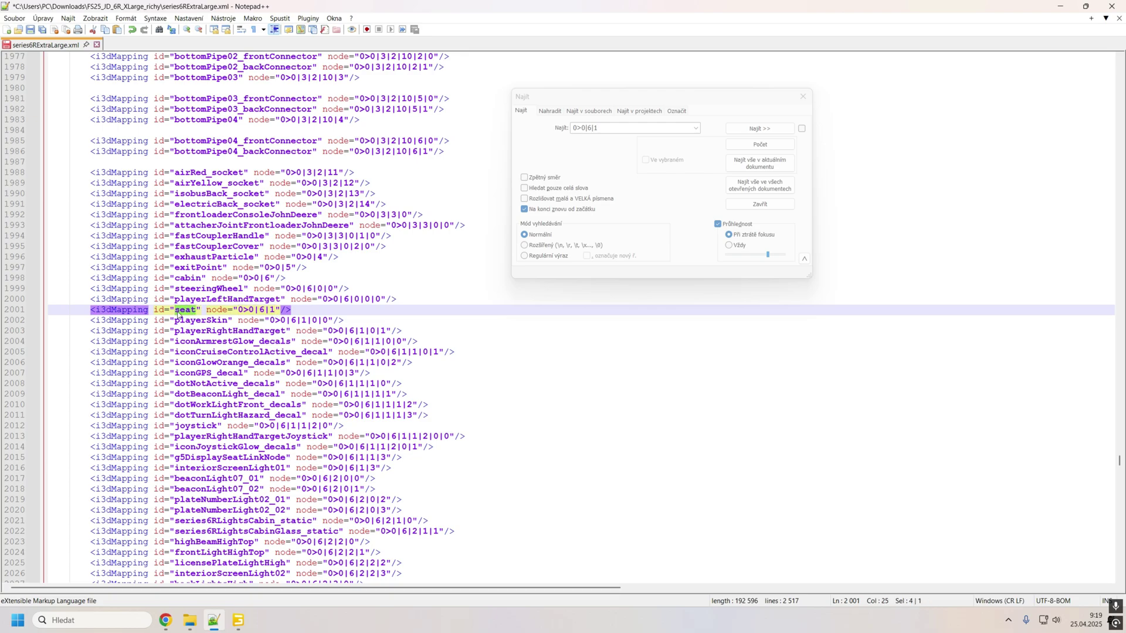
Step: Search the file for 'seat' and inspect the passenger seat mapping block
scroll(176, 352, "up", 5)
scroll(164, 410, "up", 11)
scroll(154, 440, "up", 11)
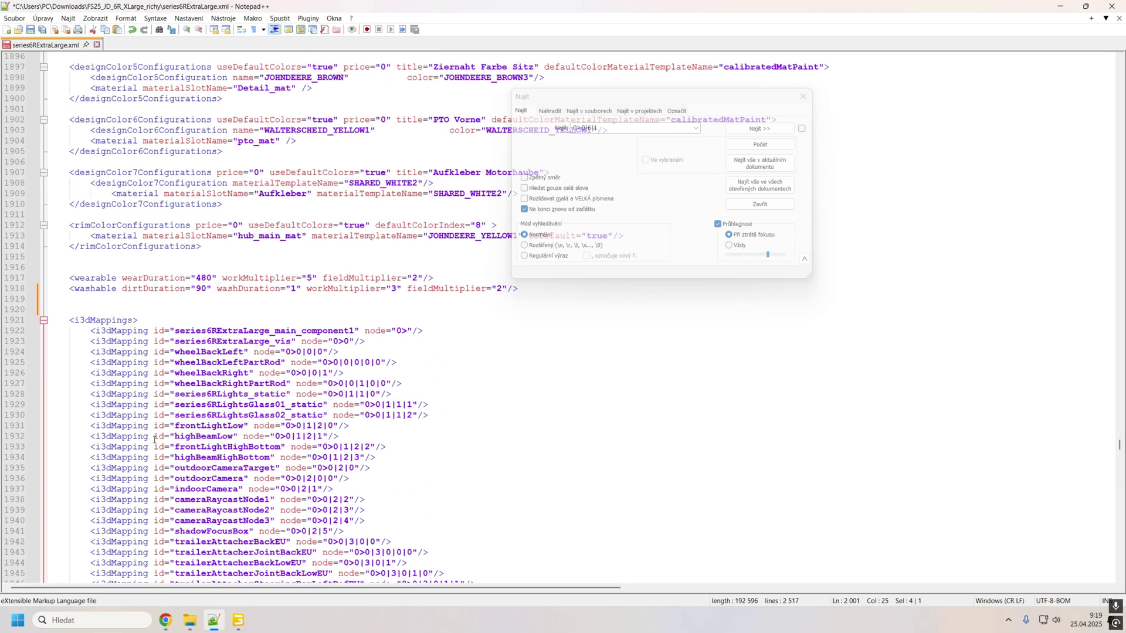
scroll(155, 440, "up", 10)
scroll(155, 440, "up", 10)
scroll(155, 440, "up", 10)
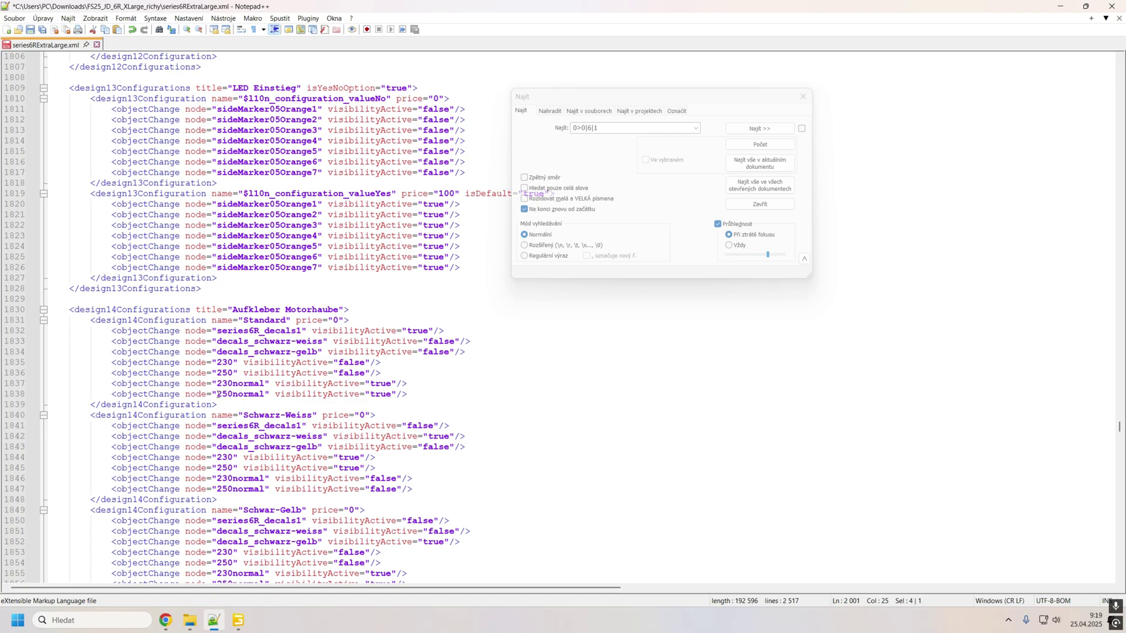
scroll(280, 406, "down", 12)
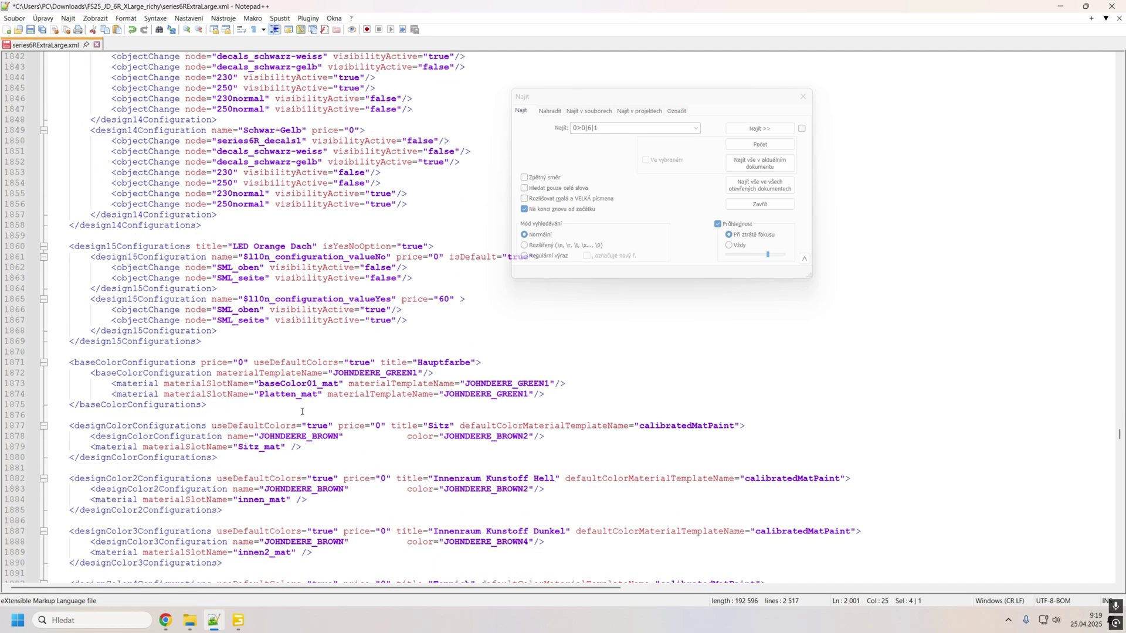
scroll(281, 406, "down", 11)
scroll(280, 406, "down", 12)
scroll(308, 405, "down", 11)
scroll(308, 405, "down", 6)
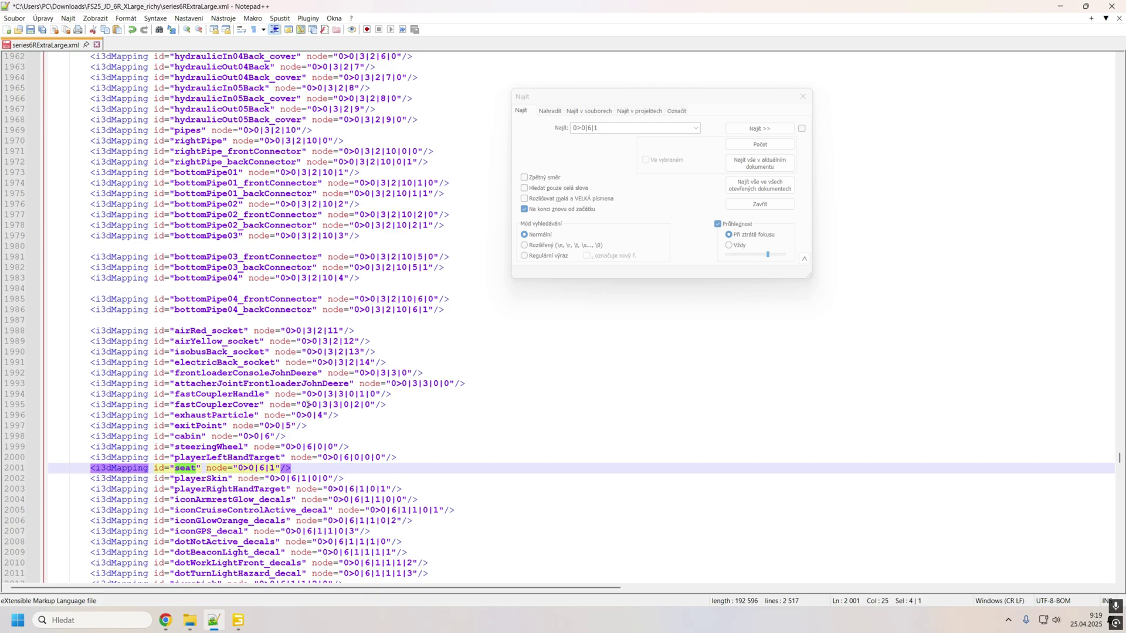
scroll(317, 413, "down", 3)
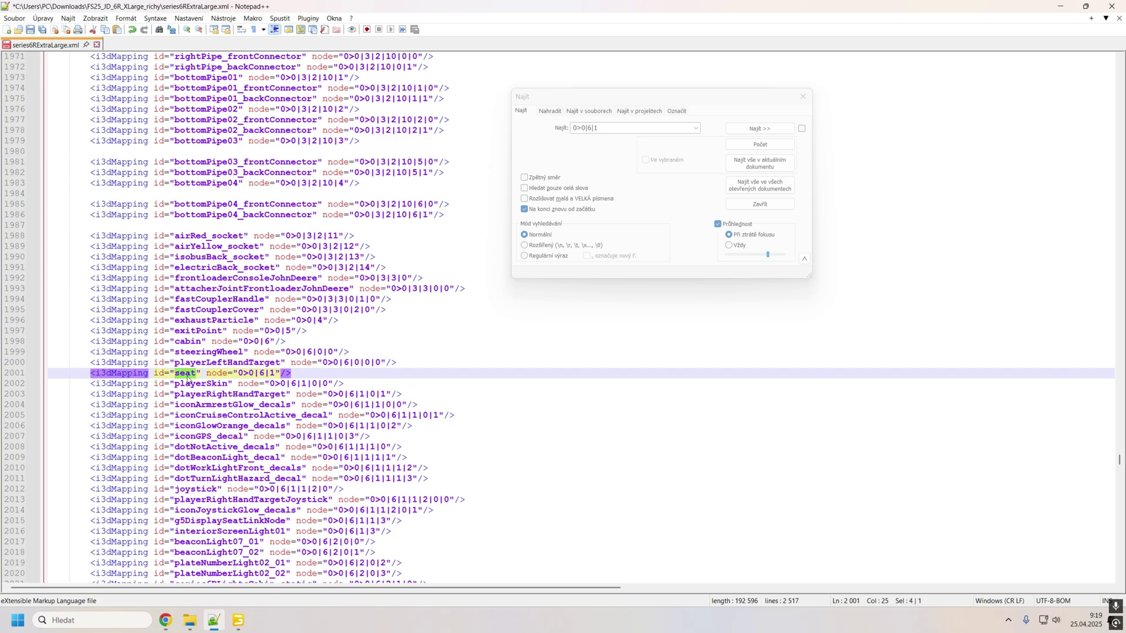
double_click(185, 376)
key("ctrl+f")
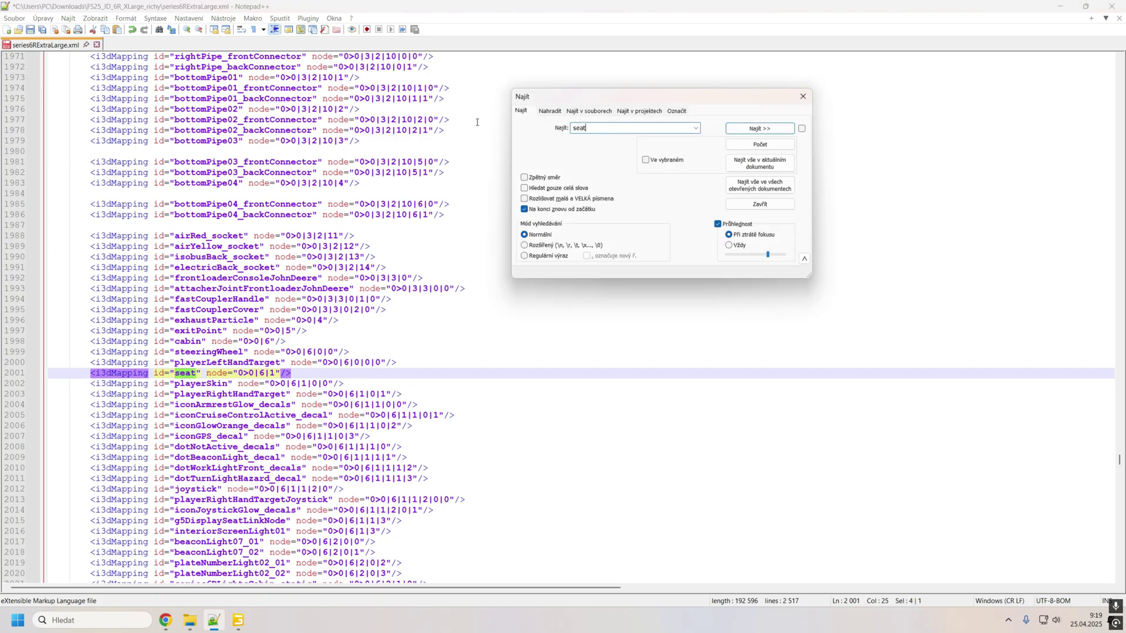
key("Return")
key("Return")
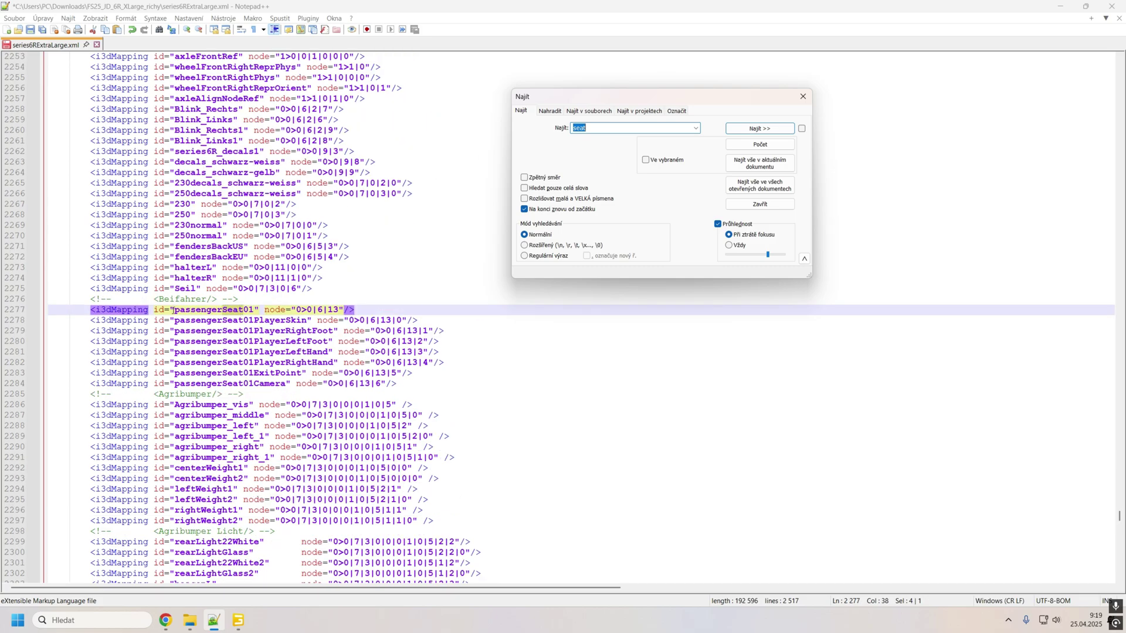
left_click_drag(409, 387, 201, 296)
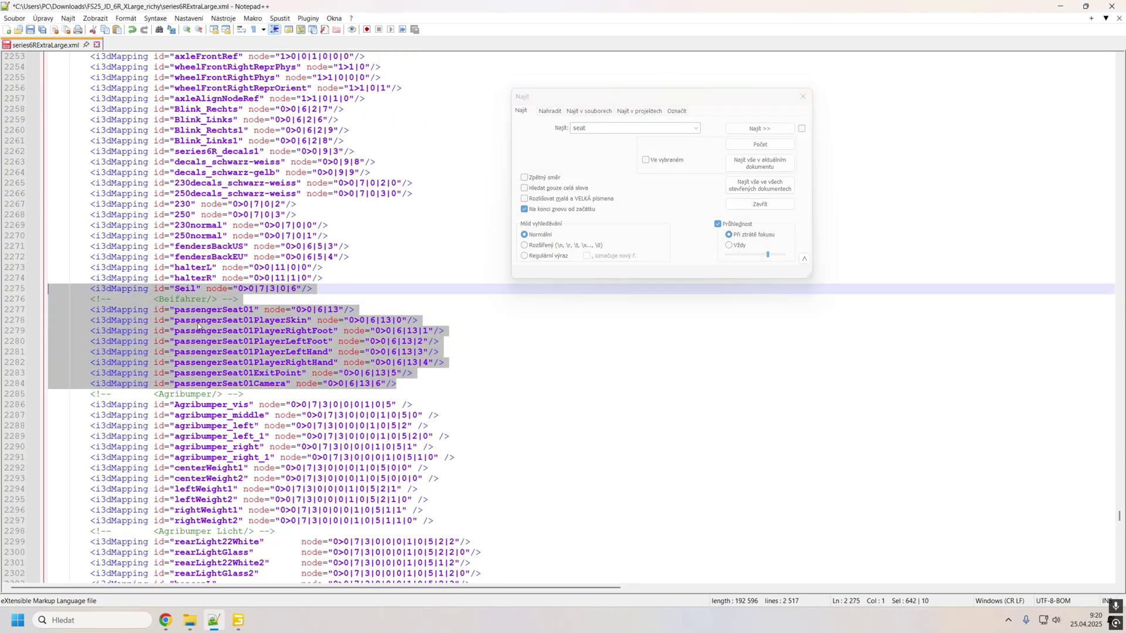
left_click(611, 351)
Step: Step through the remaining 'seat' matches in passengerSeats and the seat suspension settings on line 761
left_click(610, 126)
key("Return")
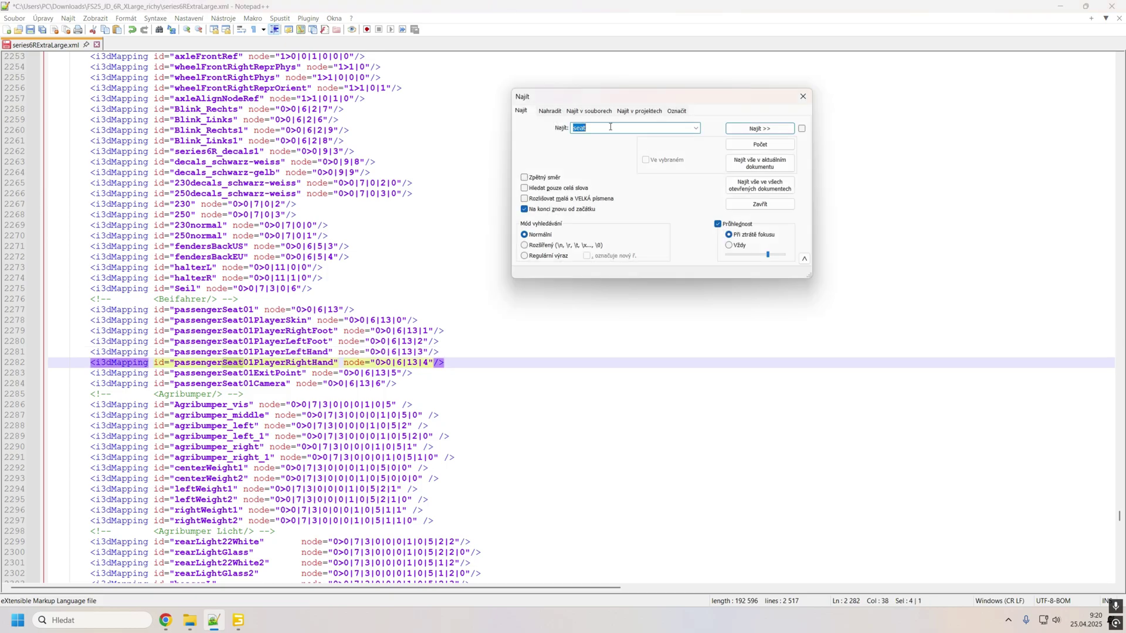
key("Return")
key("Return")
key("Return")
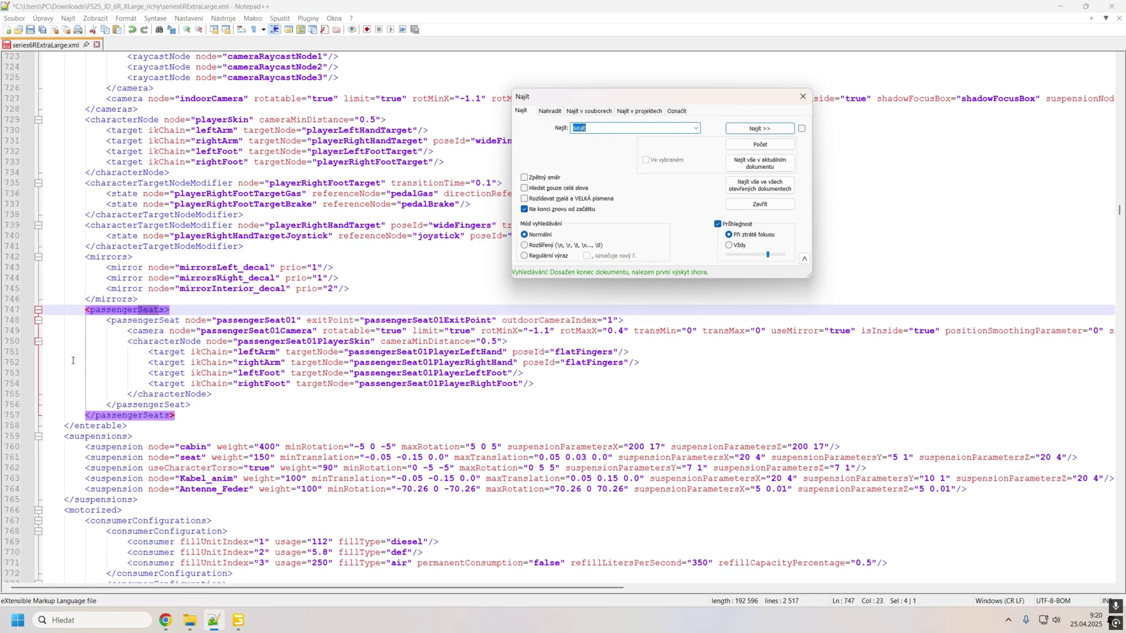
key("Return")
key("Return")
key("Return")
key("Return")
key("Return")
key("Return")
key("Return")
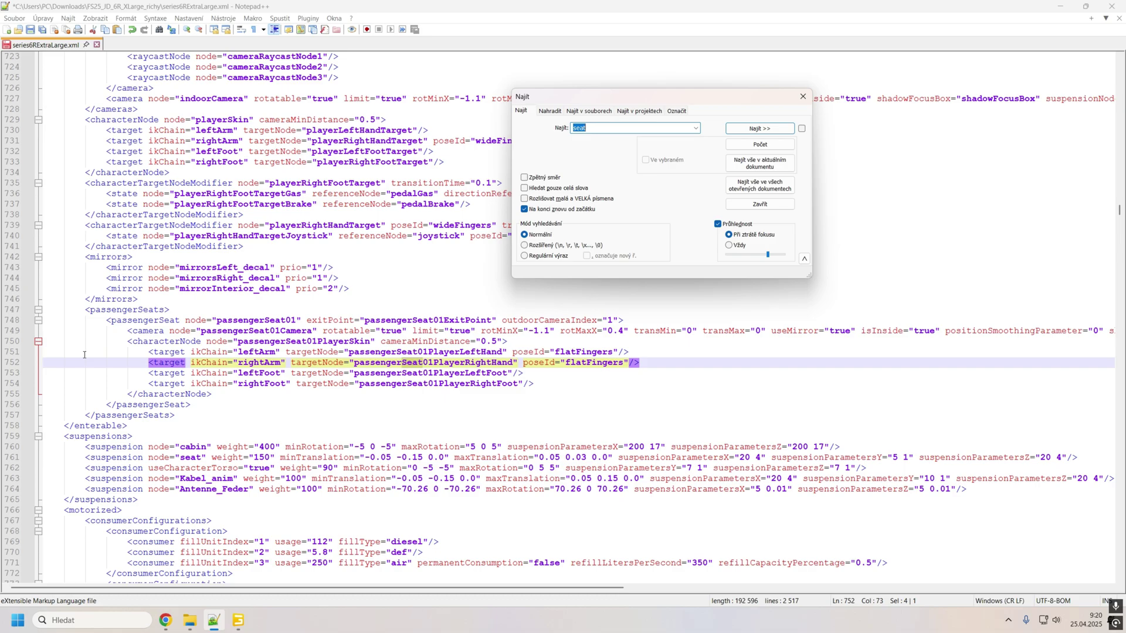
key("Return")
key("Return")
key("Return")
key("Return")
key("Return")
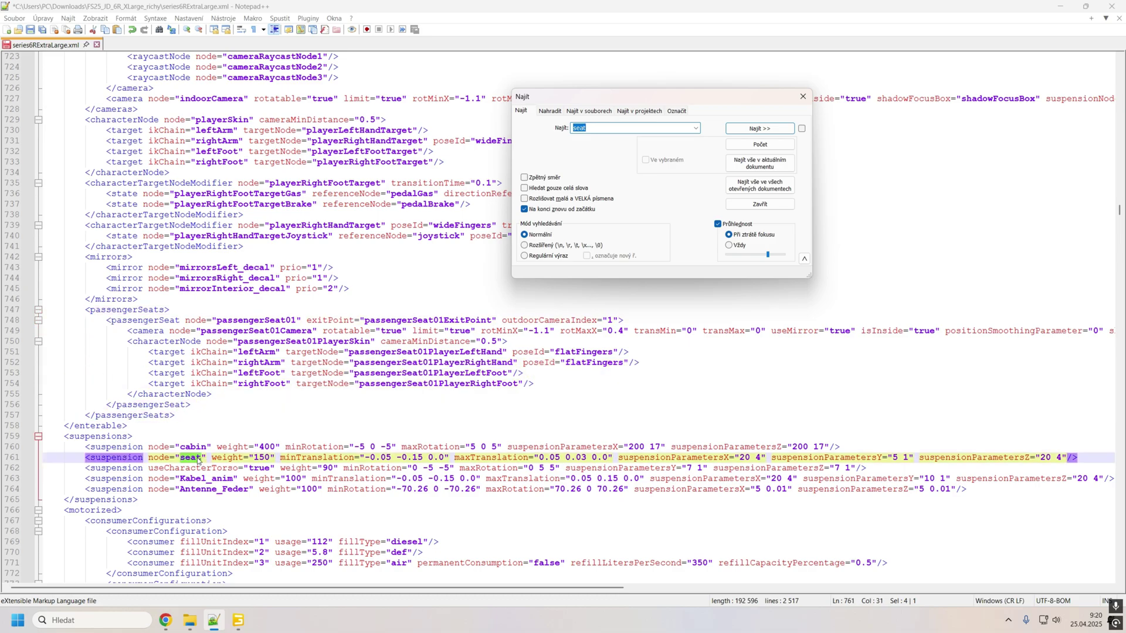
left_click_drag(81, 458, 376, 459)
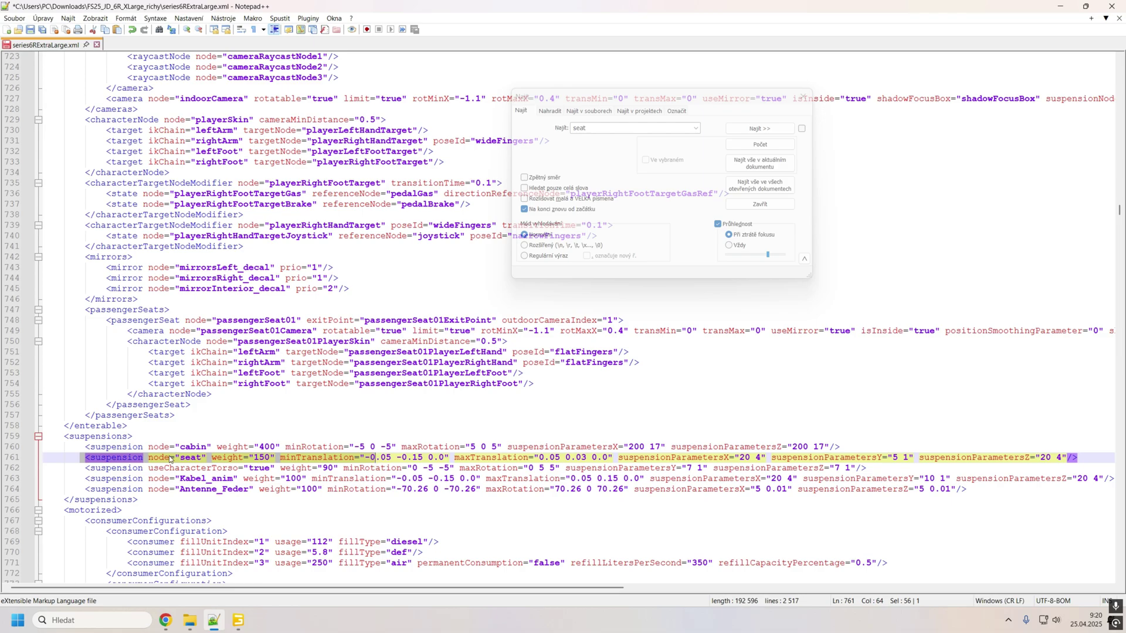
left_click_drag(180, 459, 202, 459)
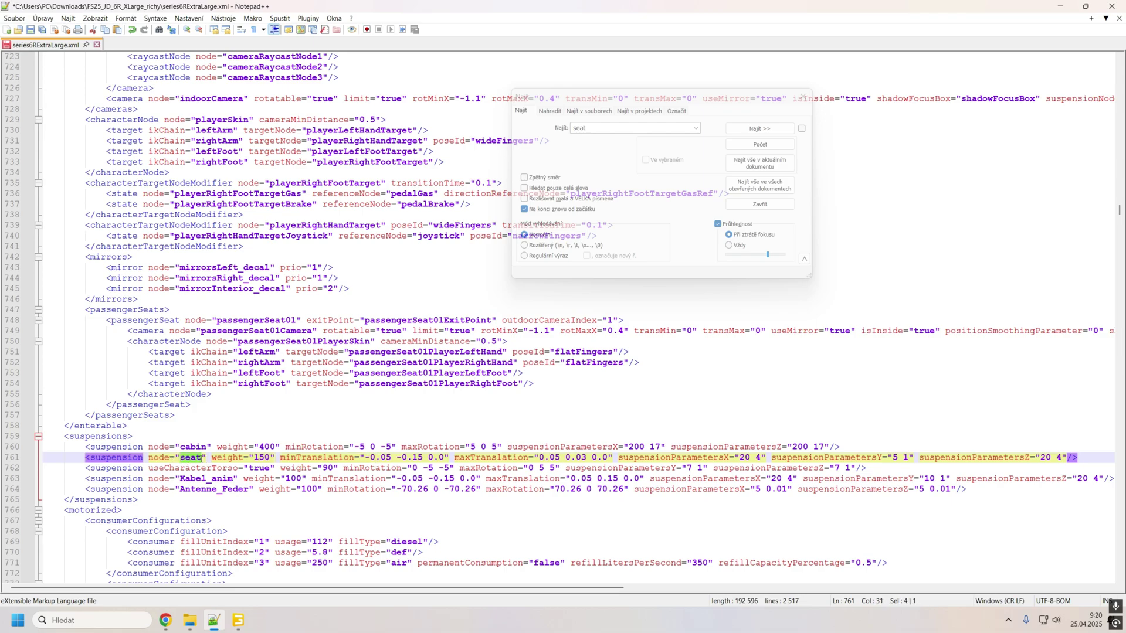
left_click(237, 621)
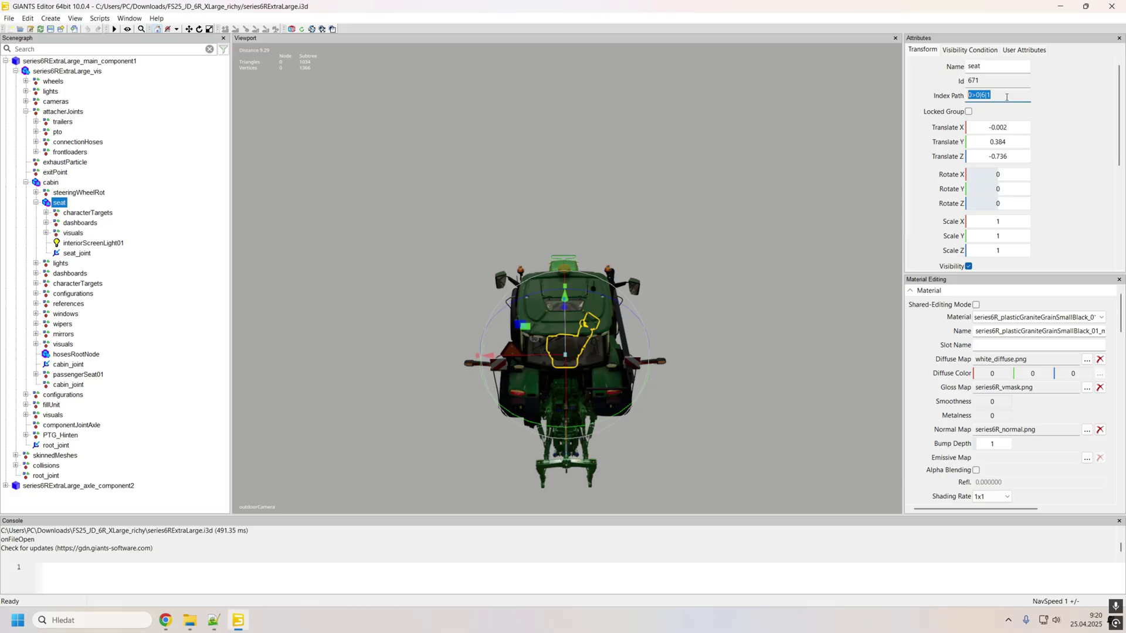
Step: Close the Find dialog in the XML file in Notepad++
left_click(221, 571)
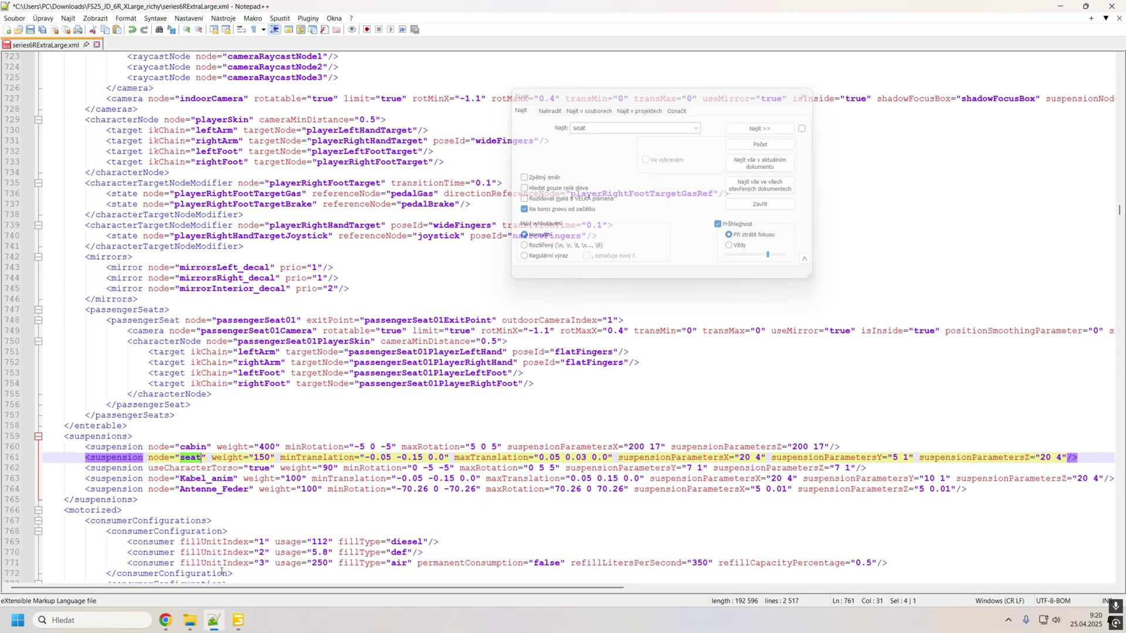
double_click(188, 459)
left_click(804, 95)
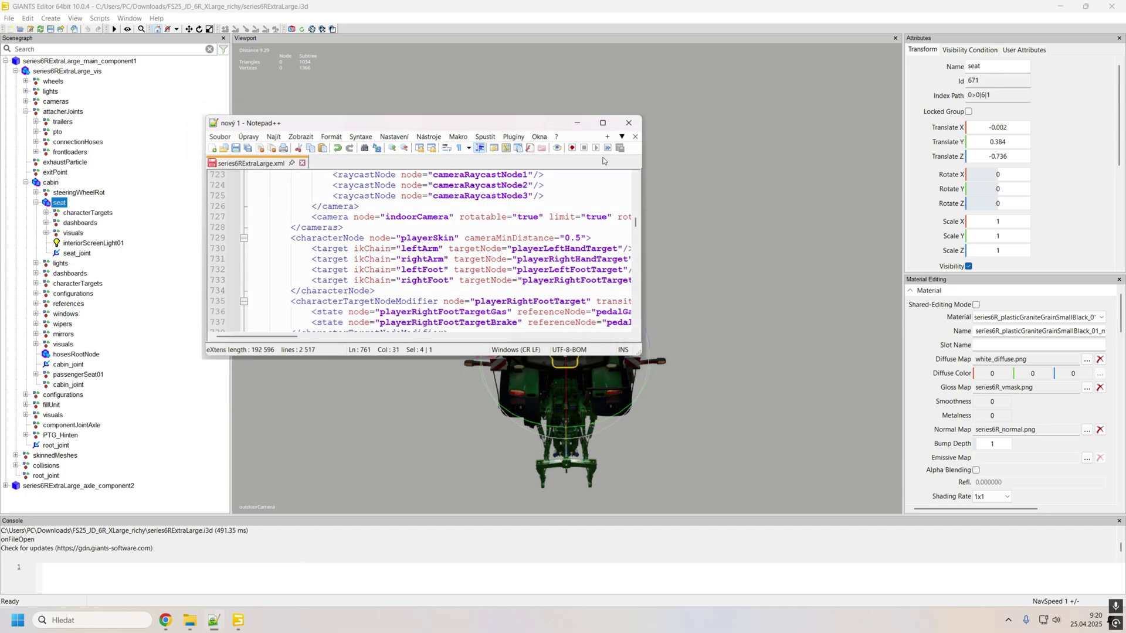
Step: Exit Notepad++, collapse the Scenegraph to its two root components and orbit to the tractor's side
key("alt+F4")
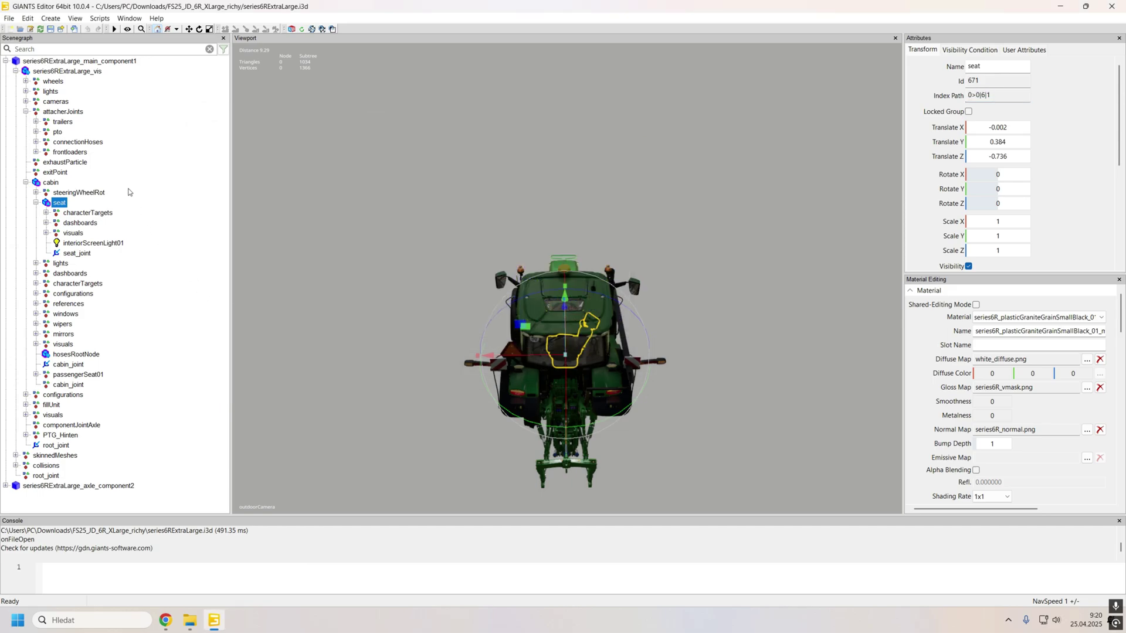
left_click(5, 61)
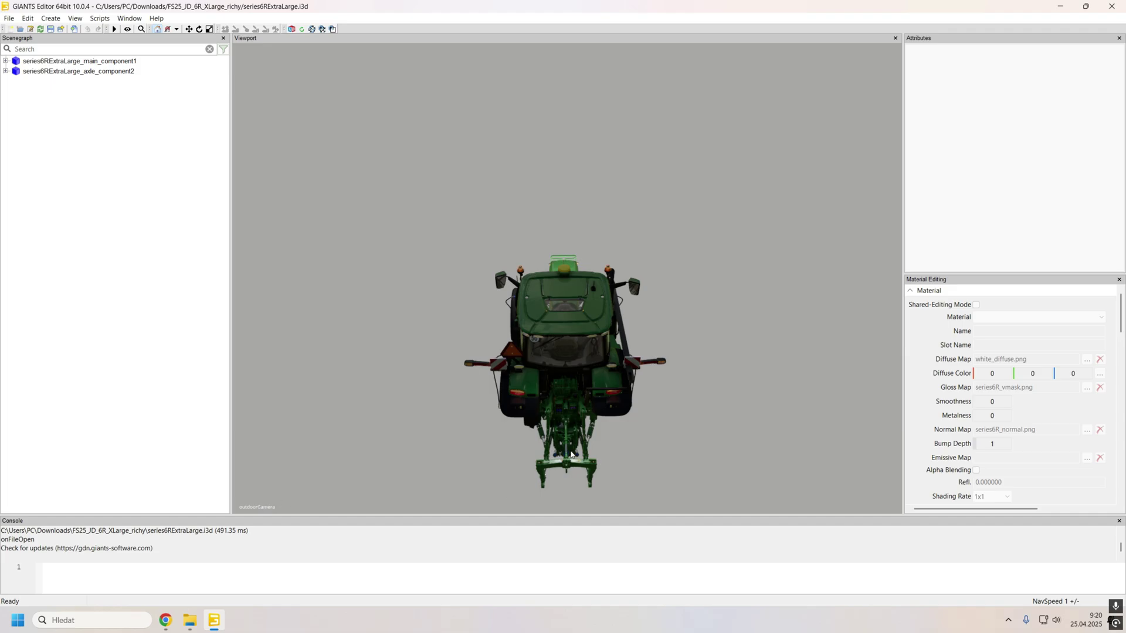
mouse_move(591, 430)
middle_mouse_down()
mouse_move(431, 392)
mouse_move(790, 410)
mouse_move(652, 424)
mouse_move(716, 421)
middle_mouse_up()
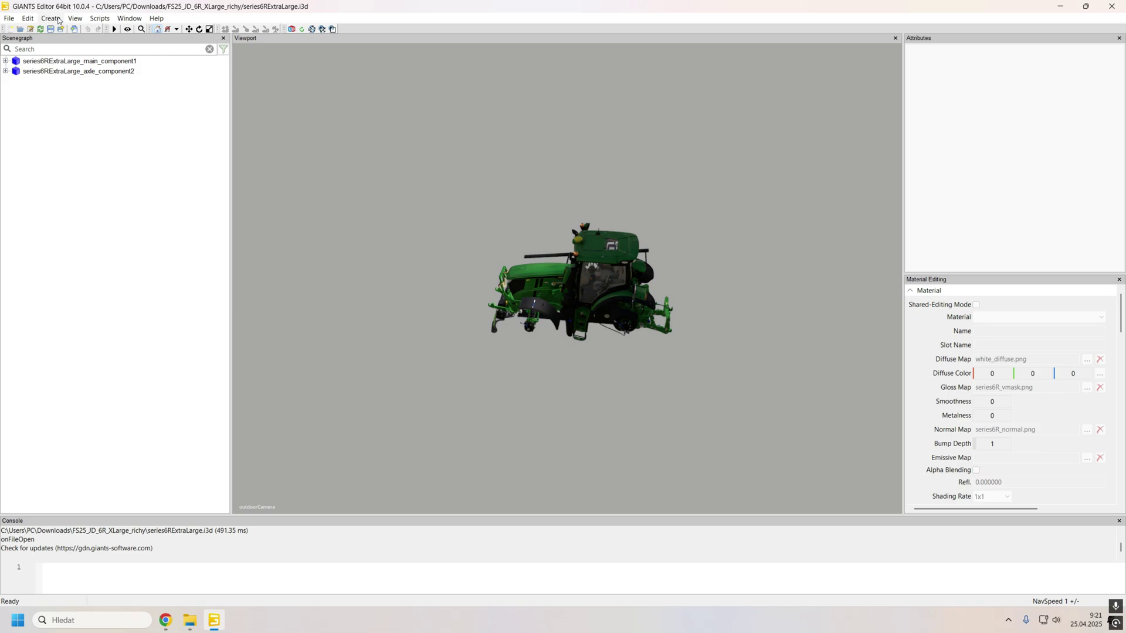
Step: Add a new camera to the scene and view the tractor through it
left_click(57, 21)
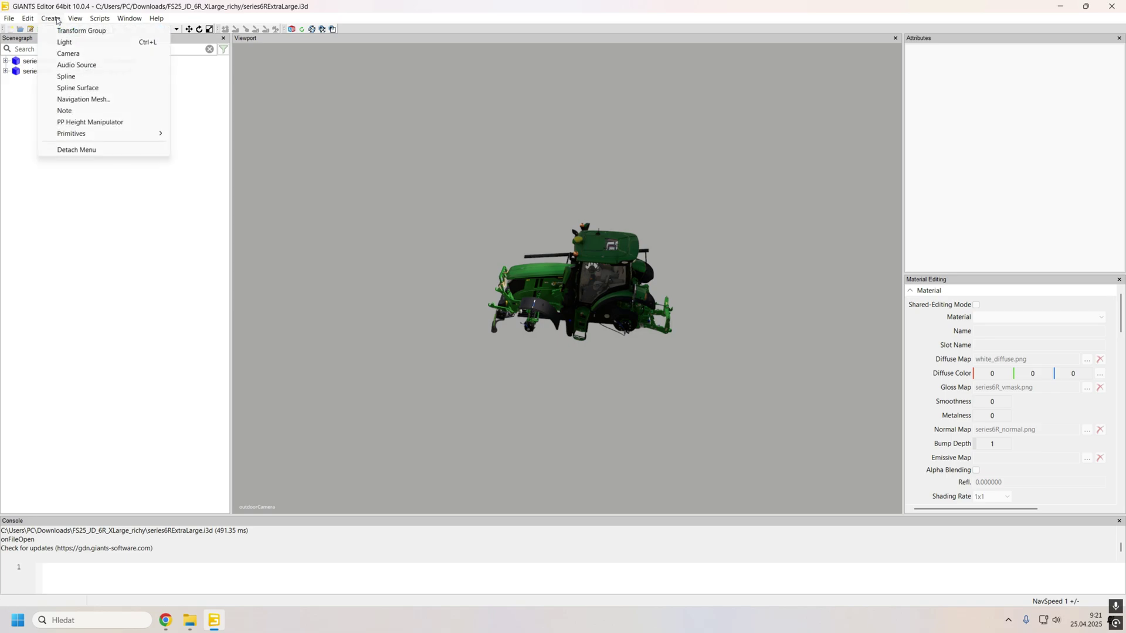
left_click(67, 54)
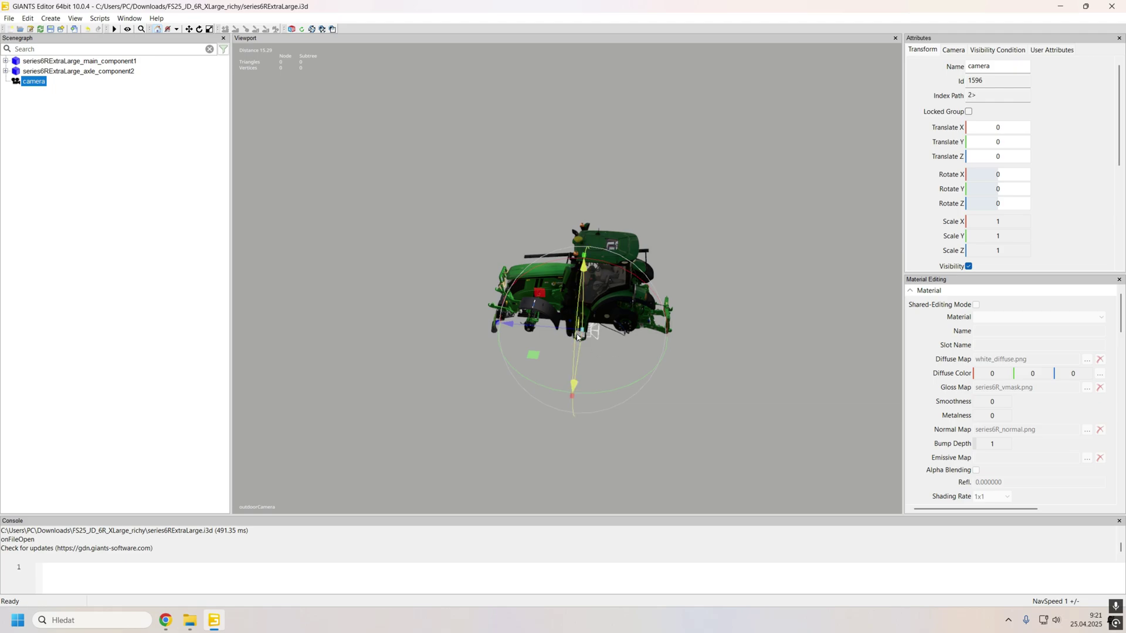
left_click(74, 18)
mouse_move(123, 31)
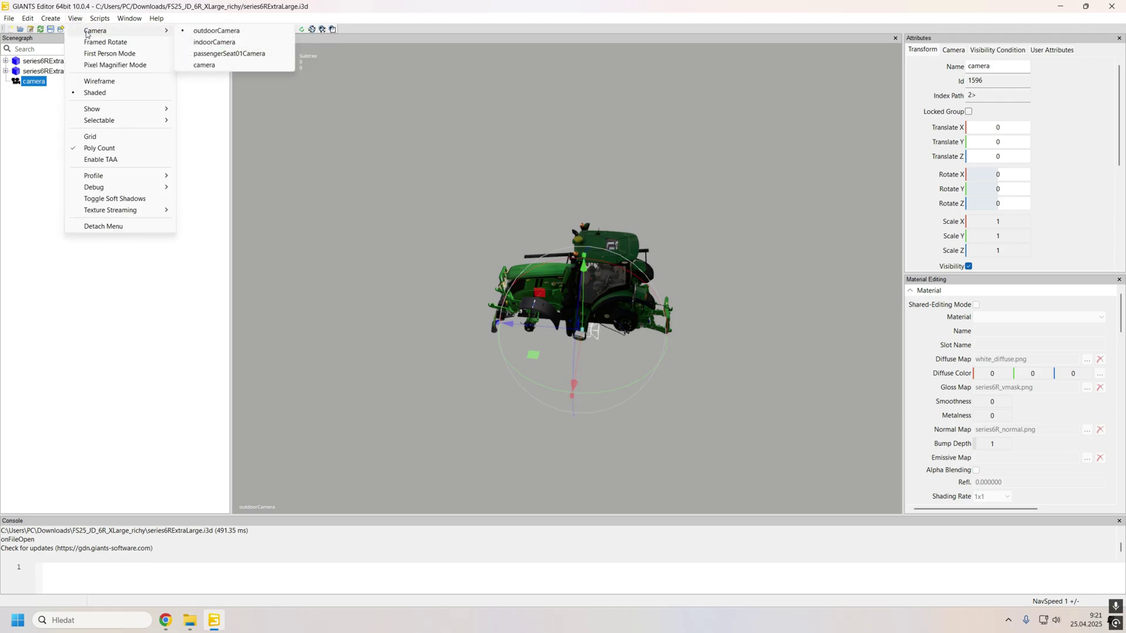
left_click(205, 65)
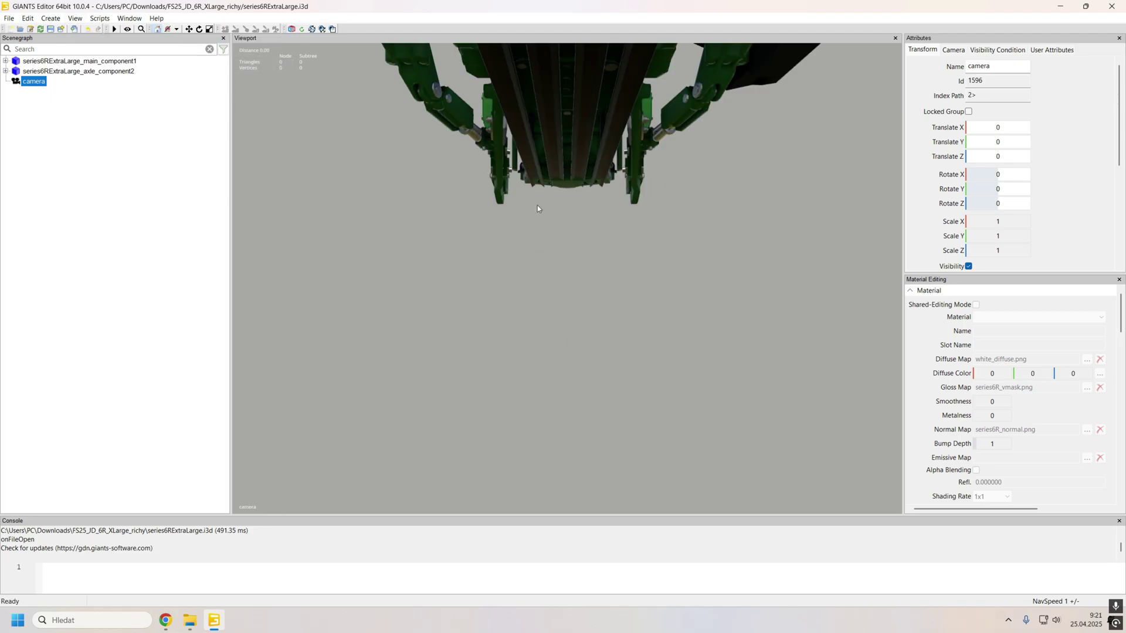
Step: Orbit to see the whole tractor, deselect the camera, and expand main_component1
mouse_move(539, 358)
middle_mouse_down()
mouse_move(266, 336)
mouse_move(289, 354)
middle_mouse_up()
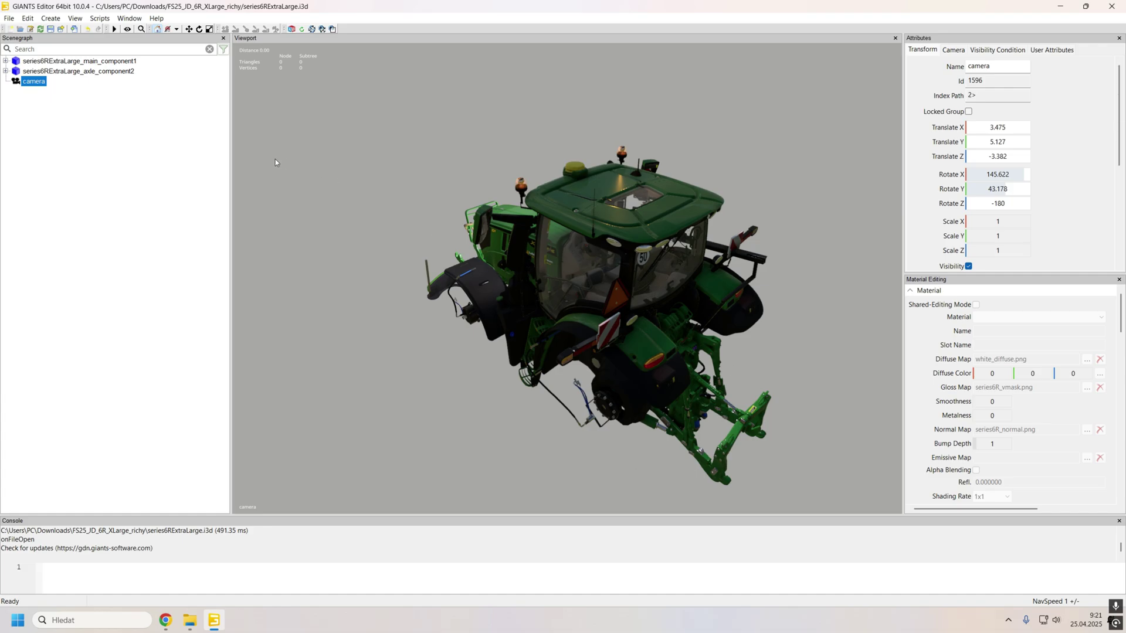
left_click(51, 105)
left_click(6, 62)
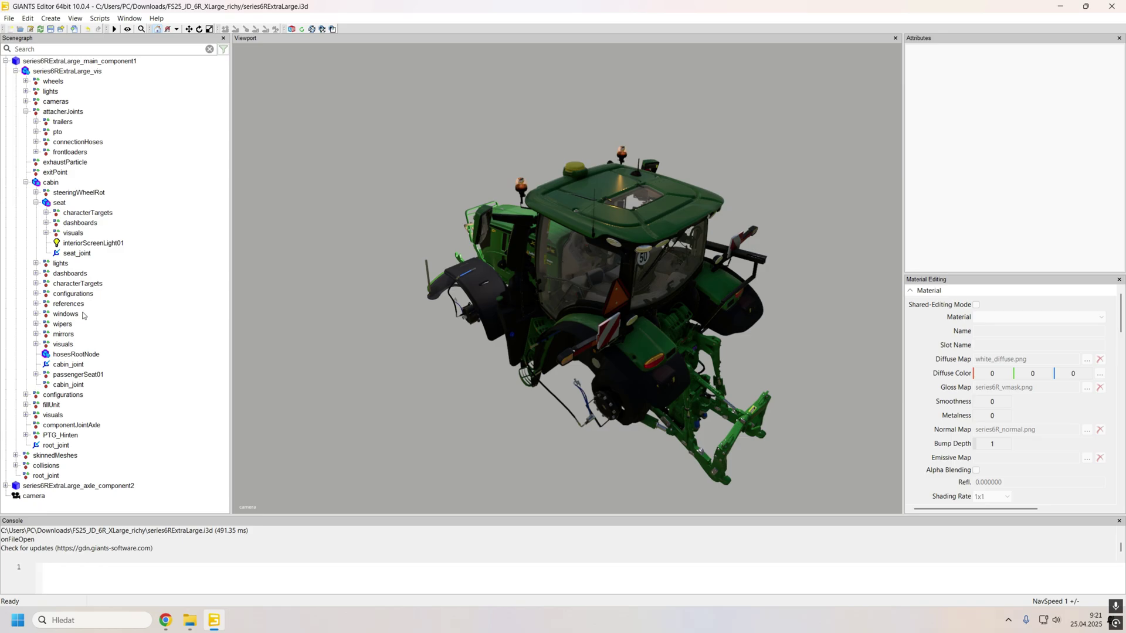
Step: Drag the LU_SchwesingBahnHof decal node from visuals to the scene root and orbit to the hood
left_click(26, 415)
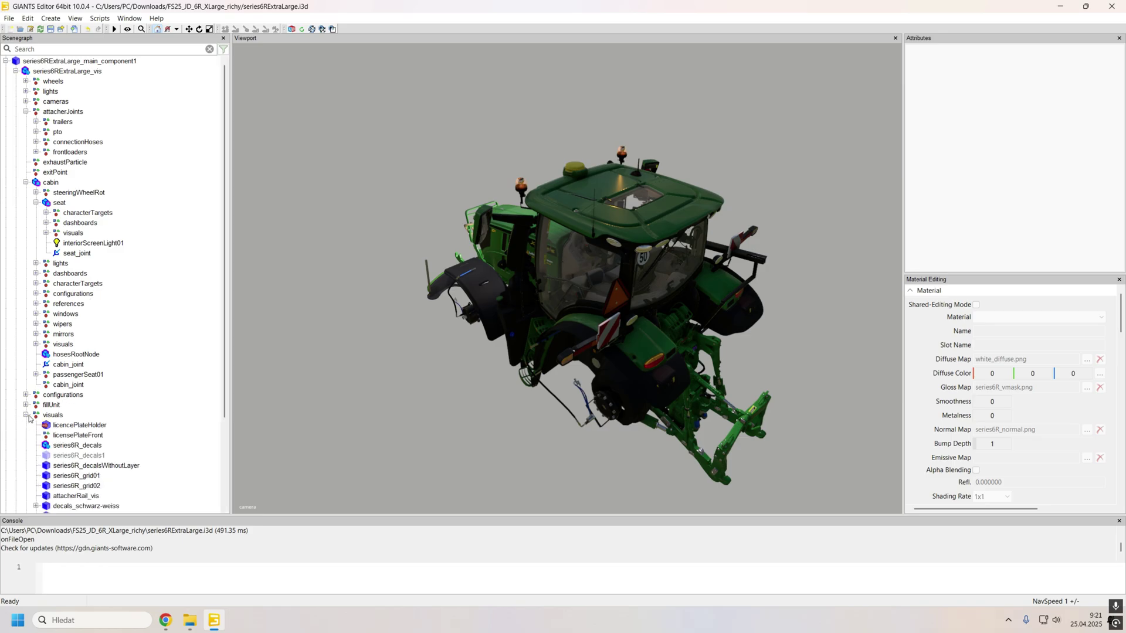
scroll(29, 418, "down", 4)
left_click(75, 416)
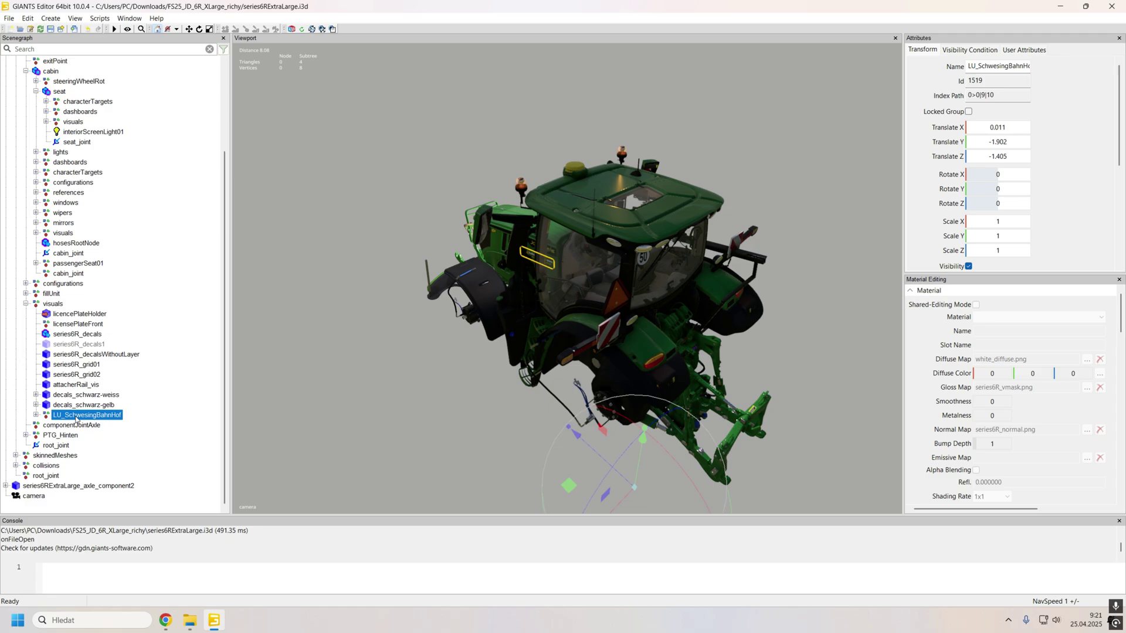
left_click_drag(76, 417, 72, 508)
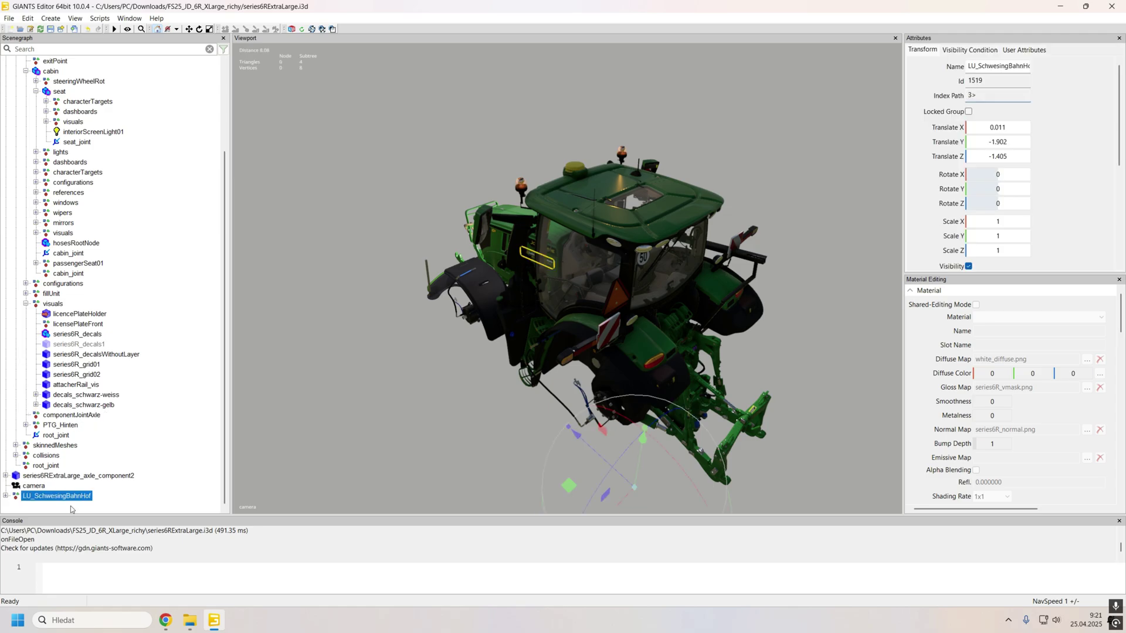
left_click_drag(423, 400, 553, 392, "alt")
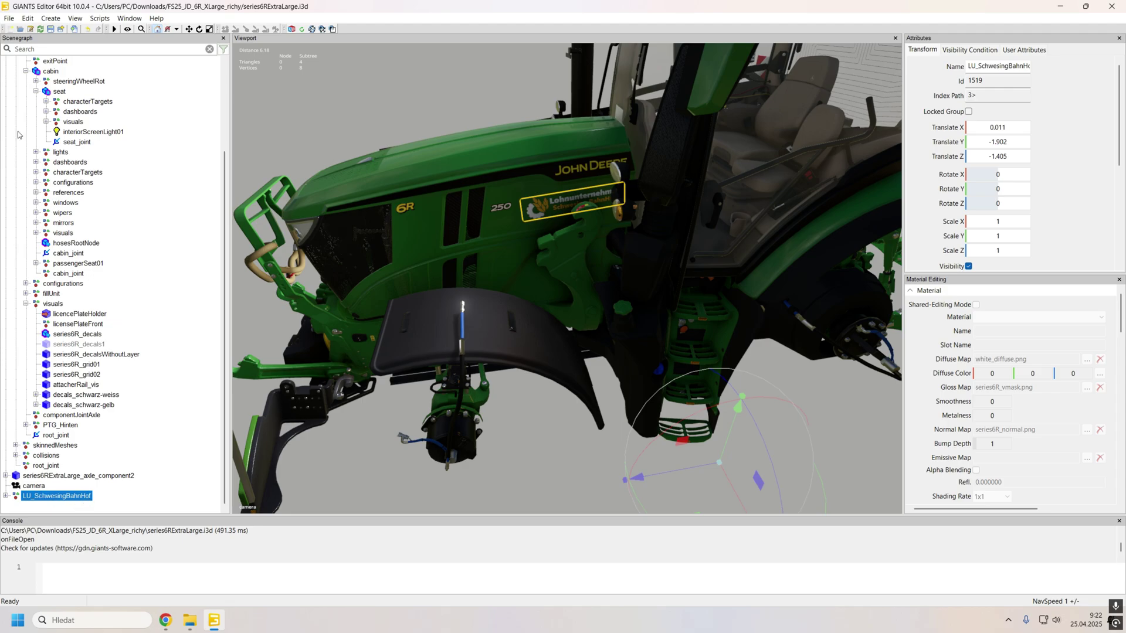
scroll(21, 134, "up", 5)
Step: Try raising the axle component, undo it, then reselect the root-level LU_SchwesingBahnHof node
left_click(6, 61)
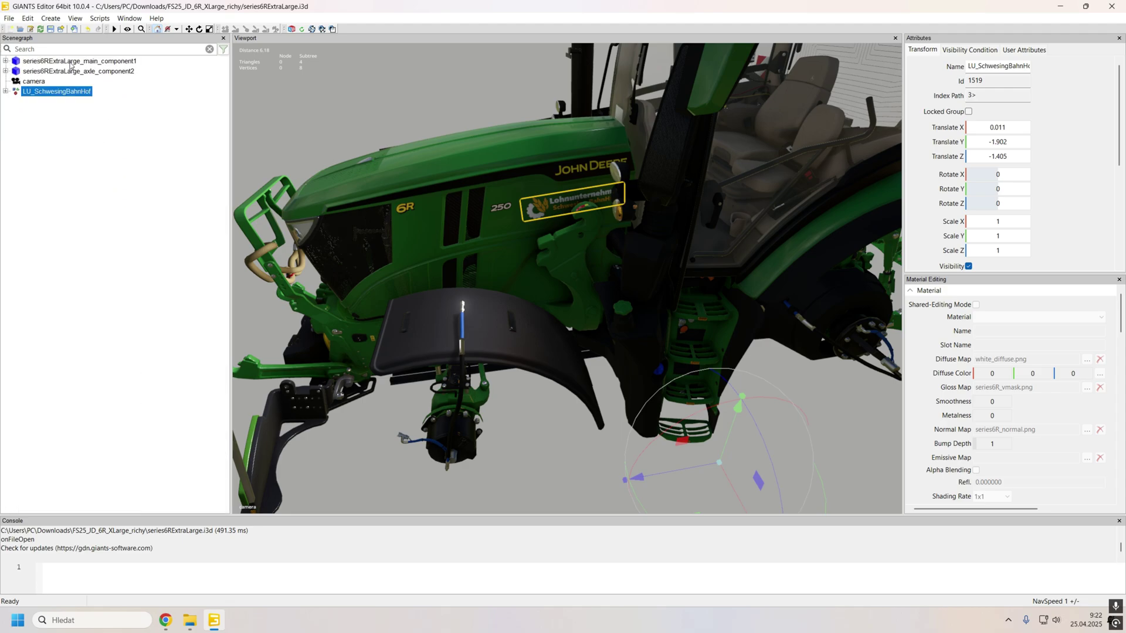
left_click(94, 62)
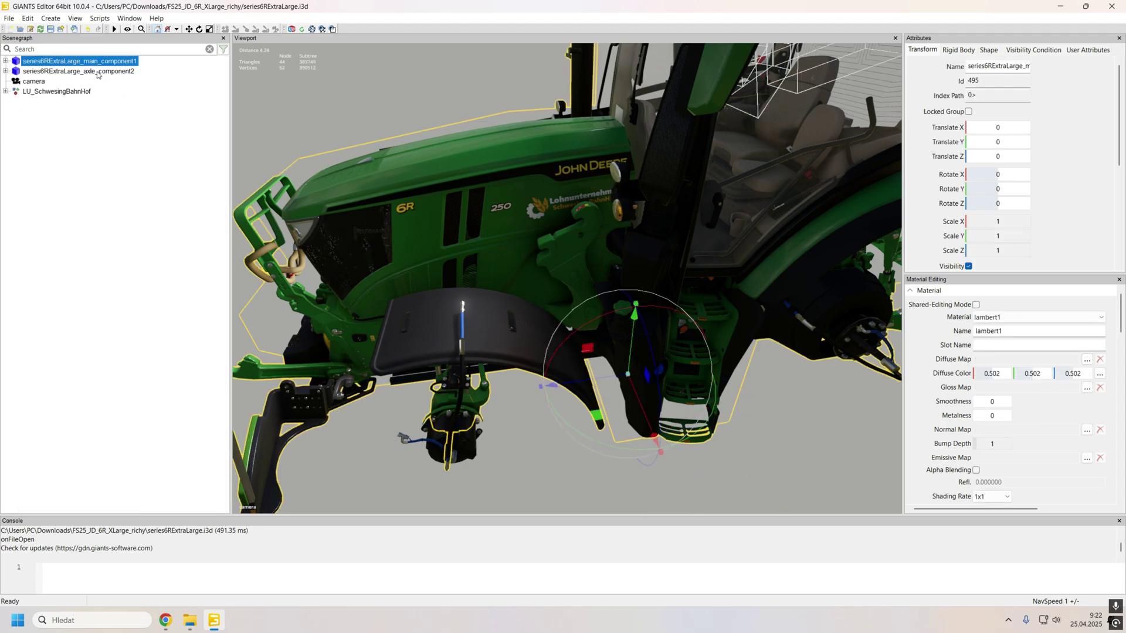
left_click(98, 72)
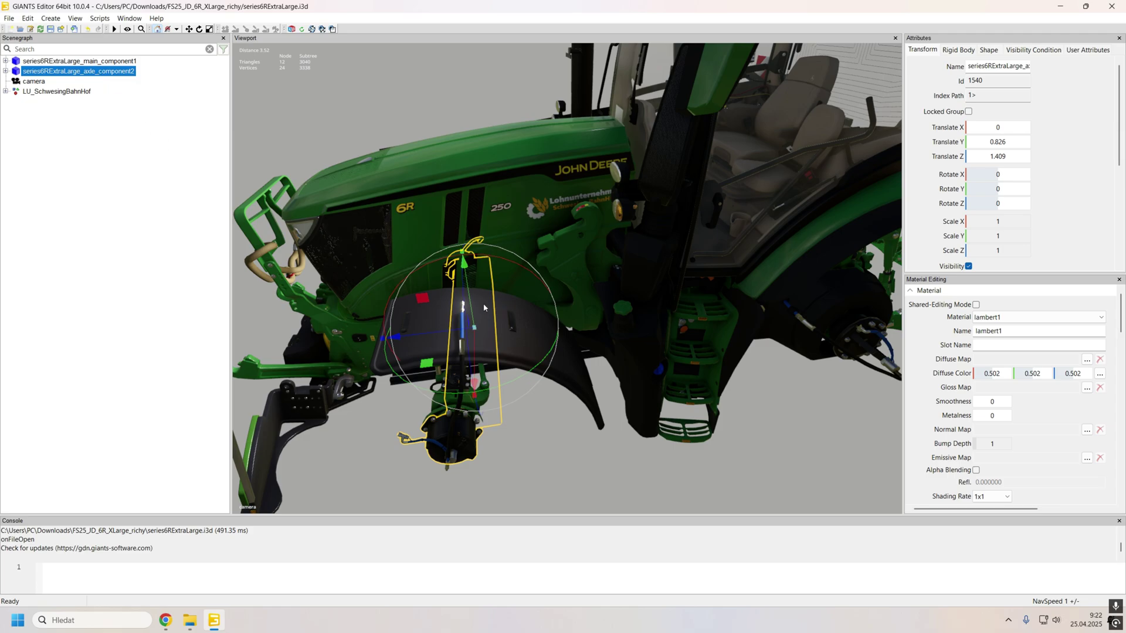
left_click_drag(463, 267, 352, 23)
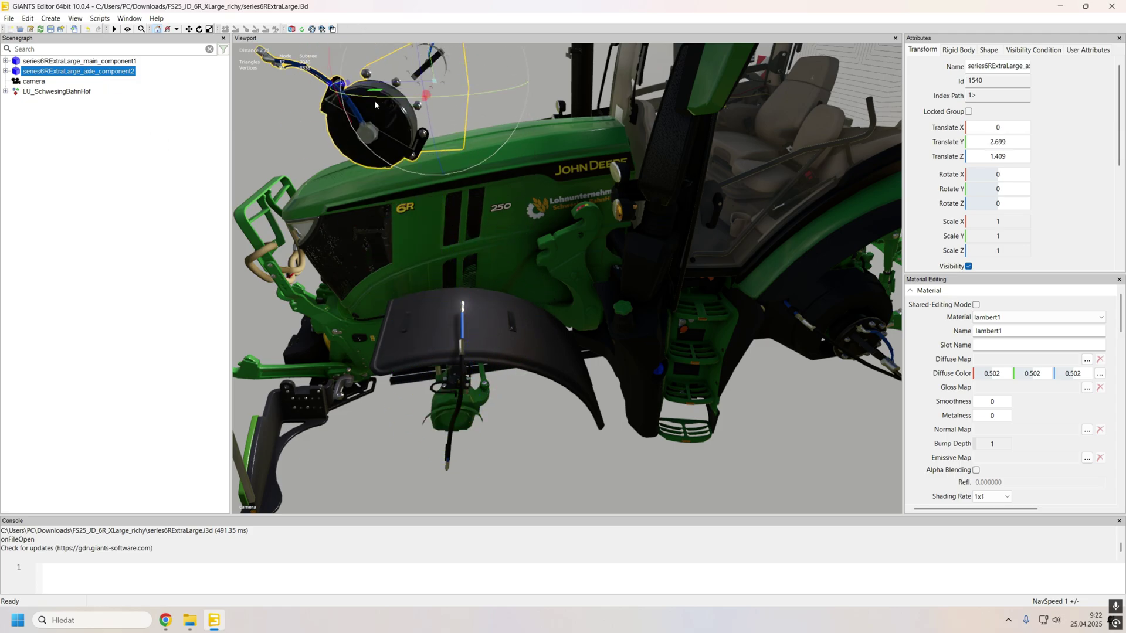
key("ctrl+z")
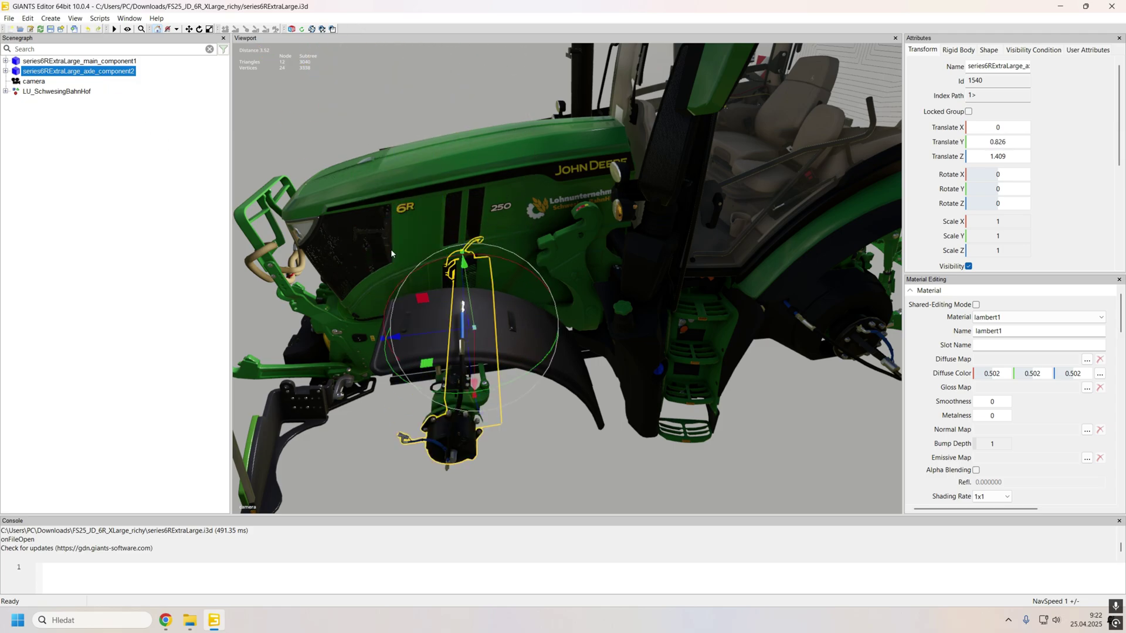
left_click(36, 83)
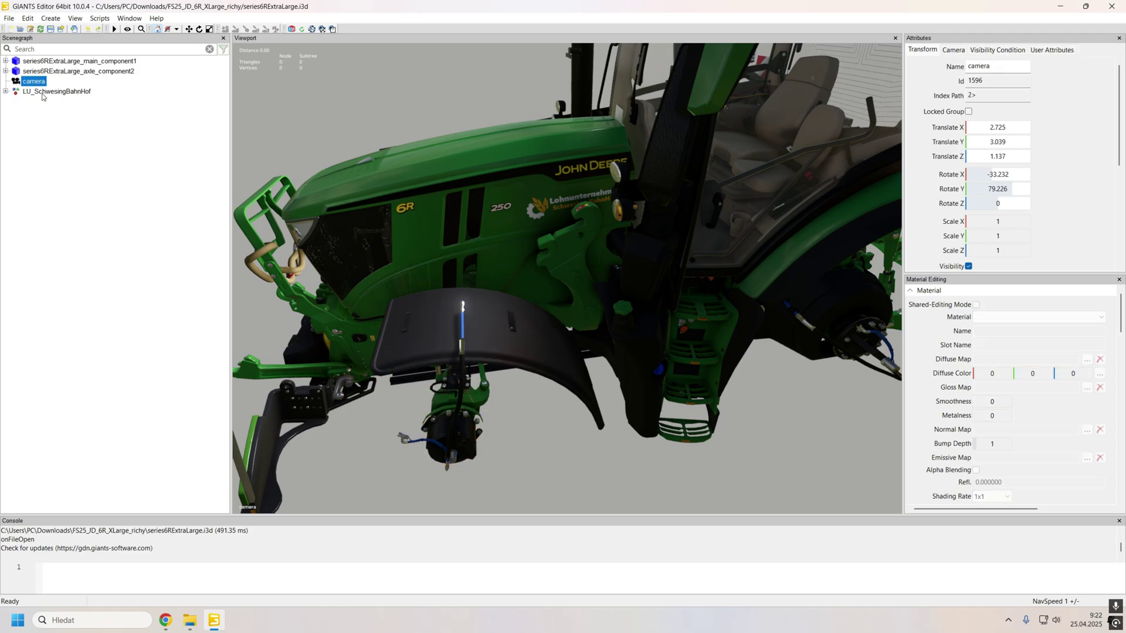
left_click(42, 93)
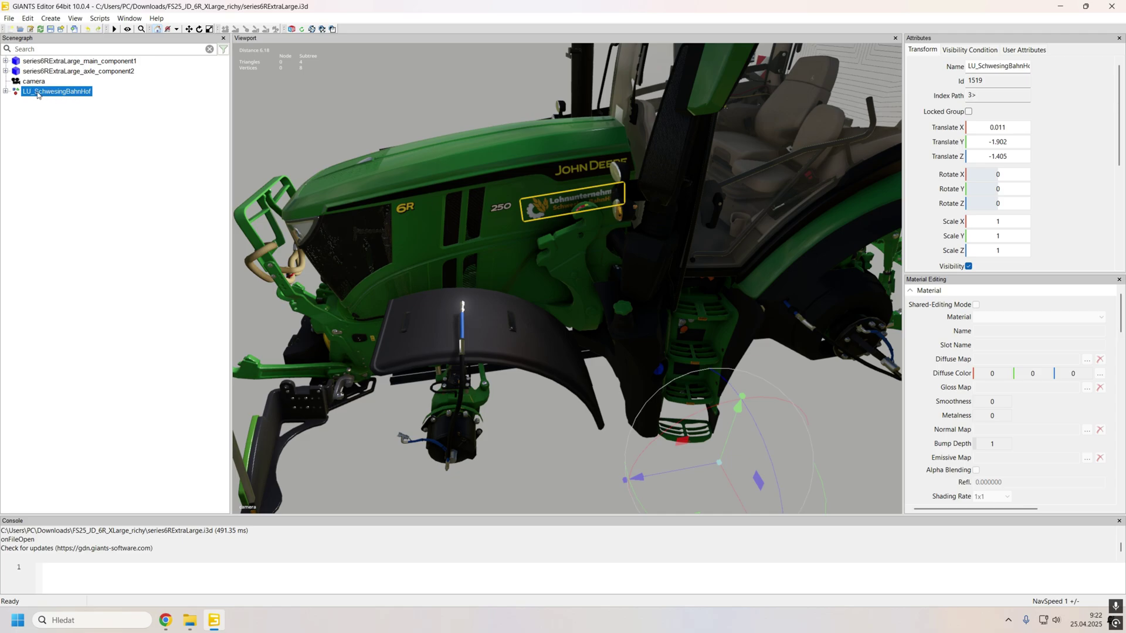
Step: Cut LU_SchwesingBahnHof from the root and paste it into main_component1's visuals group
key("Delete")
left_click(6, 61)
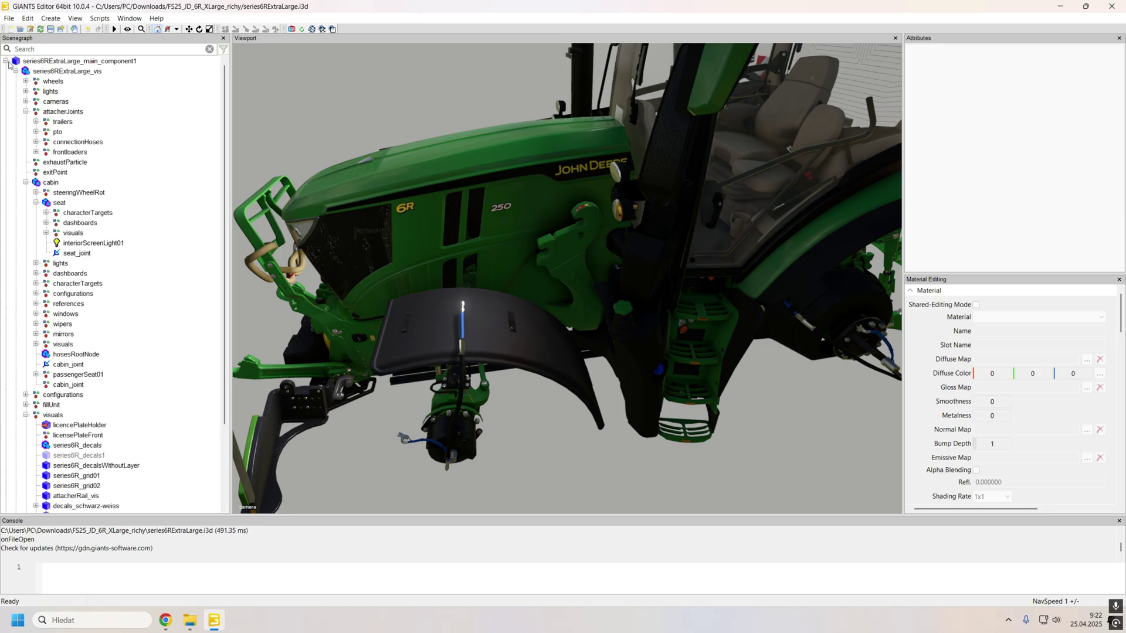
scroll(69, 391, "down", 3)
left_click(56, 337)
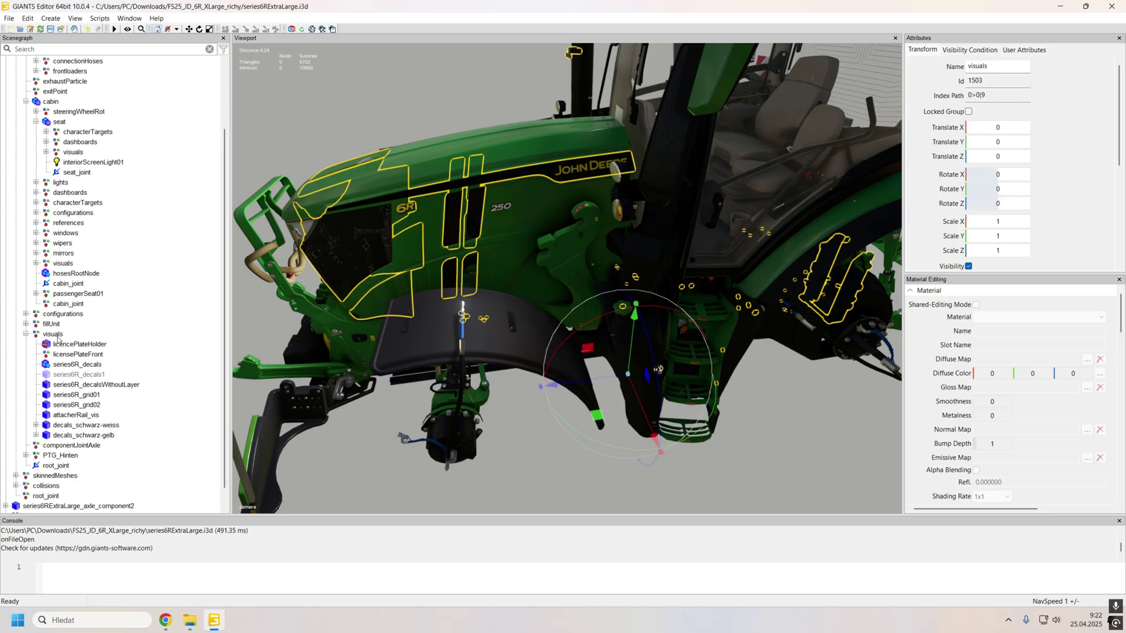
key("ctrl+z")
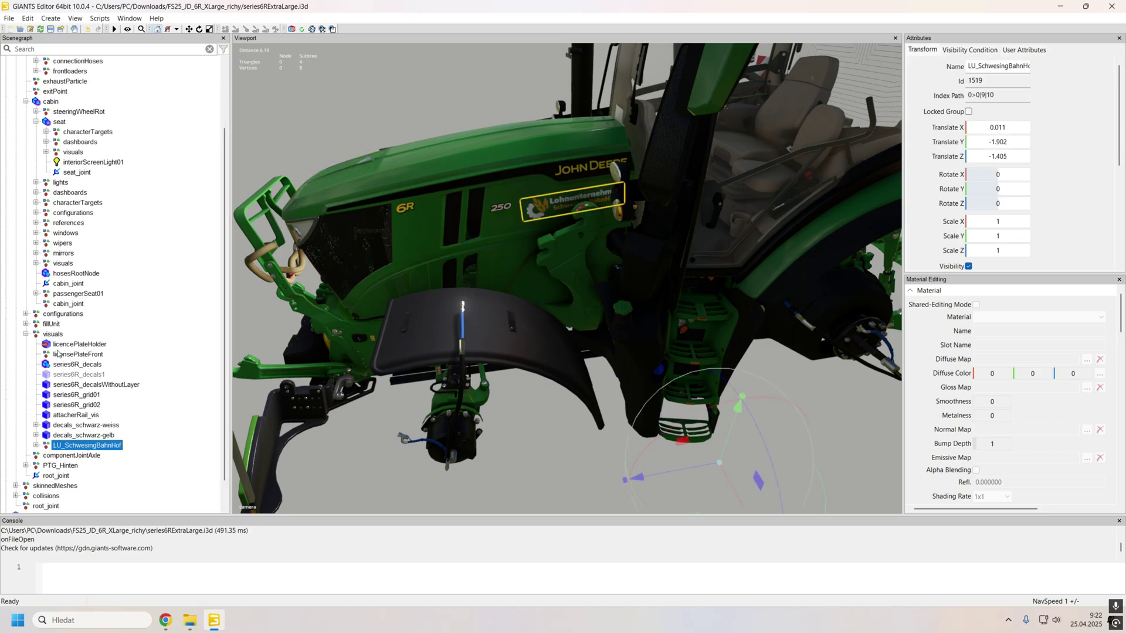
left_click(59, 336)
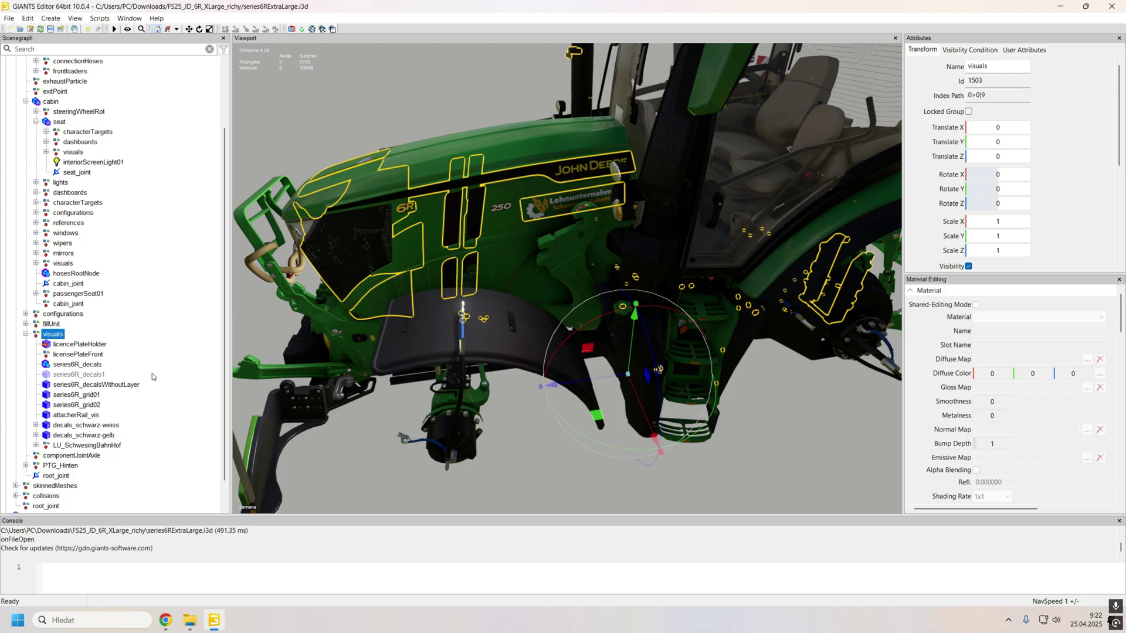
Step: Expand the decal node and inspect the LU_SchwesingBahnHof_White logo and stripe decal on the hood
left_click(36, 445)
left_click(106, 456)
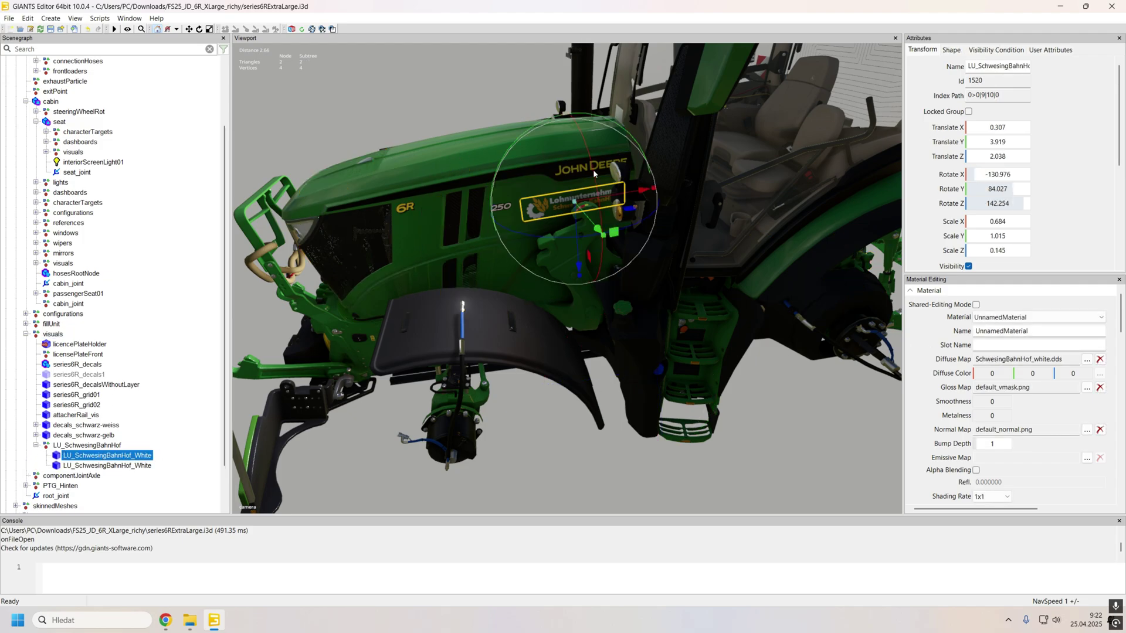
left_click(574, 171)
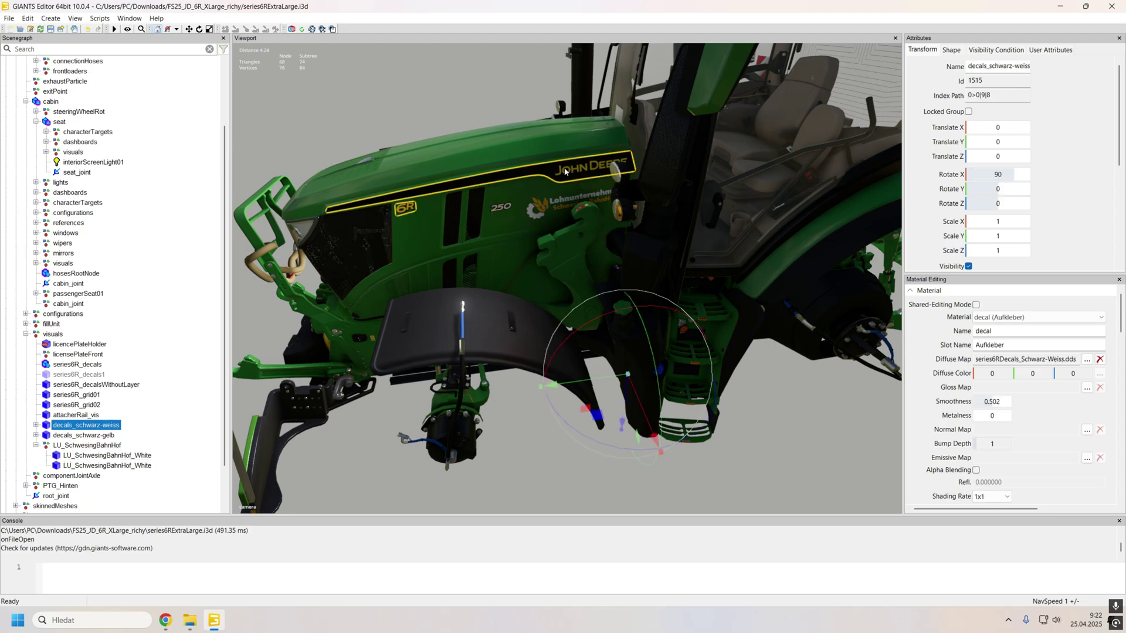
left_click(563, 207)
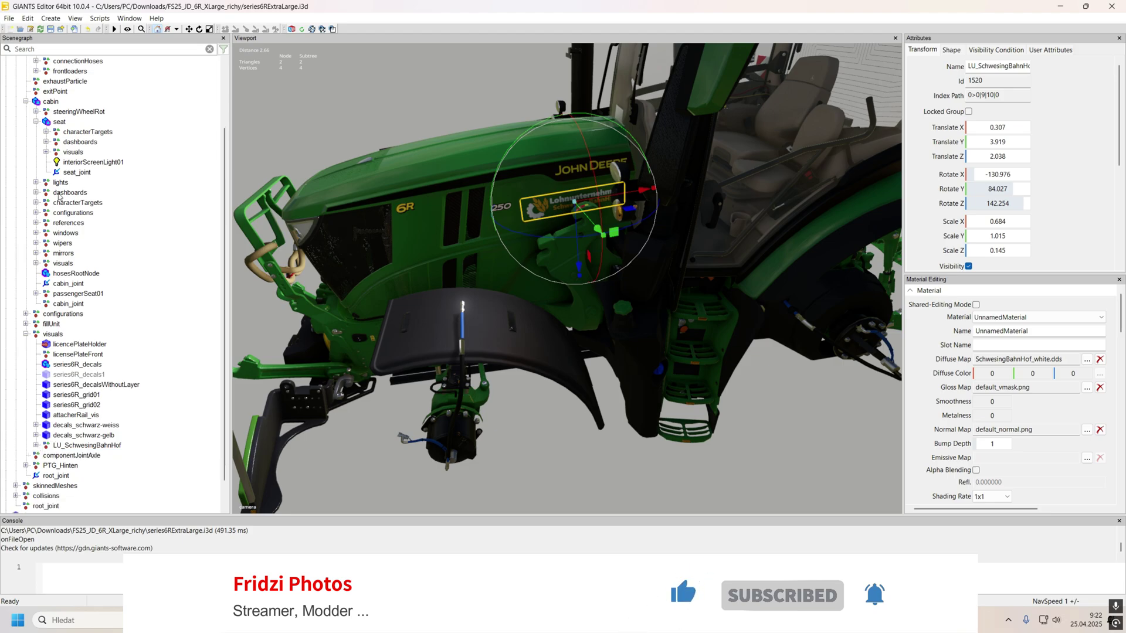
scroll(14, 235, "up", 3)
Step: Select the added camera node and switch the viewport to outdoorCamera
left_click(6, 61)
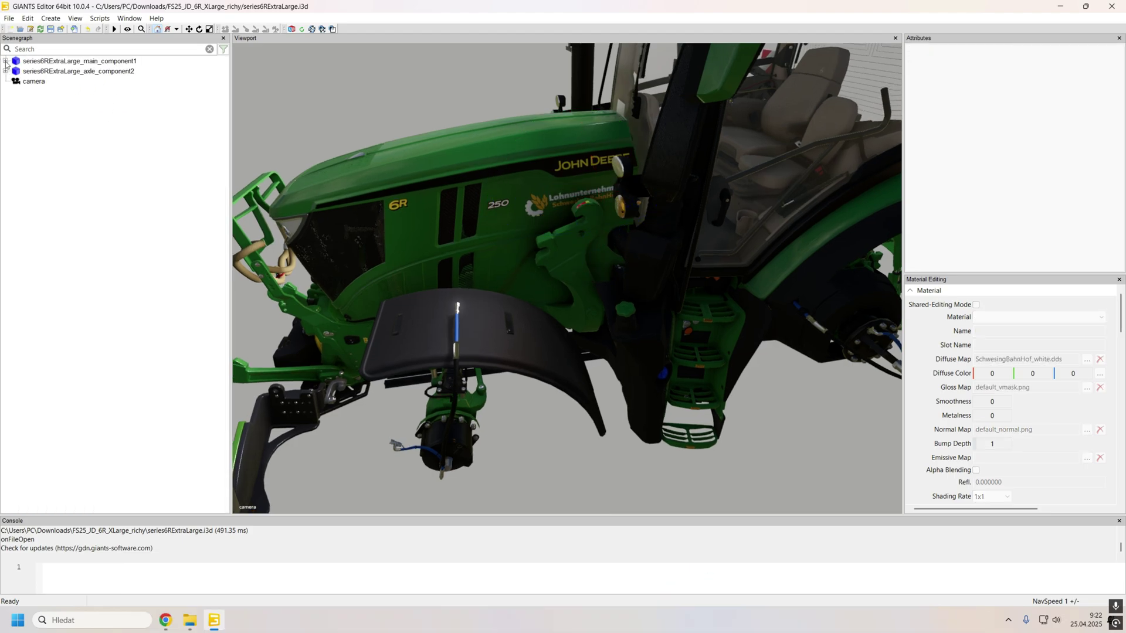
left_click(34, 84)
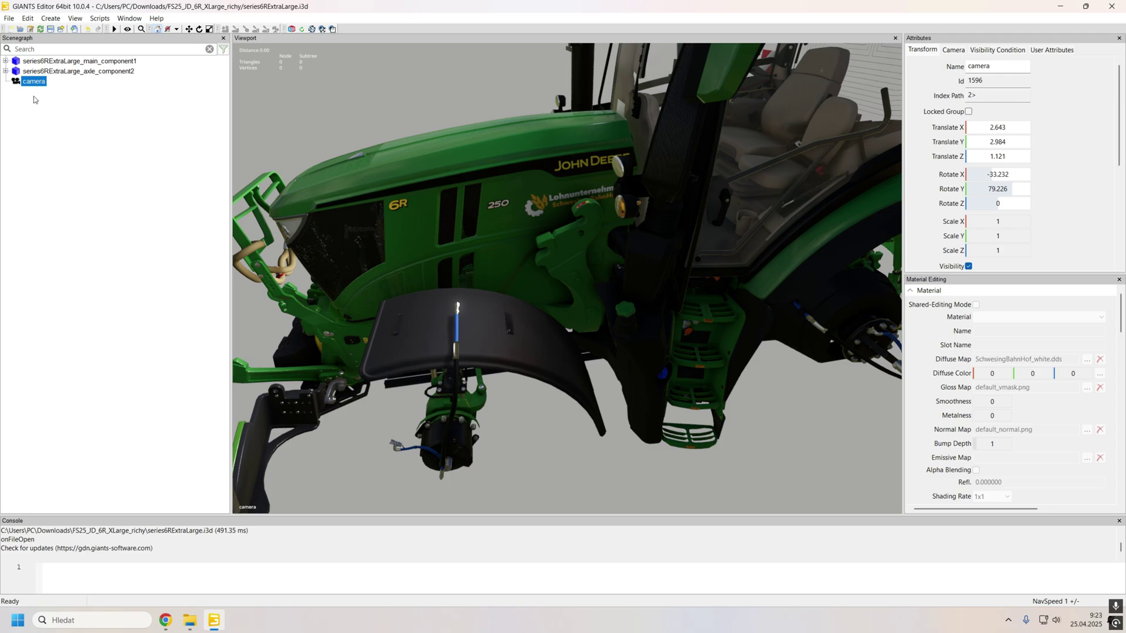
left_click(75, 18)
mouse_move(97, 31)
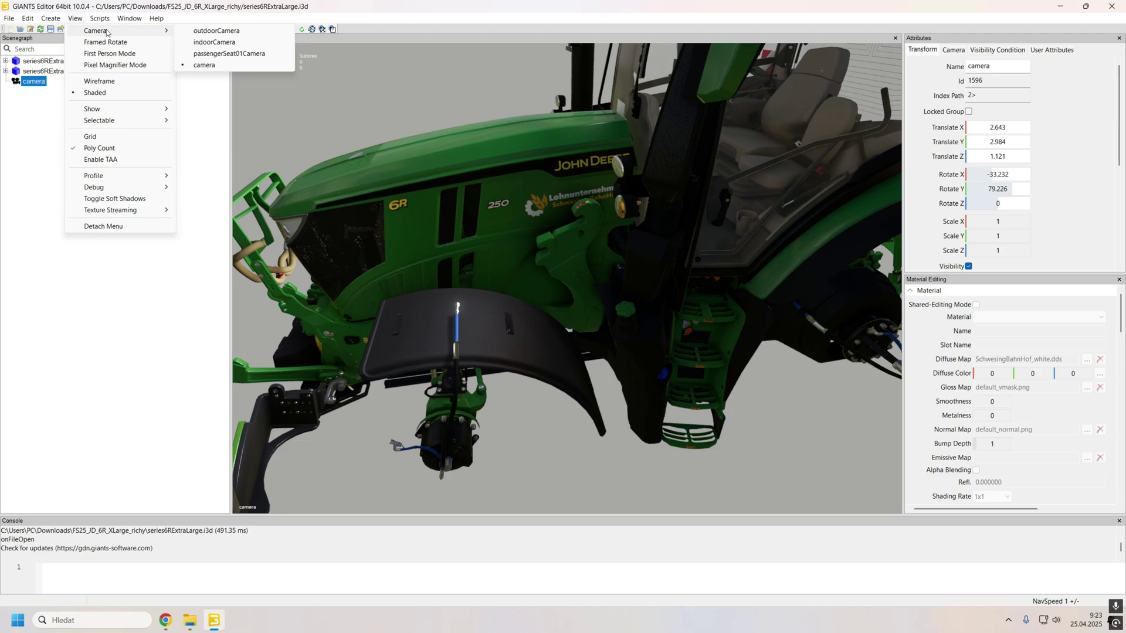
left_click(212, 31)
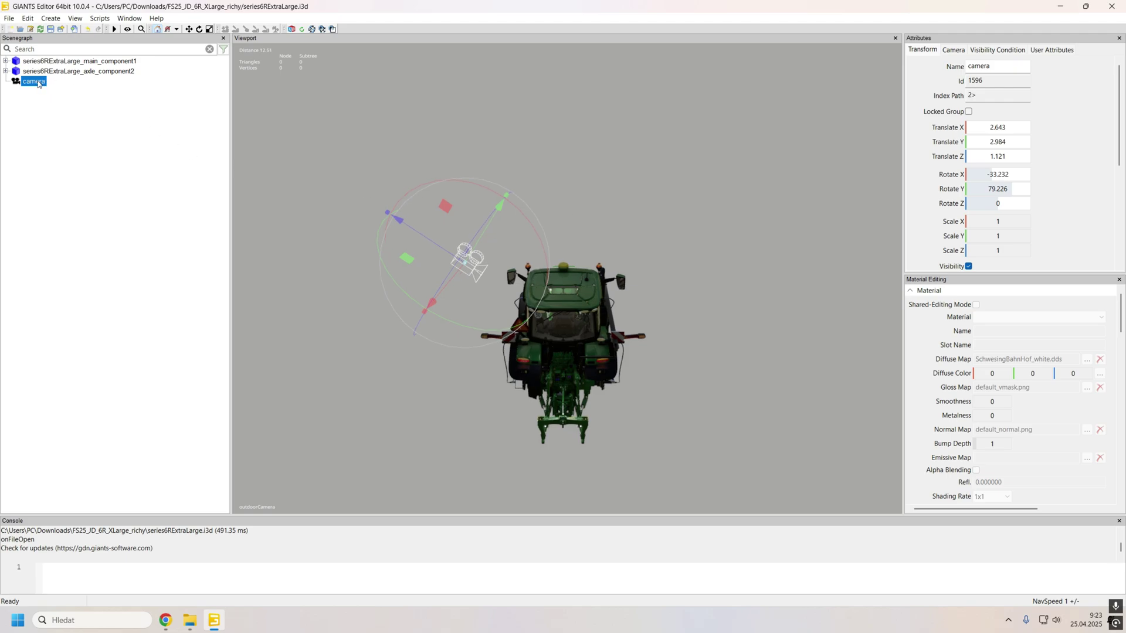
Step: Delete the added camera node and save series6RExtraLarge.i3d
key("Delete")
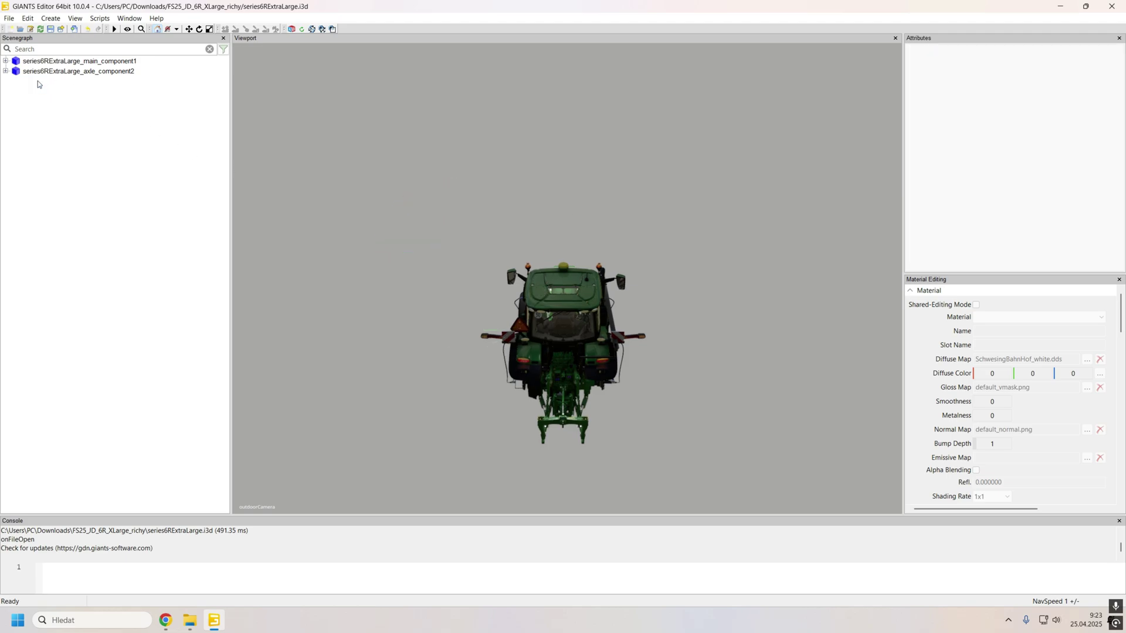
left_click(6, 61)
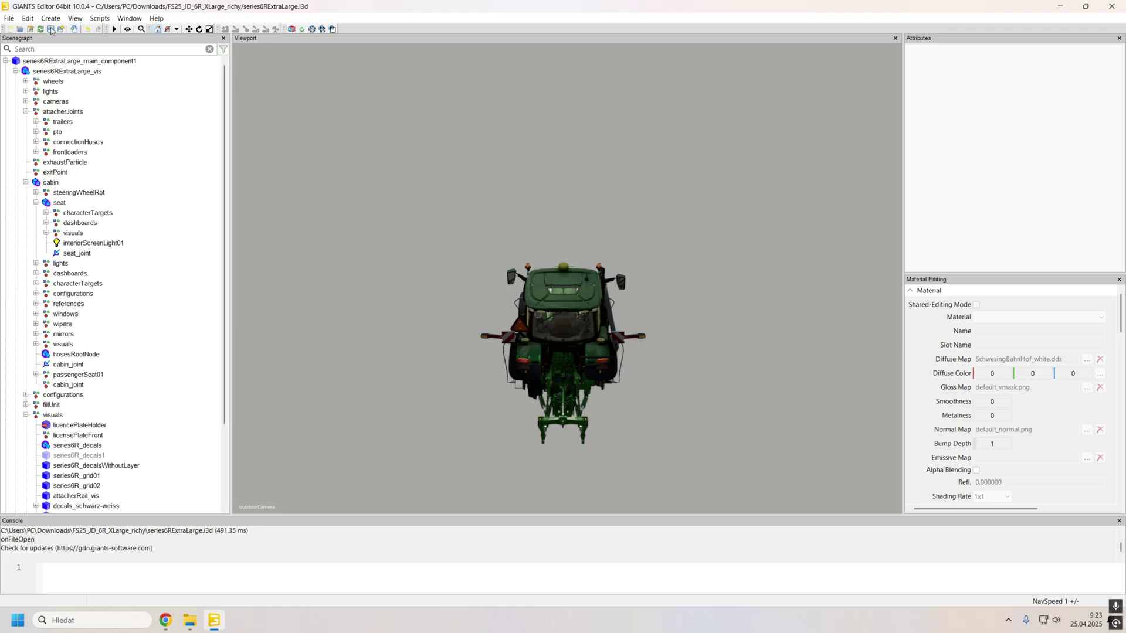
left_click(51, 30)
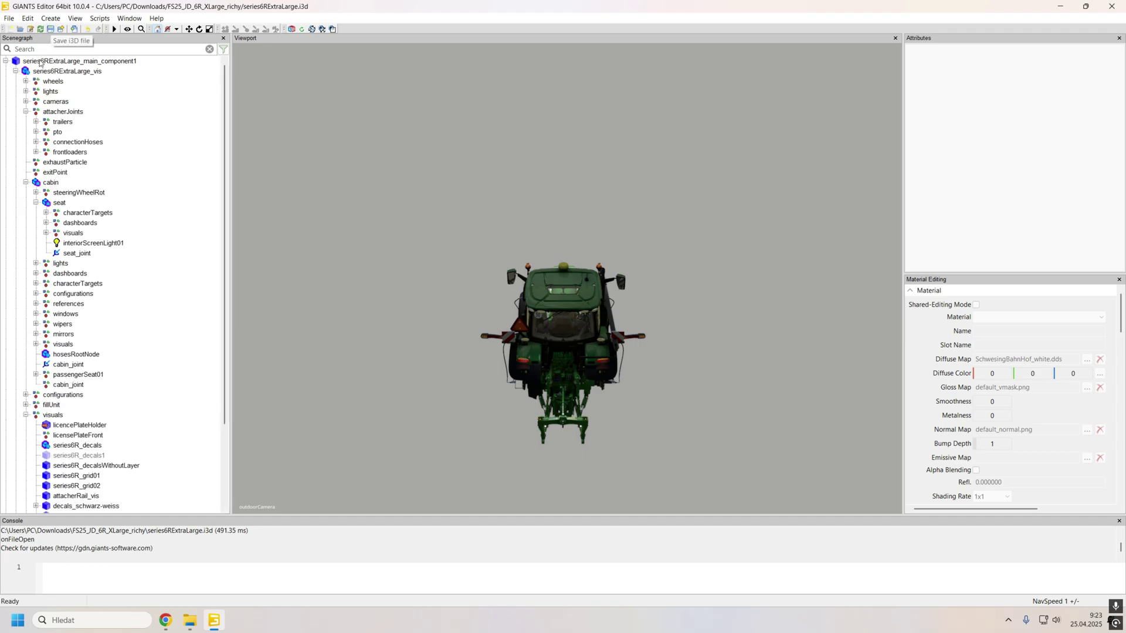